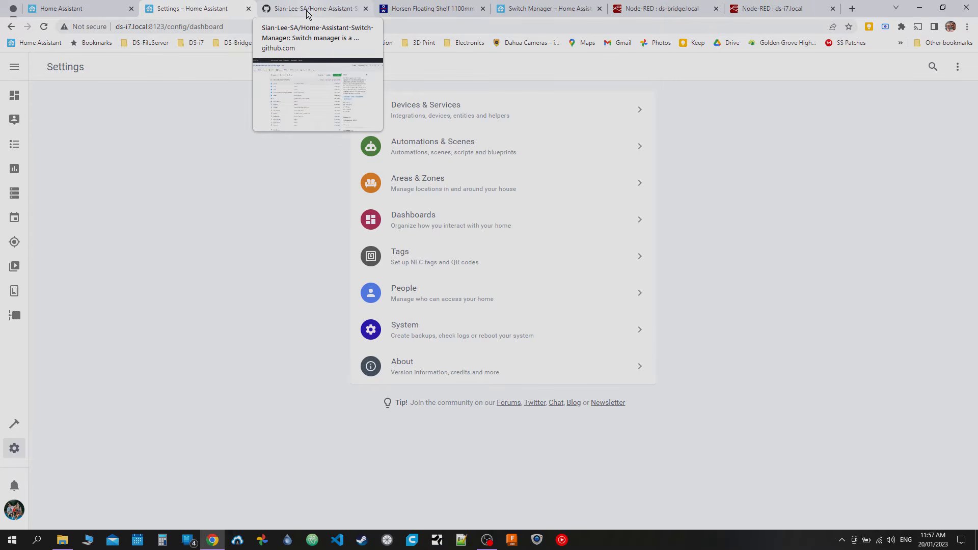
# - Open the Home-Assistant-Switch-Manager GitHub repository and review its file list, About text and README switch editor image
pyautogui.click(307, 11)
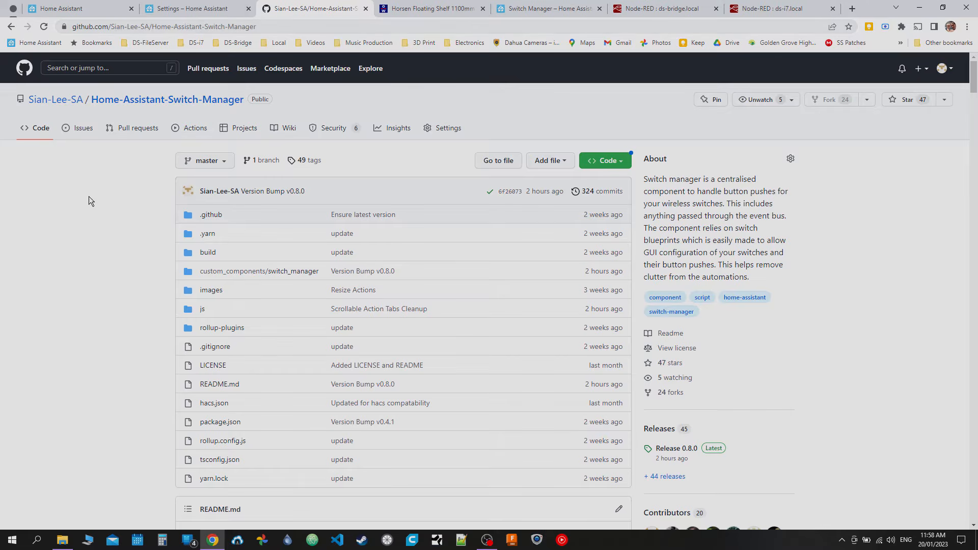
pyautogui.scroll(-8, 120, 167)
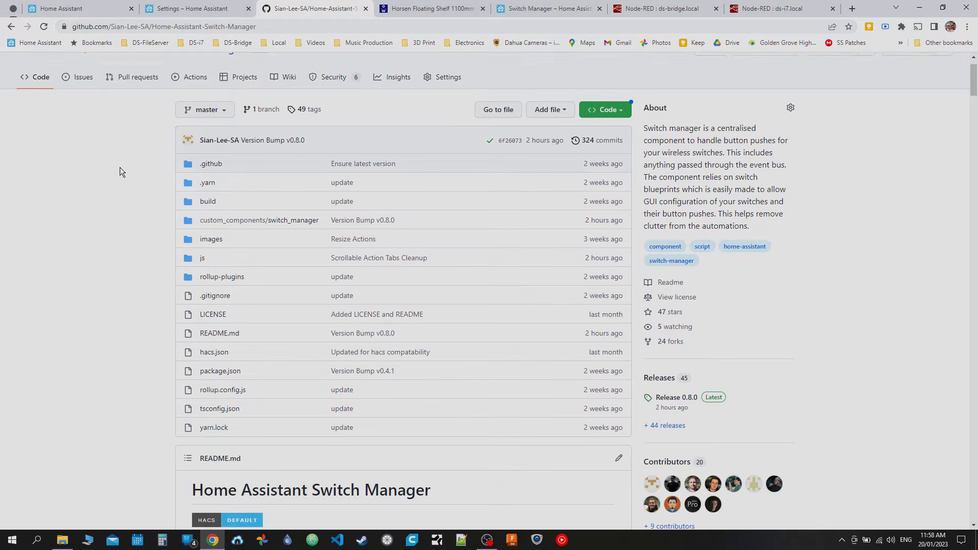
pyautogui.scroll(-2, 132, 154)
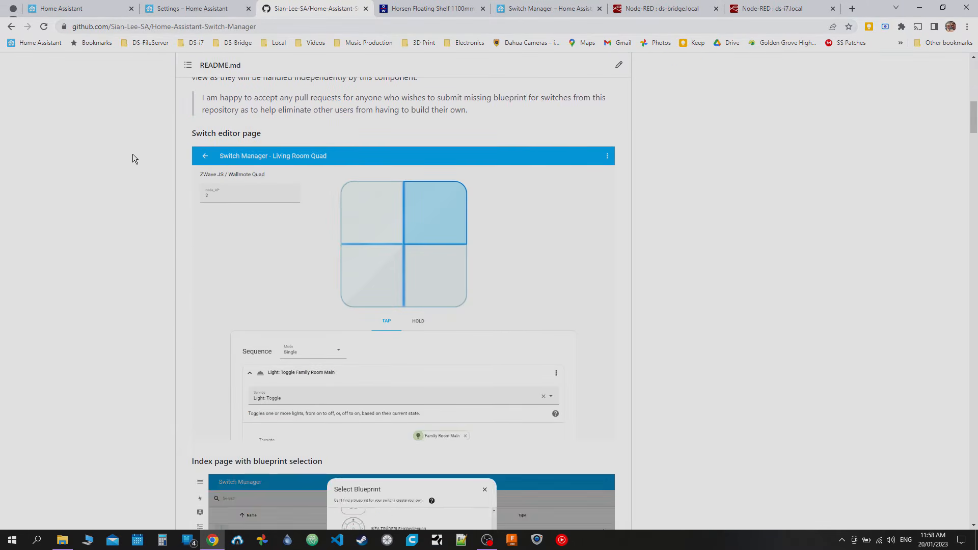
pyautogui.scroll(10, 132, 154)
pyautogui.scroll(-9, 132, 154)
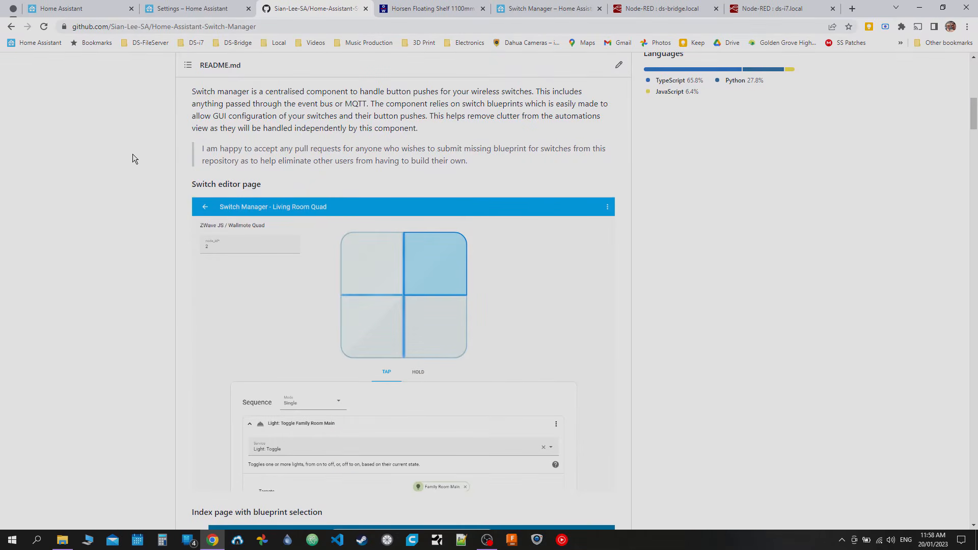
pyautogui.scroll(10, 132, 154)
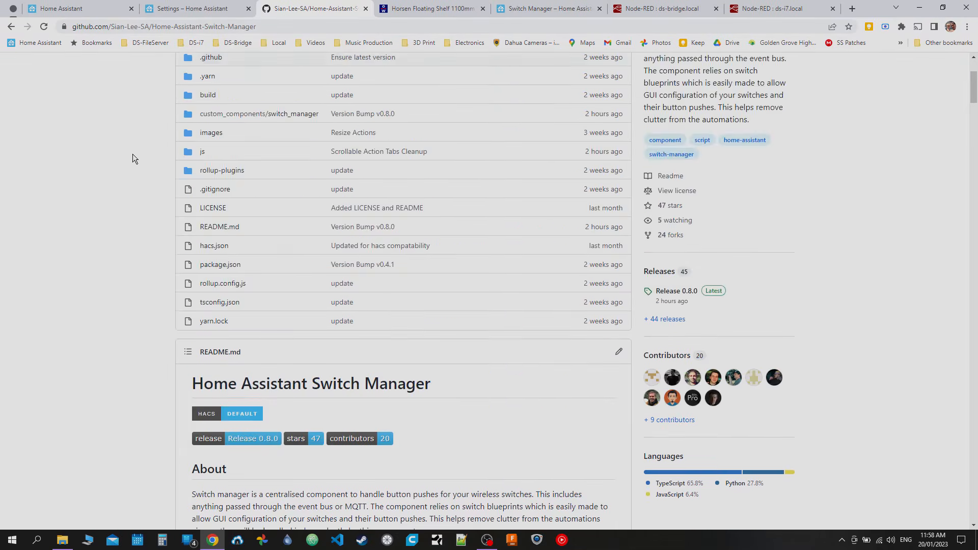
pyautogui.scroll(-15, 133, 153)
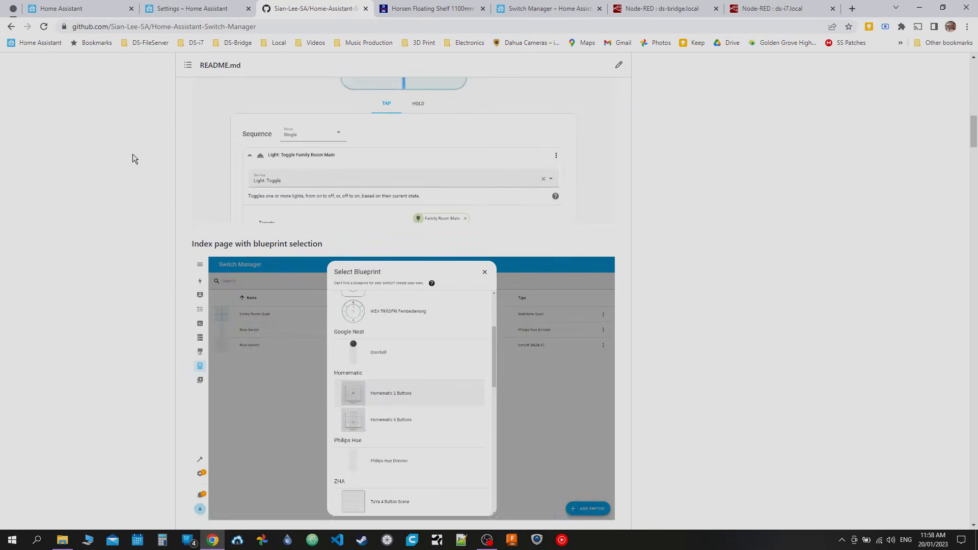
pyautogui.scroll(15, 133, 152)
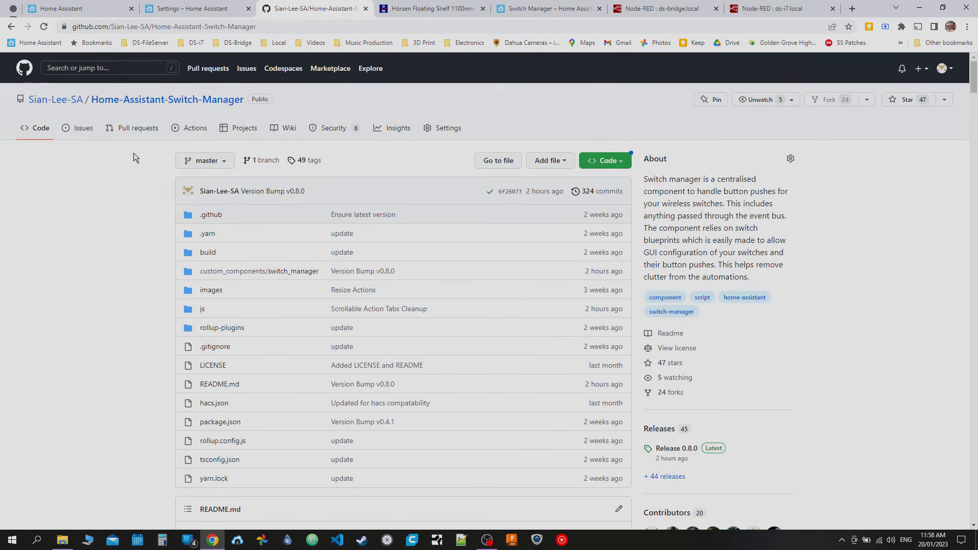
pyautogui.scroll(-7, 133, 152)
pyautogui.scroll(-8, 133, 153)
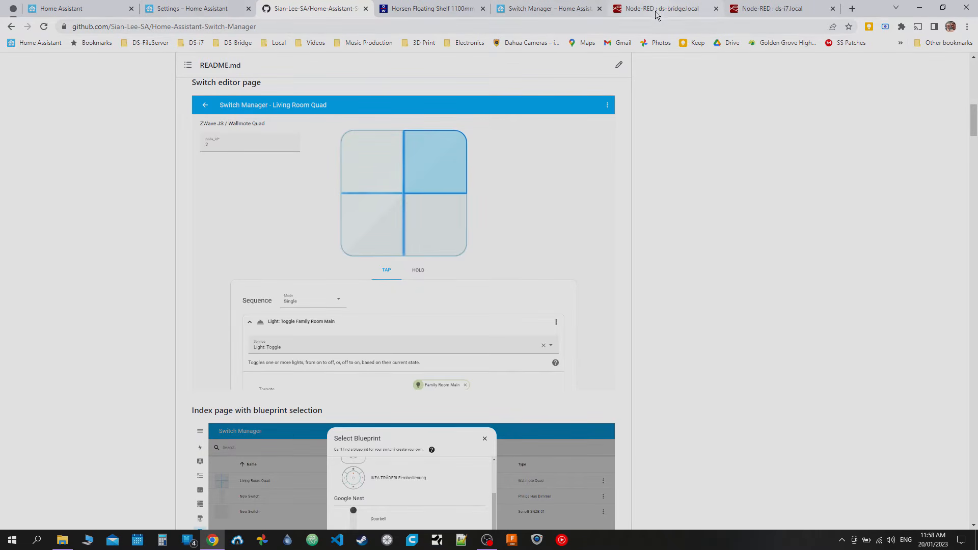
pyautogui.moveTo(662, 6)
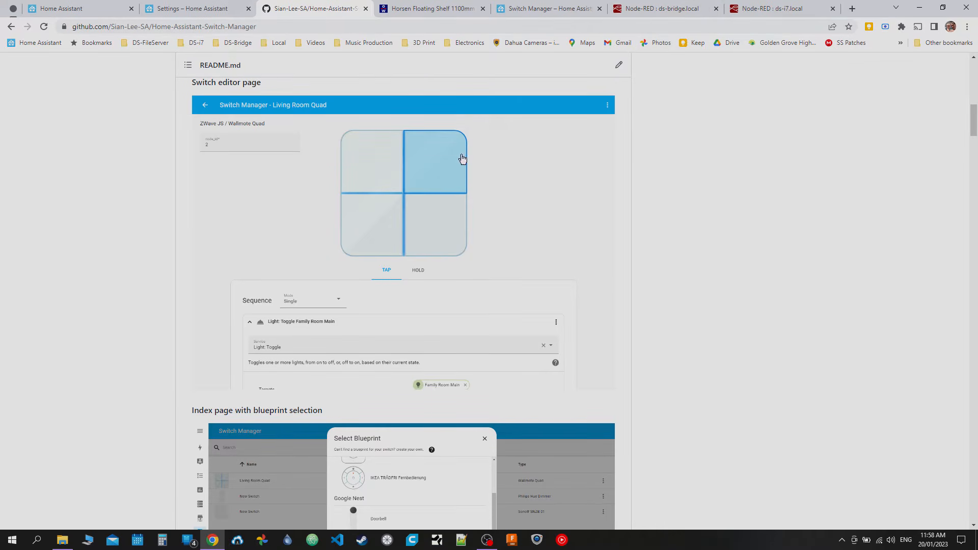
pyautogui.scroll(3, 115, 222)
pyautogui.scroll(11, 115, 222)
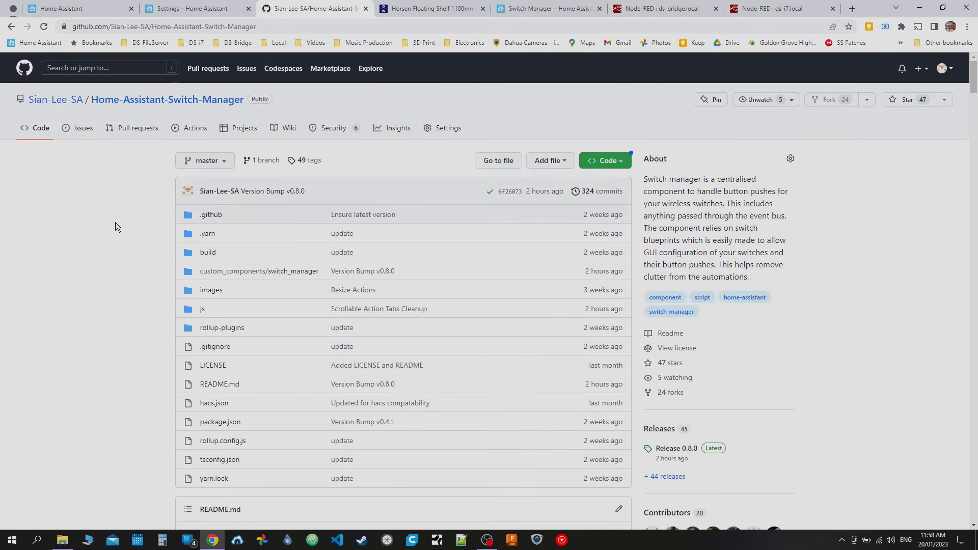
pyautogui.scroll(-12, 115, 222)
pyautogui.scroll(-3, 115, 222)
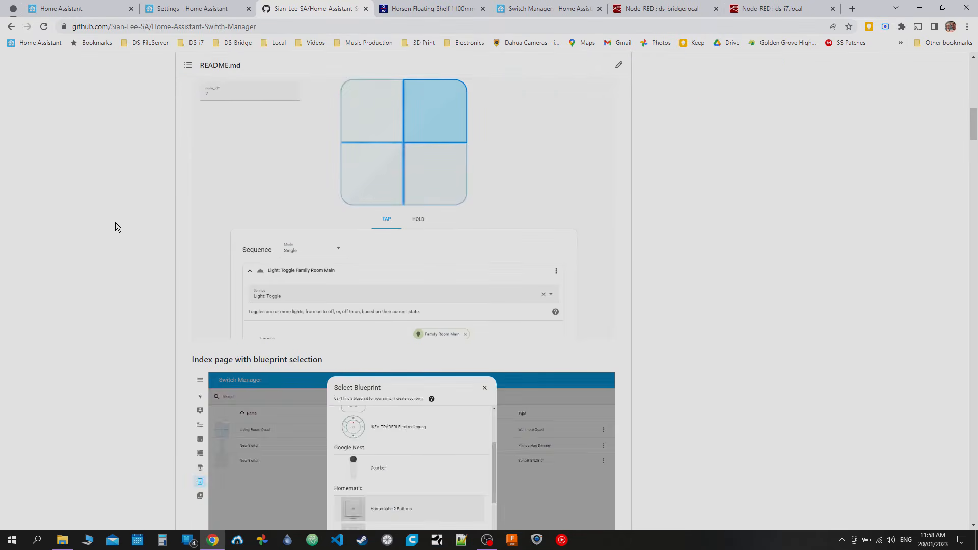
pyautogui.scroll(9, 115, 222)
pyautogui.scroll(6, 115, 222)
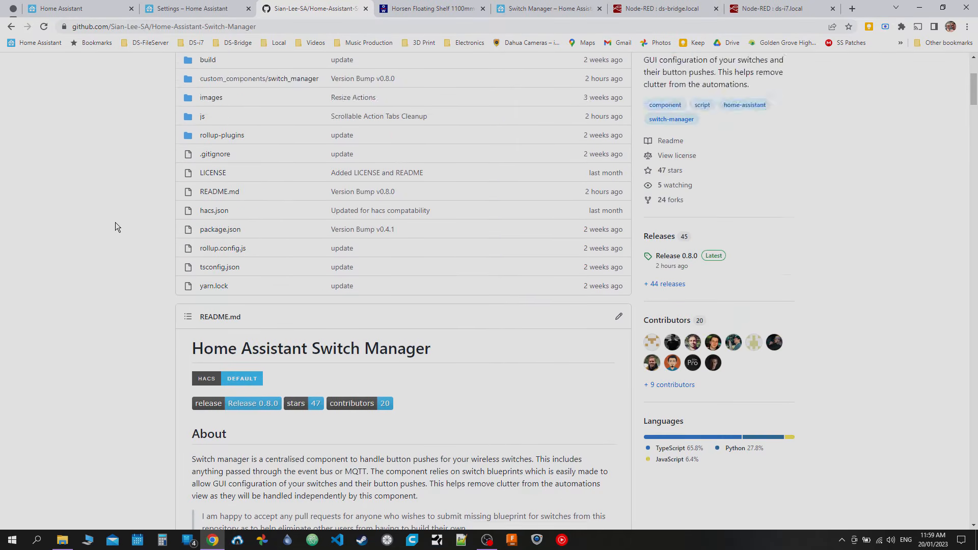
pyautogui.scroll(-3, 115, 222)
pyautogui.scroll(-6, 115, 222)
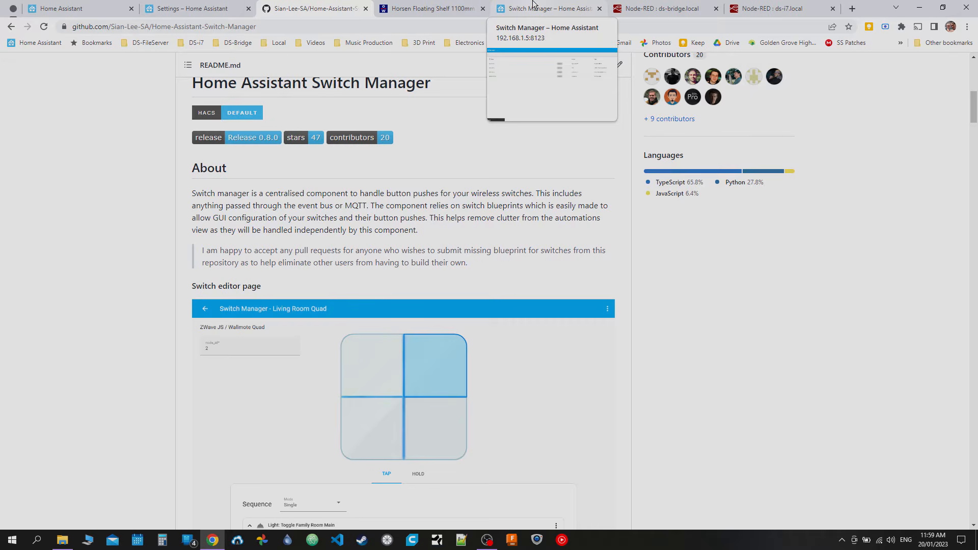
# - Examine the README's blueprint selection image, the releases summary and the How to install section
pyautogui.scroll(-10, 147, 190)
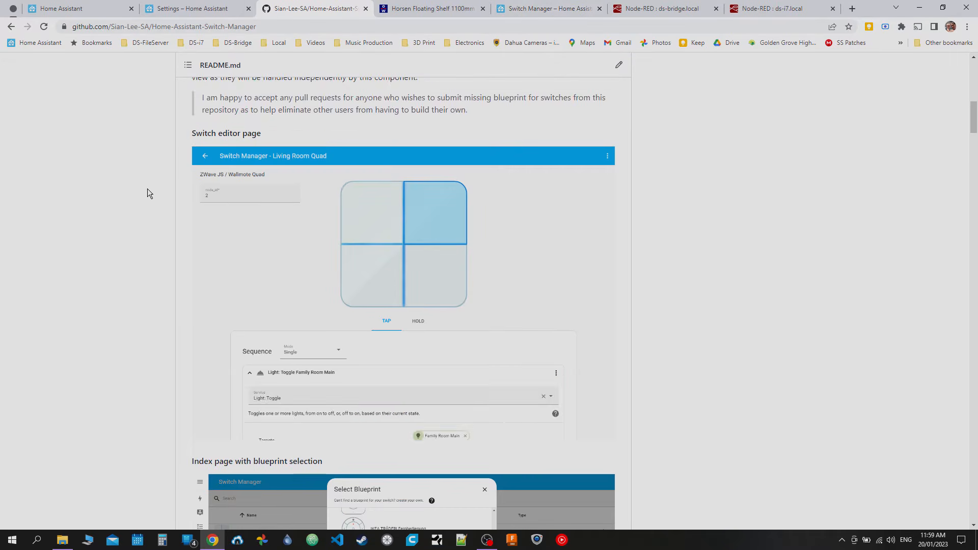
pyautogui.scroll(-3, 148, 192)
pyautogui.scroll(15, 148, 193)
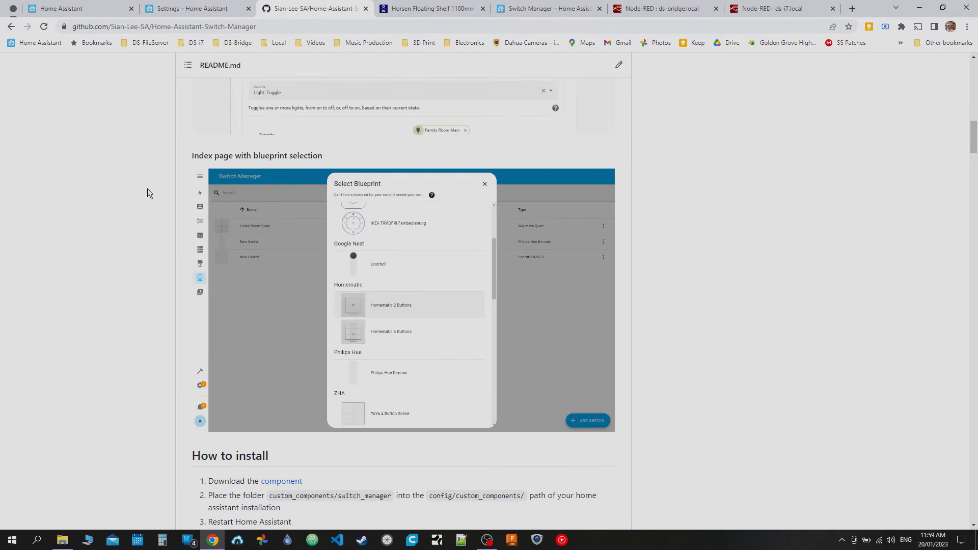
pyautogui.scroll(4, 148, 192)
pyautogui.scroll(-7, 82, 229)
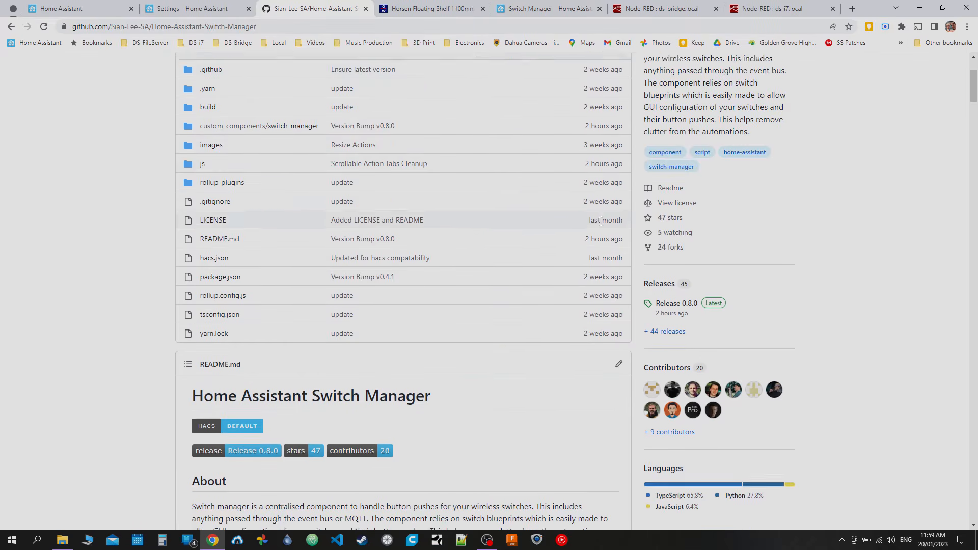
pyautogui.scroll(-11, 161, 207)
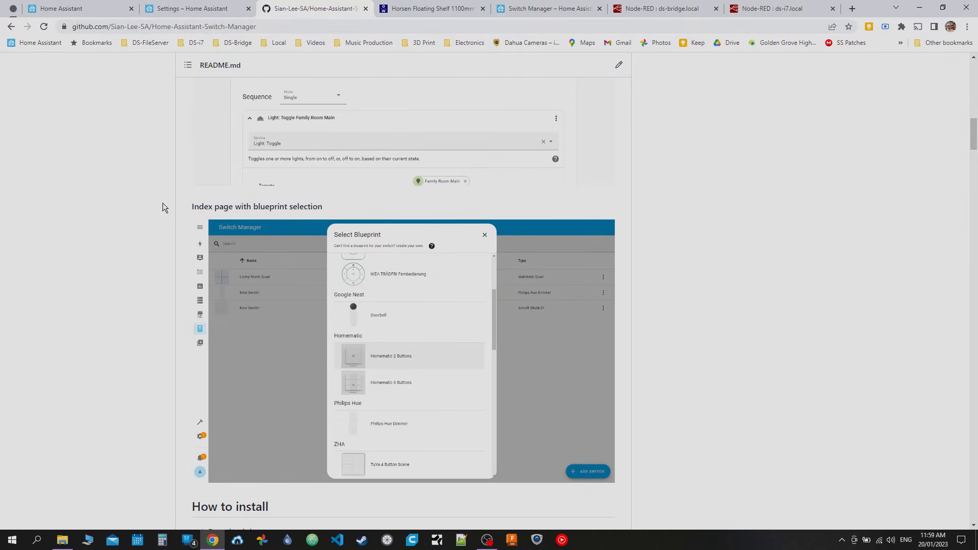
pyautogui.scroll(7, 585, 186)
pyautogui.scroll(12, 585, 186)
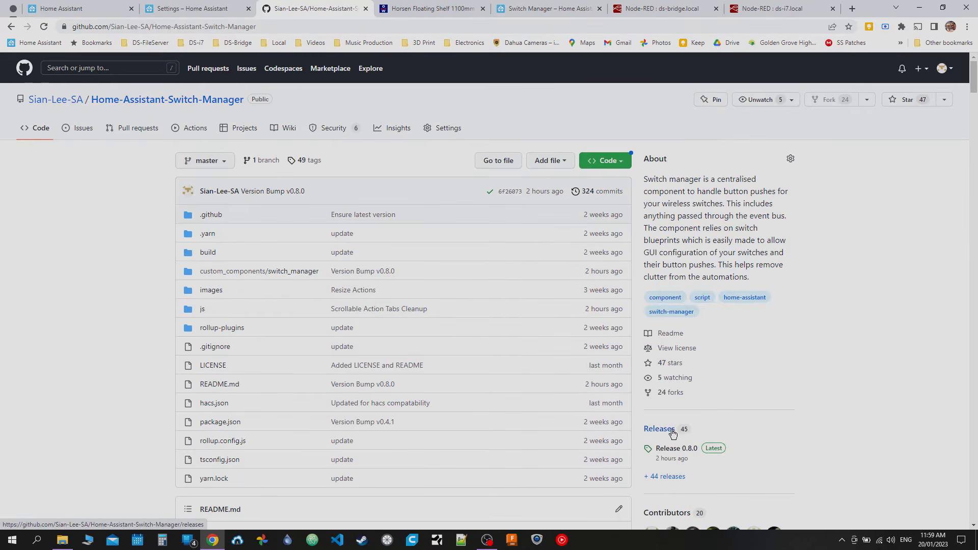
pyautogui.scroll(-3, 796, 385)
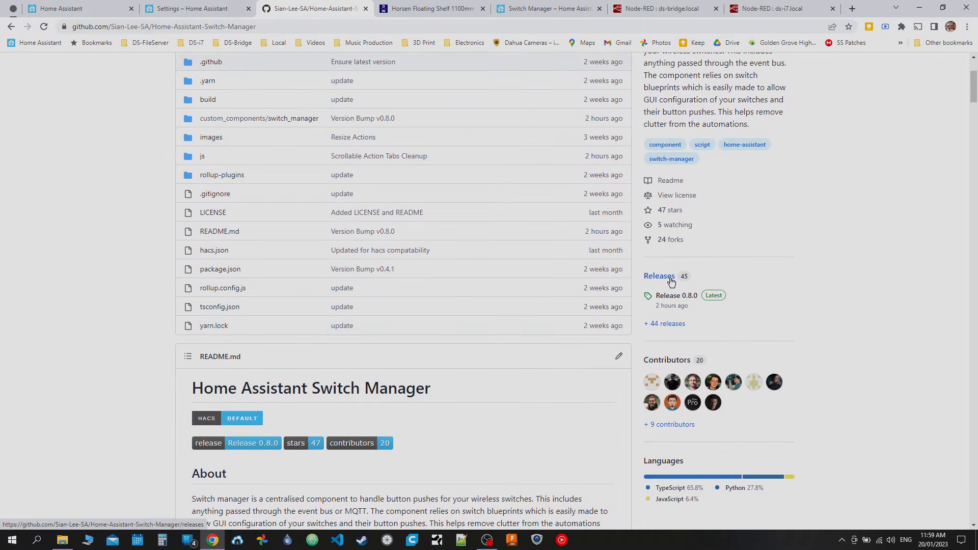
pyautogui.scroll(-9, 804, 267)
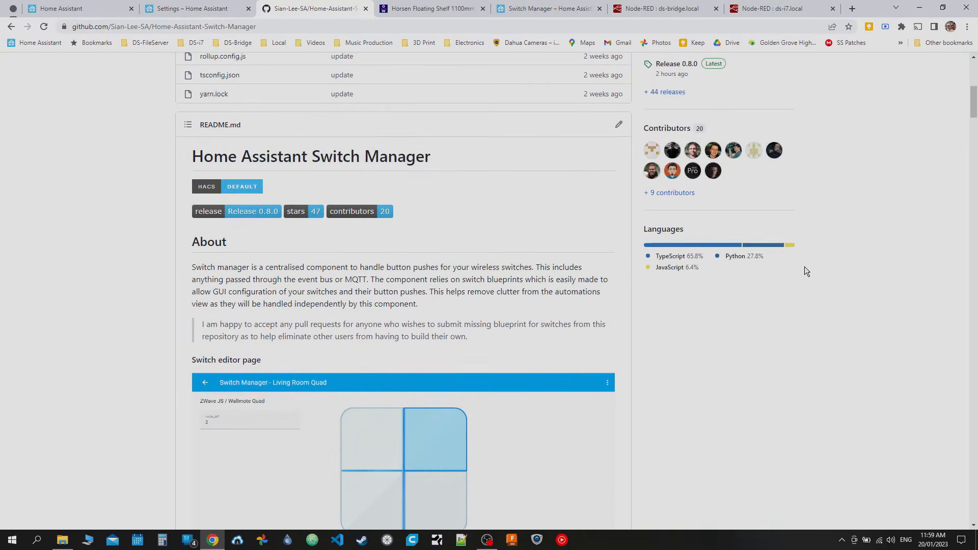
pyautogui.scroll(-6, 798, 267)
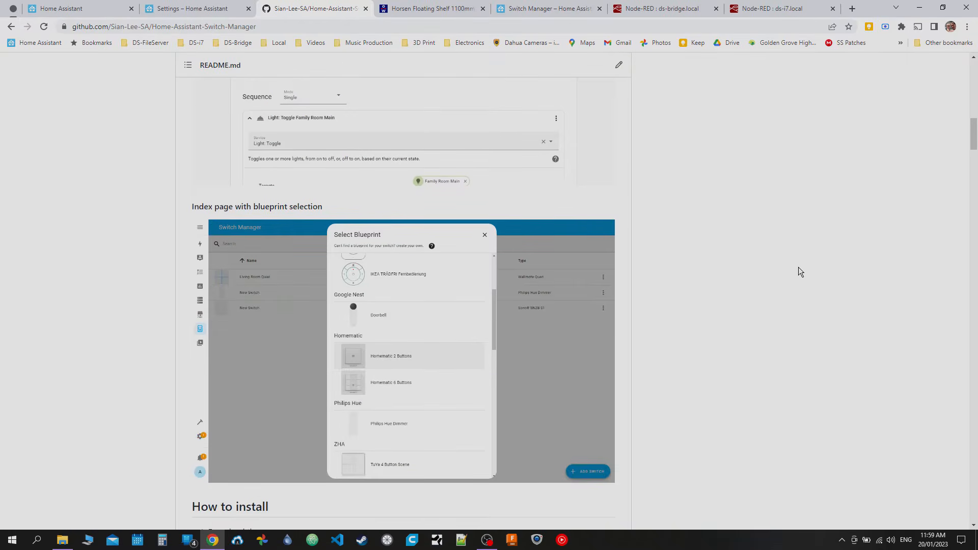
pyautogui.scroll(-6, 798, 267)
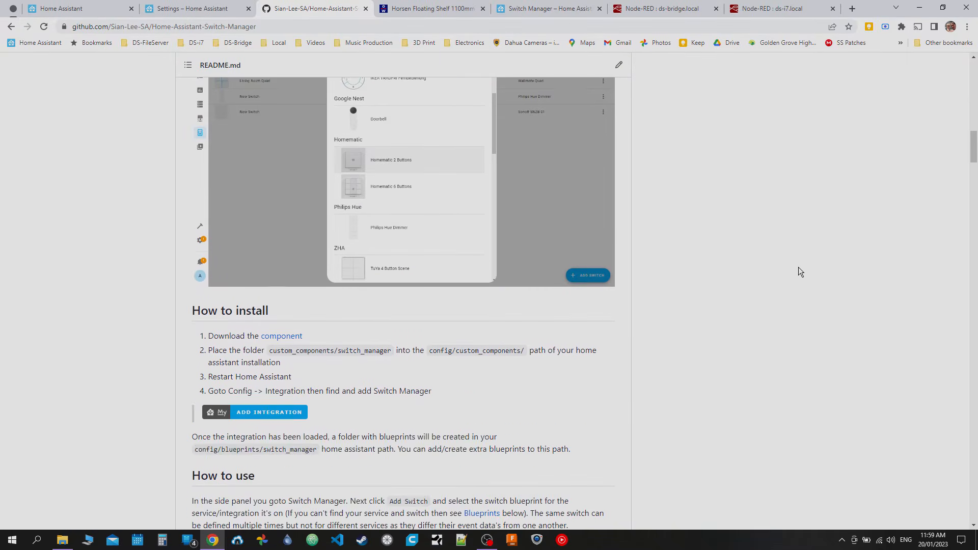
pyautogui.scroll(20, 789, 268)
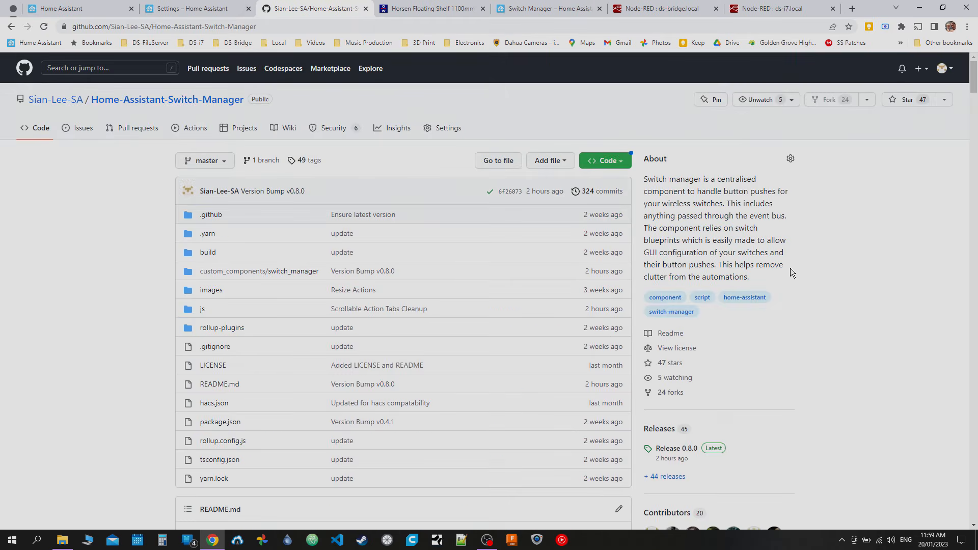
# - Download the Release 0.8.0 source code zip from the repository's releases and save it to the Desktop
pyautogui.scroll(-4, 726, 352)
pyautogui.click(667, 276)
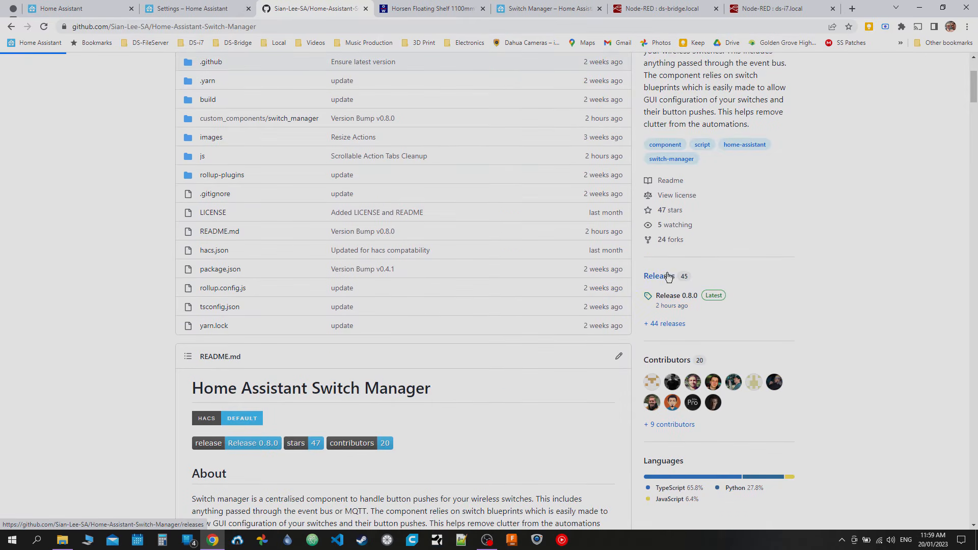
pyautogui.scroll(-5, 221, 394)
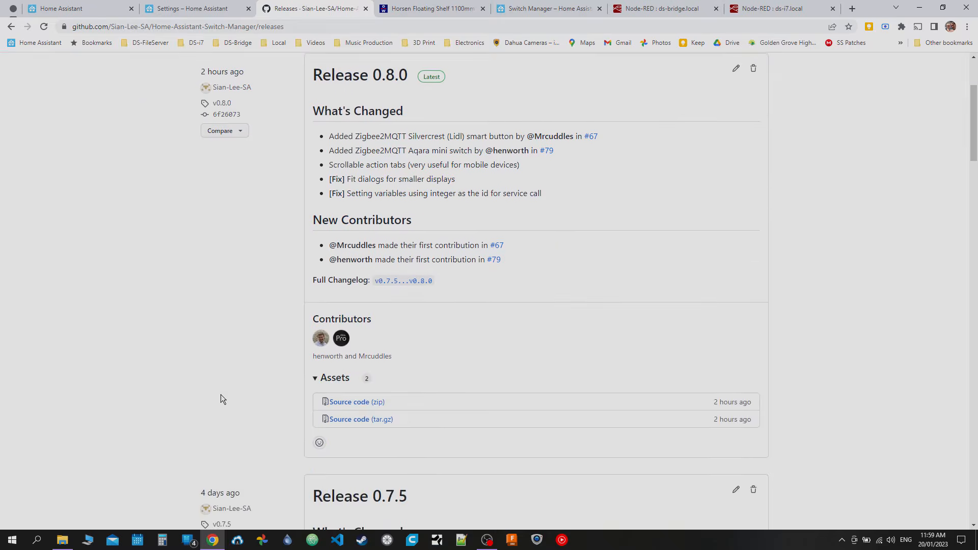
pyautogui.scroll(6, 324, 261)
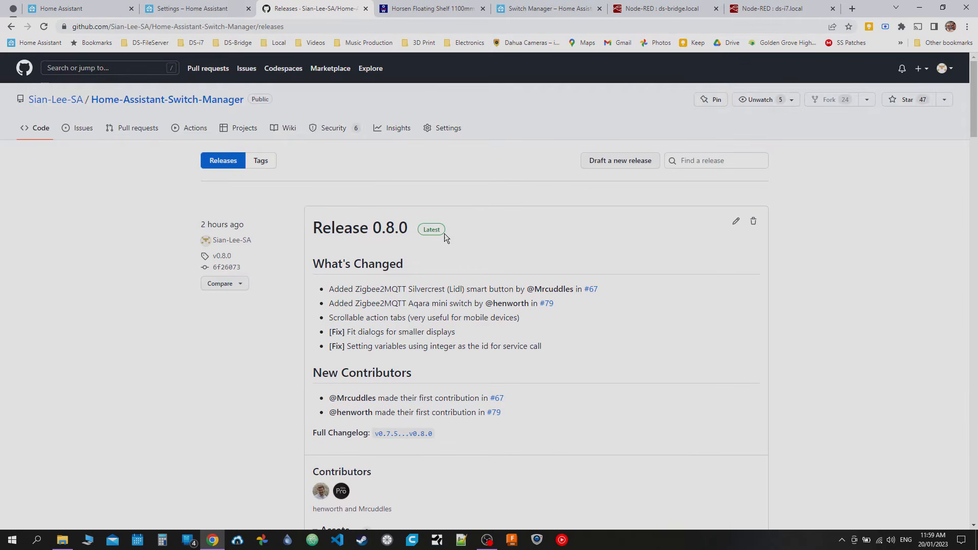
pyautogui.scroll(-4, 445, 238)
pyautogui.click(351, 351)
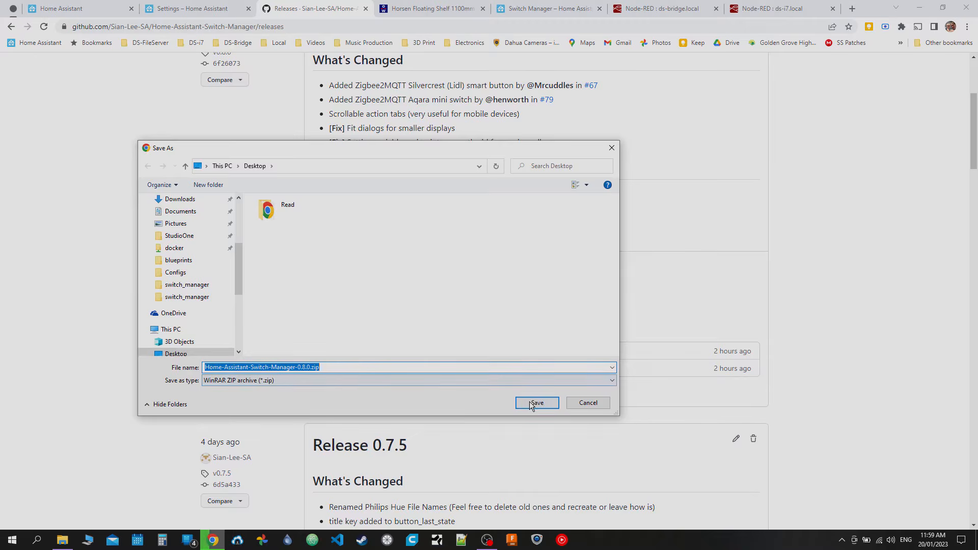
pyautogui.click(530, 404)
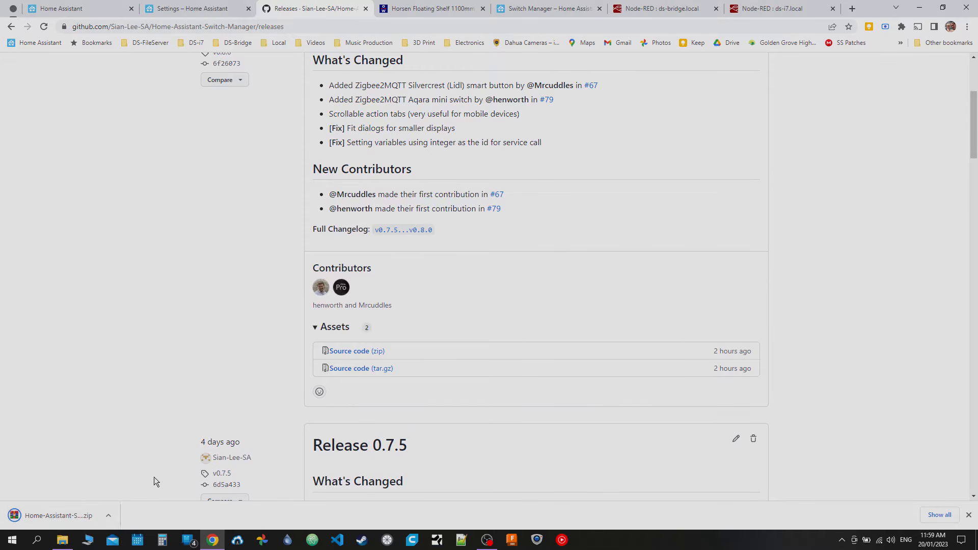
# - Open the downloaded zip in WinRAR and the Home Assistant config's custom_components folder in File Explorer
pyautogui.click(62, 539)
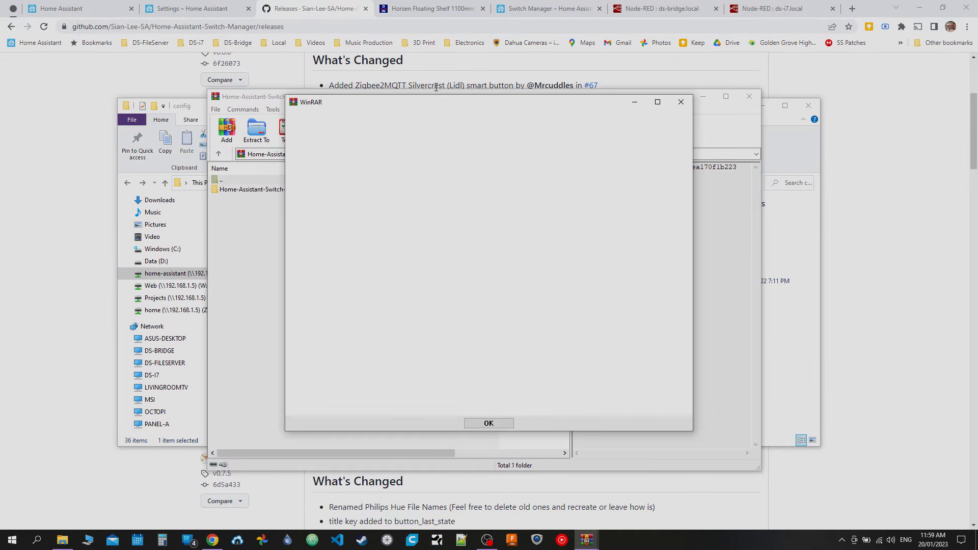
pyautogui.click(488, 424)
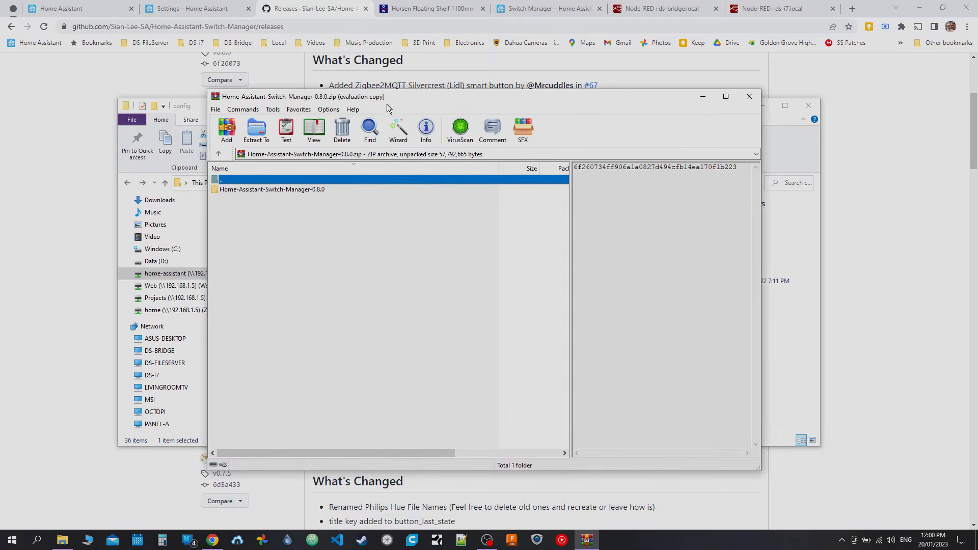
pyautogui.moveTo(387, 104); pyautogui.dragTo(677, 125)
pyautogui.doubleClick(403, 257)
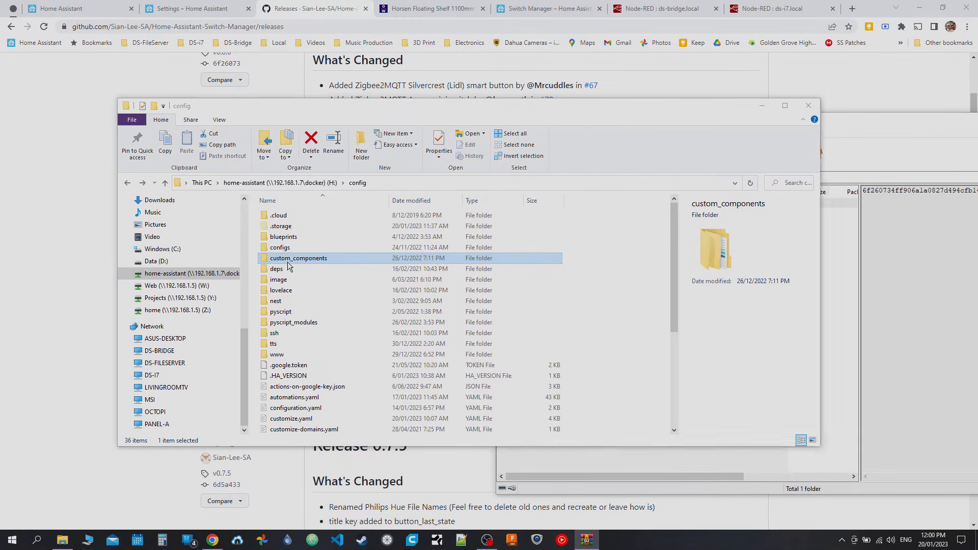
# - Copy the switch_manager folder from the zip's custom_components folder into Home Assistant's custom_components folder, replacing the existing files
pyautogui.click(841, 316)
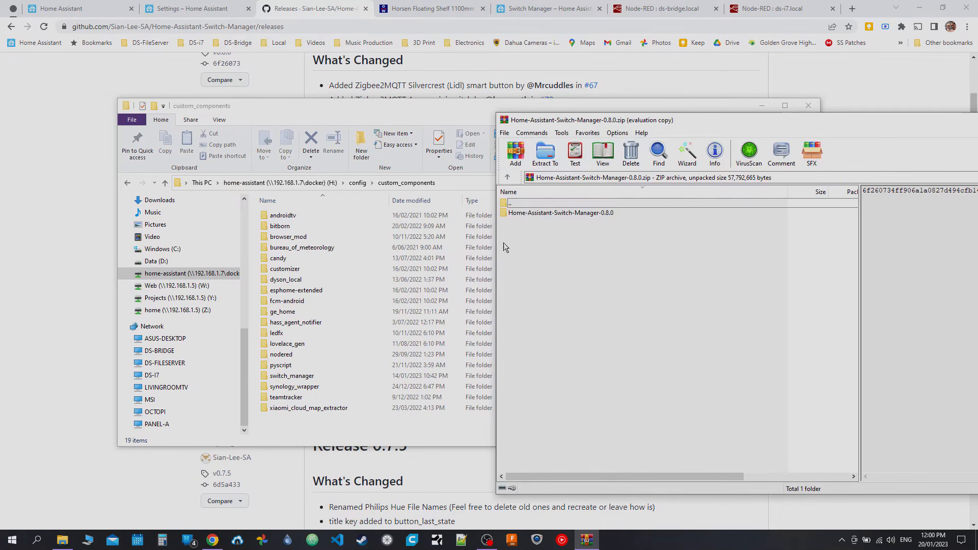
pyautogui.doubleClick(527, 206)
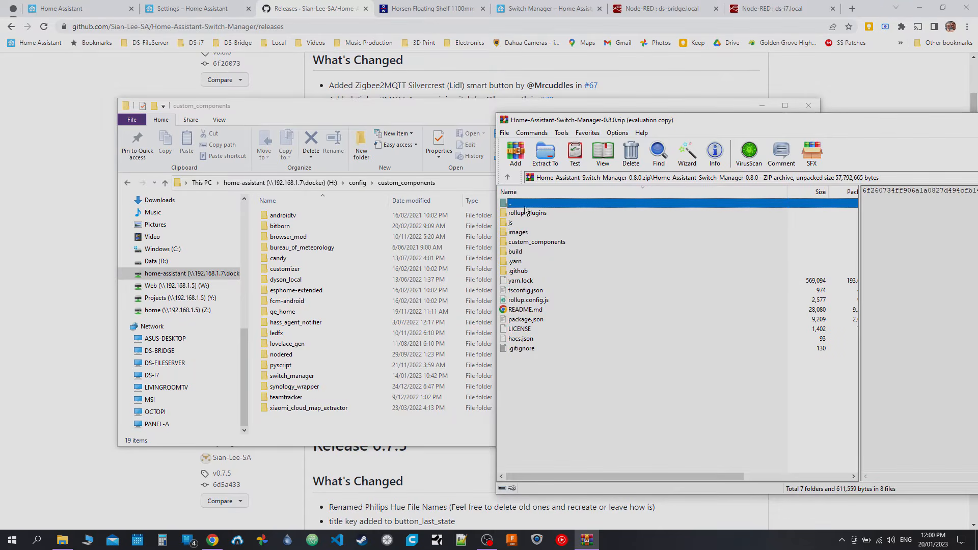
pyautogui.doubleClick(525, 242)
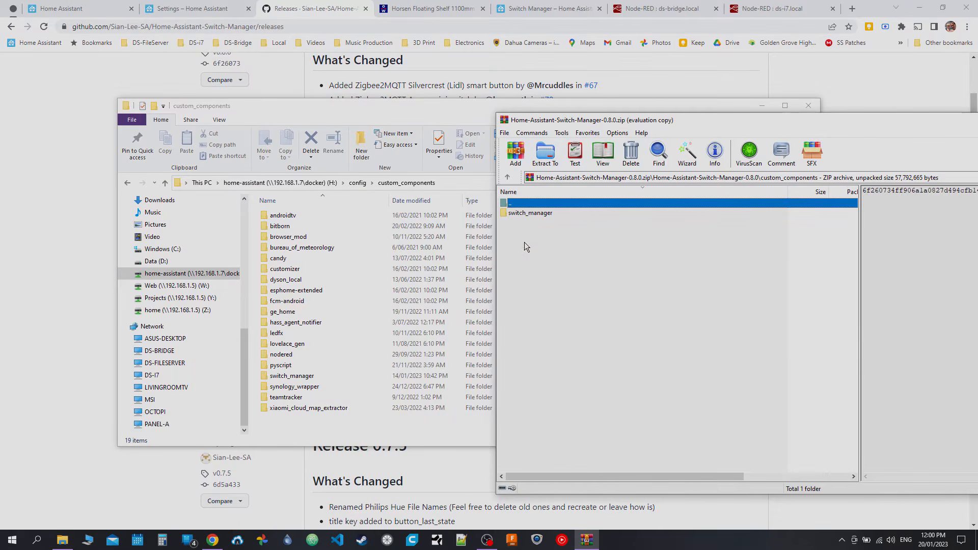
pyautogui.moveTo(527, 212); pyautogui.dragTo(356, 432)
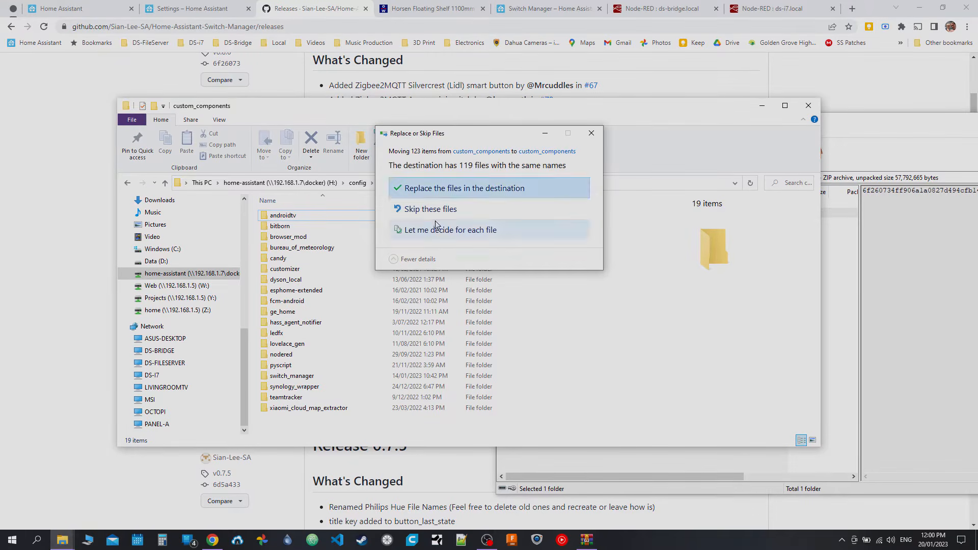
pyautogui.click(439, 192)
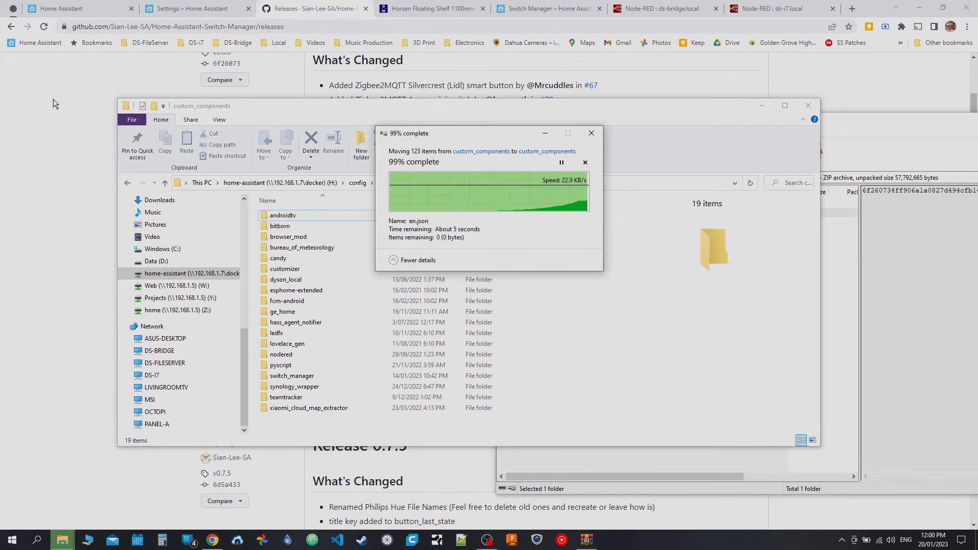
# - Switch to Home Assistant in the browser and add the Switch Manager integration under Devices & Services, searching the brands for "switch"
pyautogui.click(92, 87)
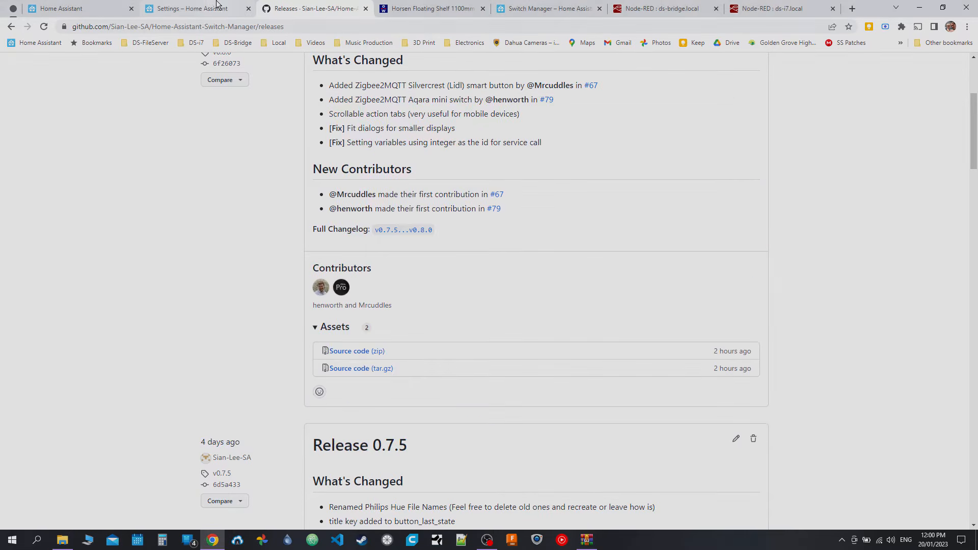
pyautogui.click(152, 8)
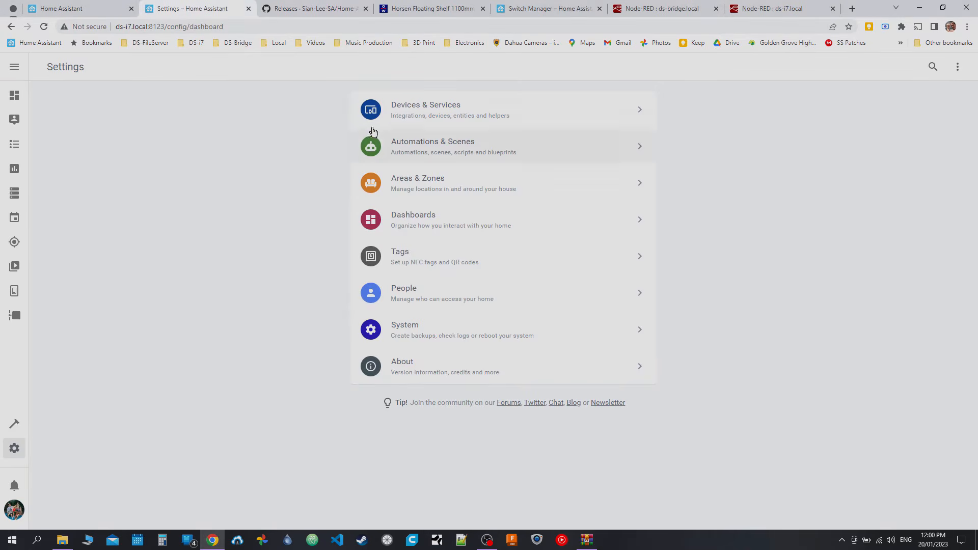
pyautogui.click(418, 116)
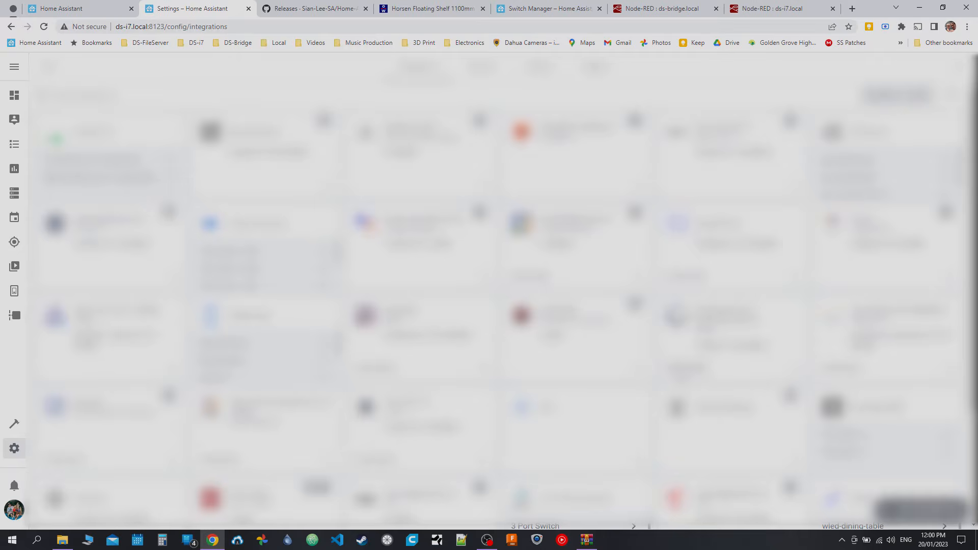
pyautogui.click(920, 510)
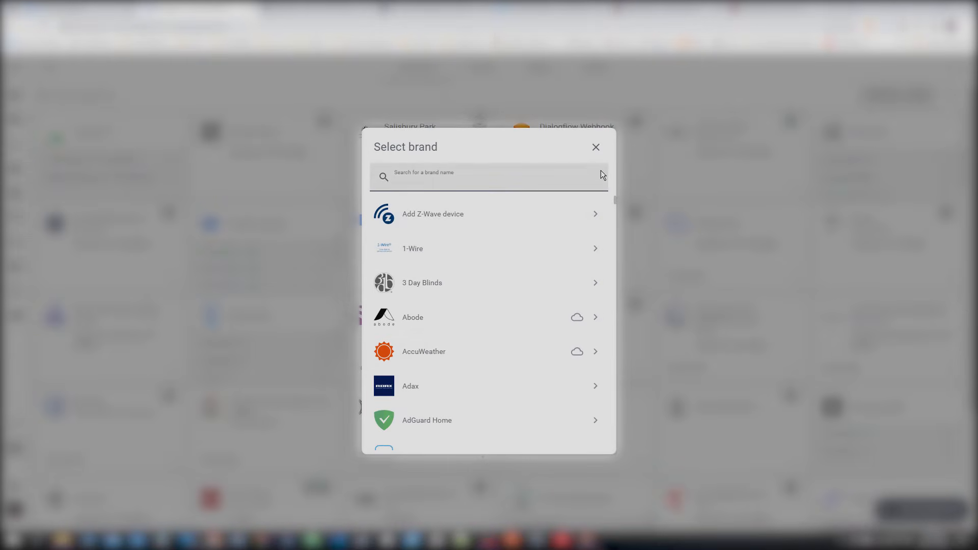
pyautogui.write('swit')
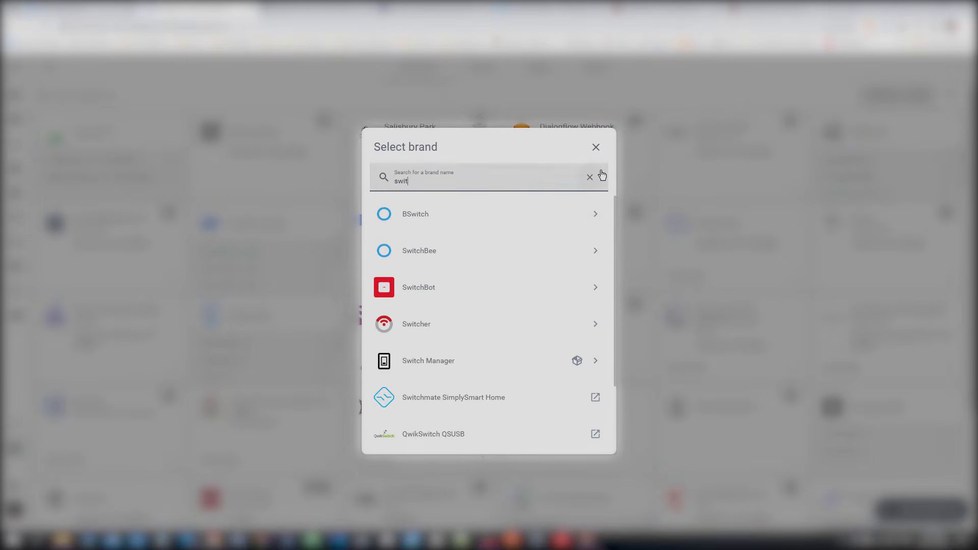
pyautogui.write('ch')
pyautogui.click(598, 154)
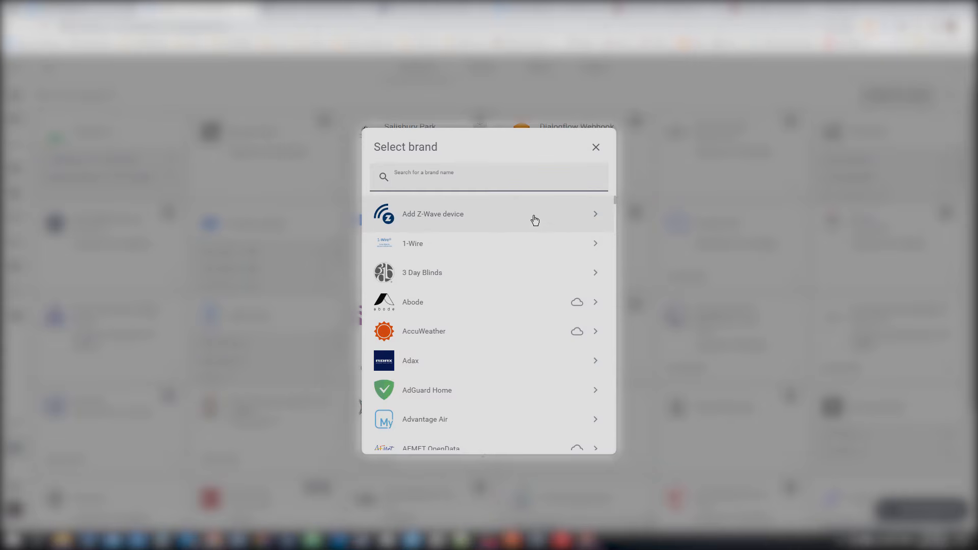
pyautogui.write('switch')
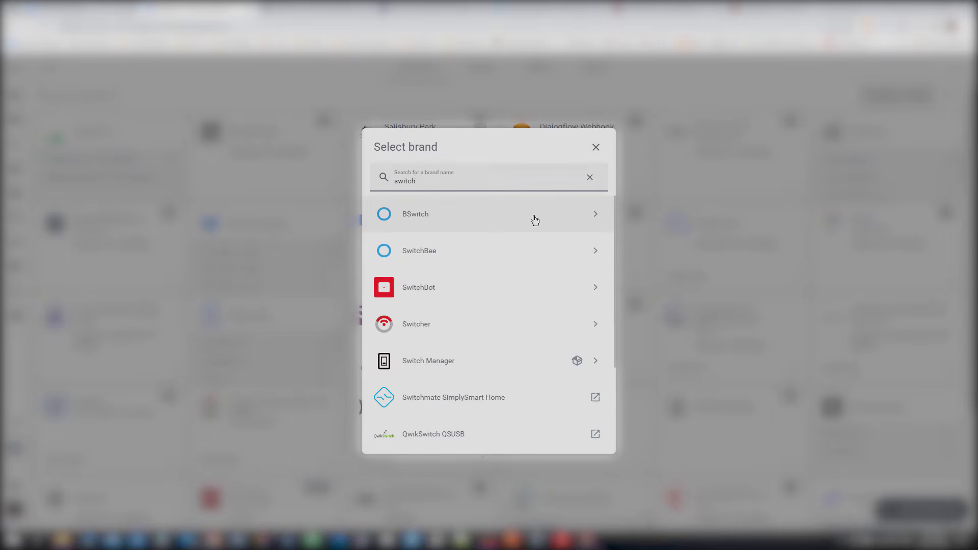
pyautogui.click(422, 371)
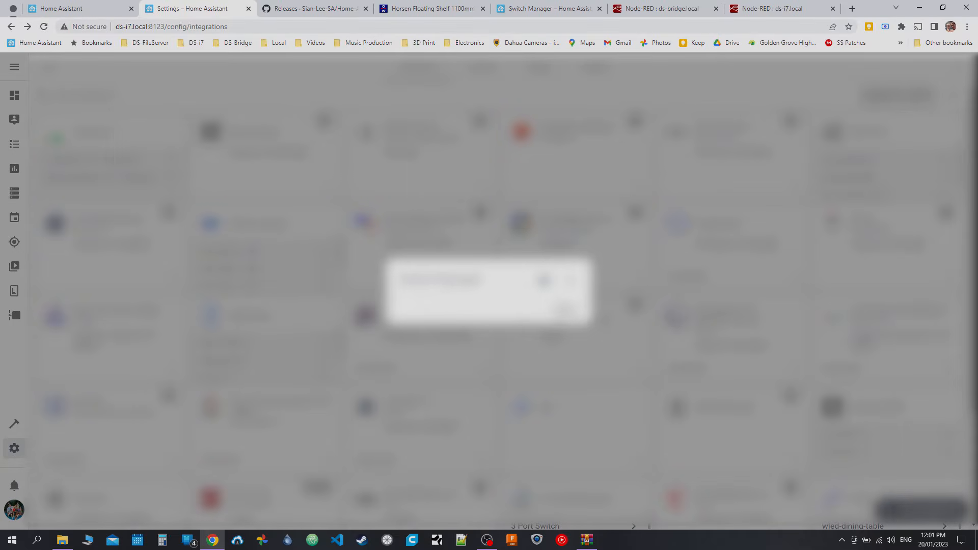
pyautogui.scroll(-2, 502, 290)
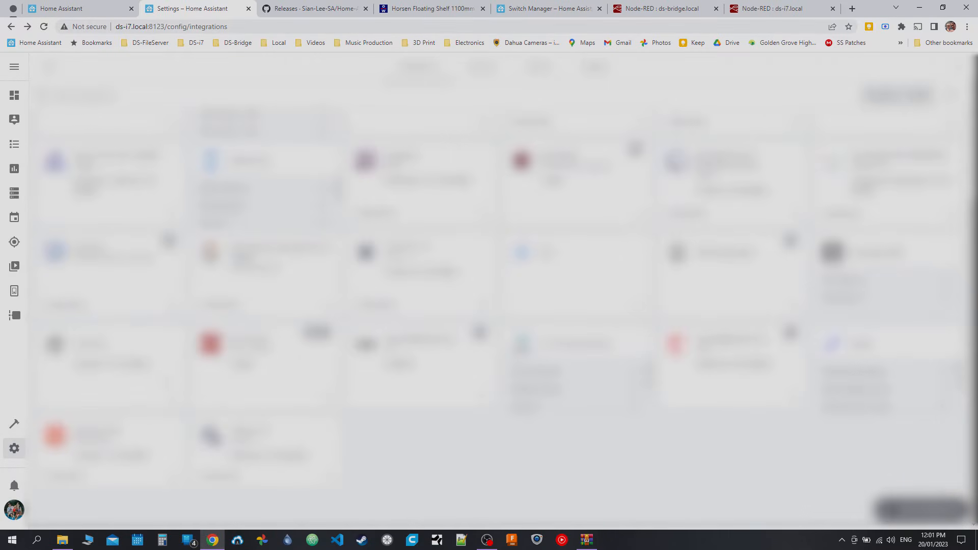
pyautogui.scroll(3, 501, 290)
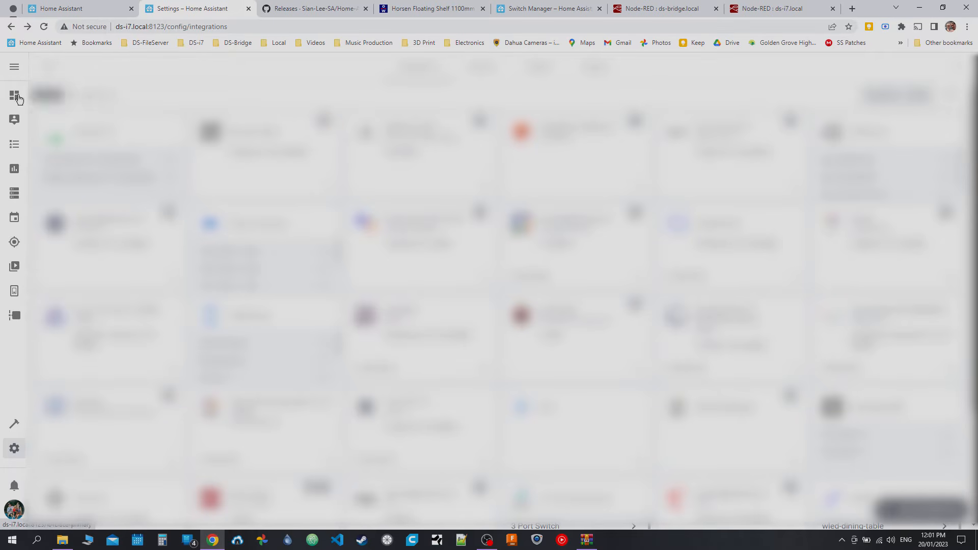
# - Open Switch Manager and add a switch based on the Zigbee2MQTT Philips Hue Dimmer v1/v2 blueprint
pyautogui.click(14, 67)
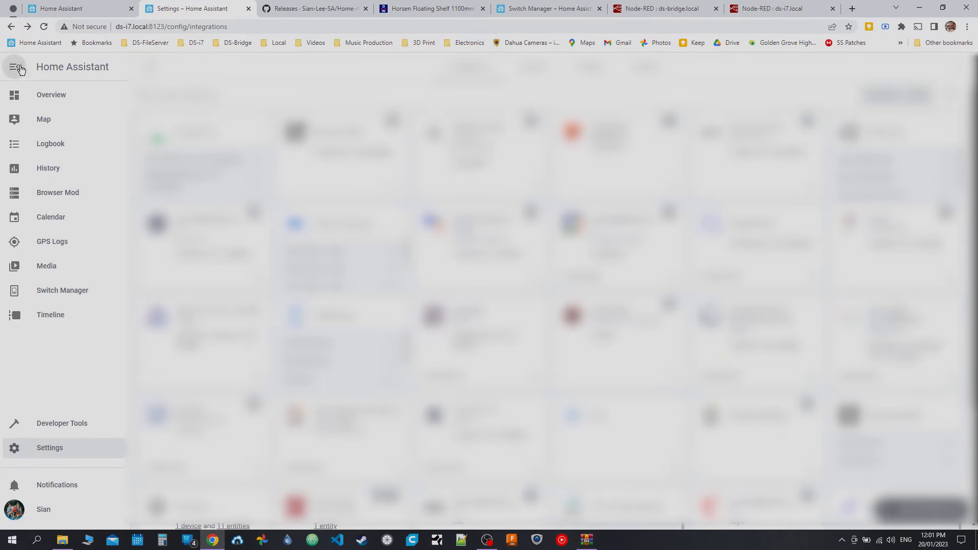
pyautogui.click(47, 292)
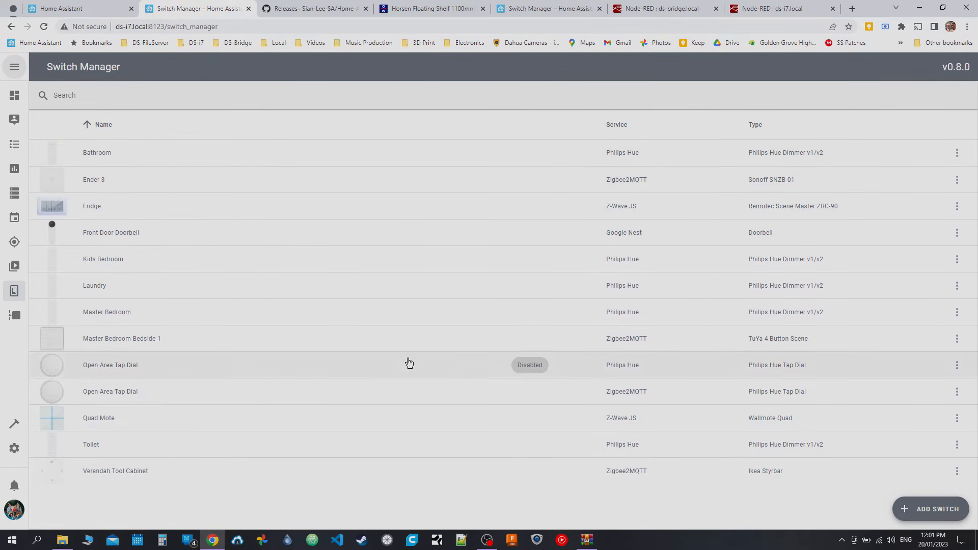
pyautogui.click(931, 515)
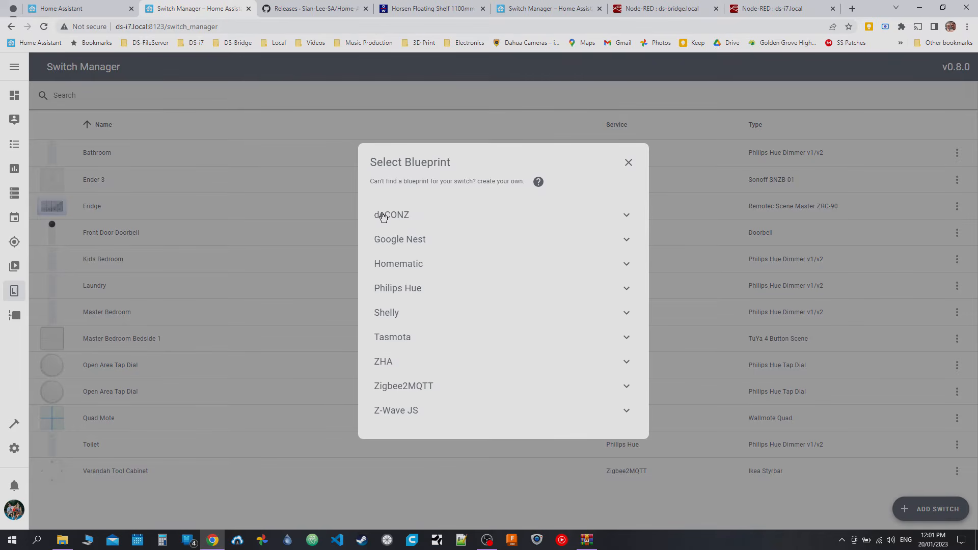
pyautogui.click(398, 291)
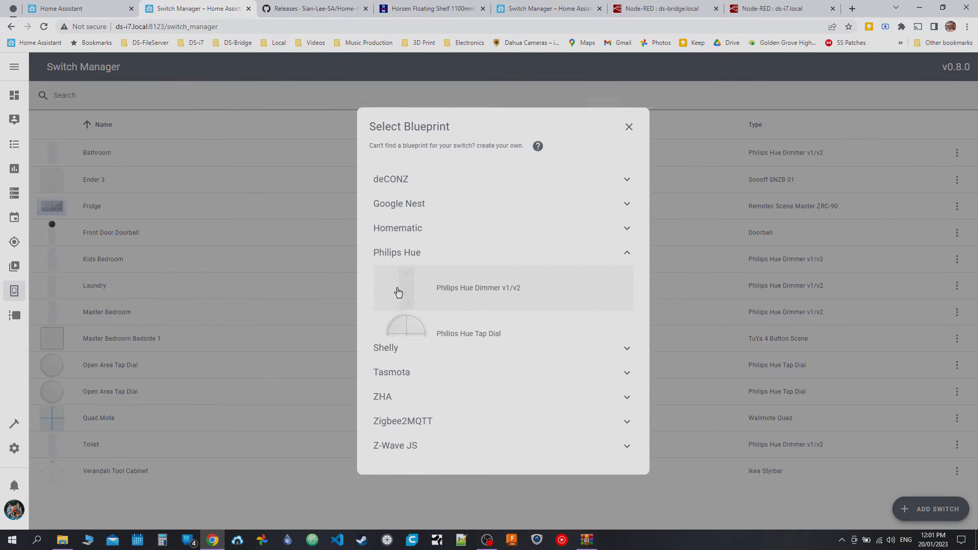
pyautogui.click(421, 433)
pyautogui.scroll(-3, 445, 362)
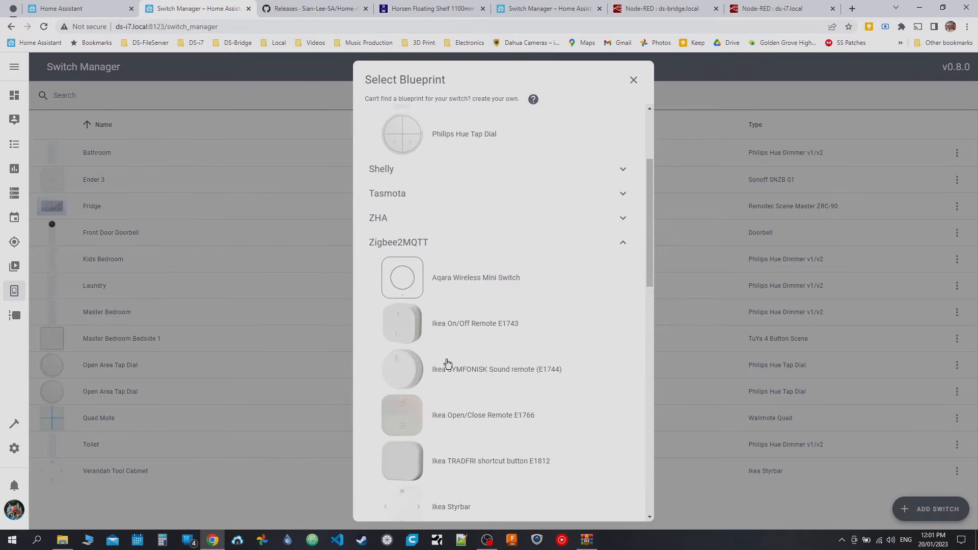
pyautogui.scroll(-3, 402, 255)
pyautogui.scroll(-5, 411, 255)
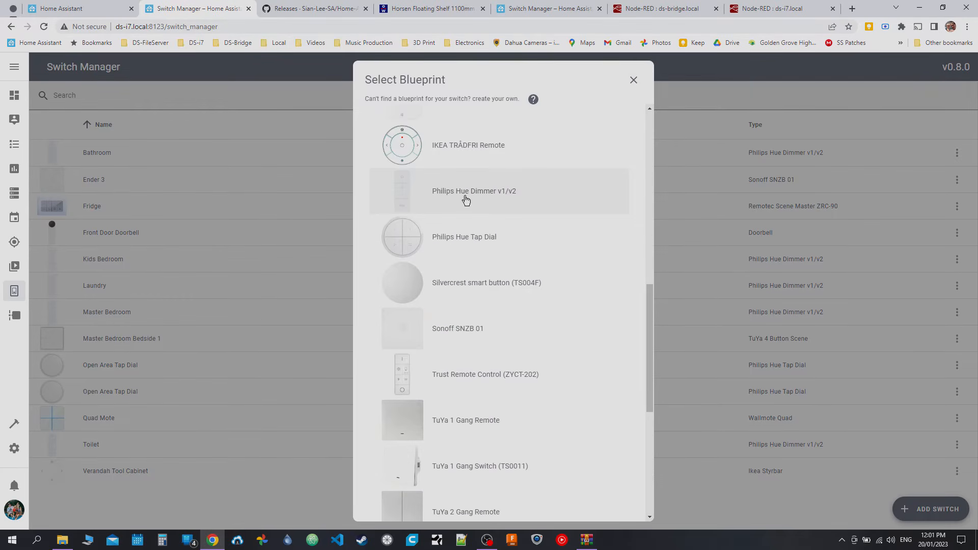
pyautogui.click(466, 199)
# - Name the new switch "Test"
pyautogui.doubleClick(508, 296)
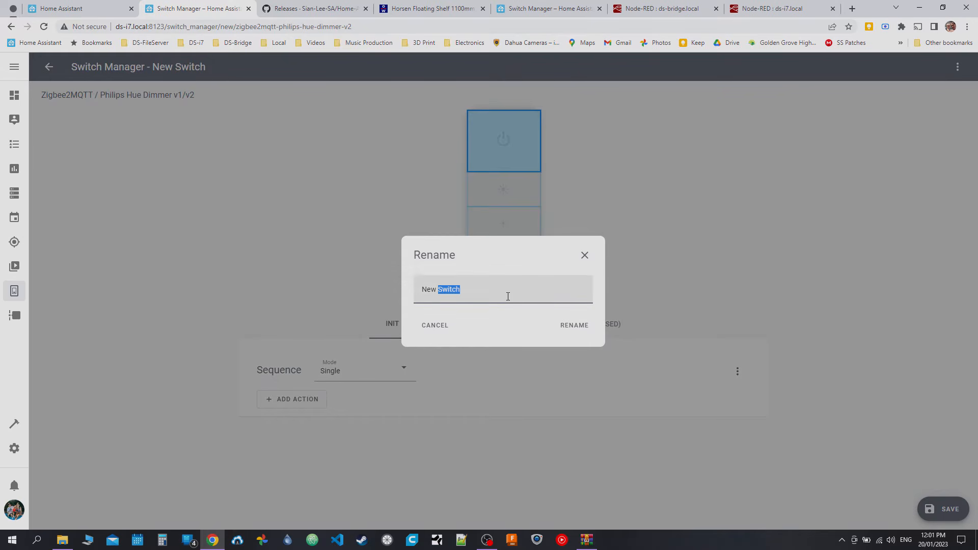
pyautogui.tripleClick(508, 296)
pyautogui.write('Test')
pyautogui.click(575, 325)
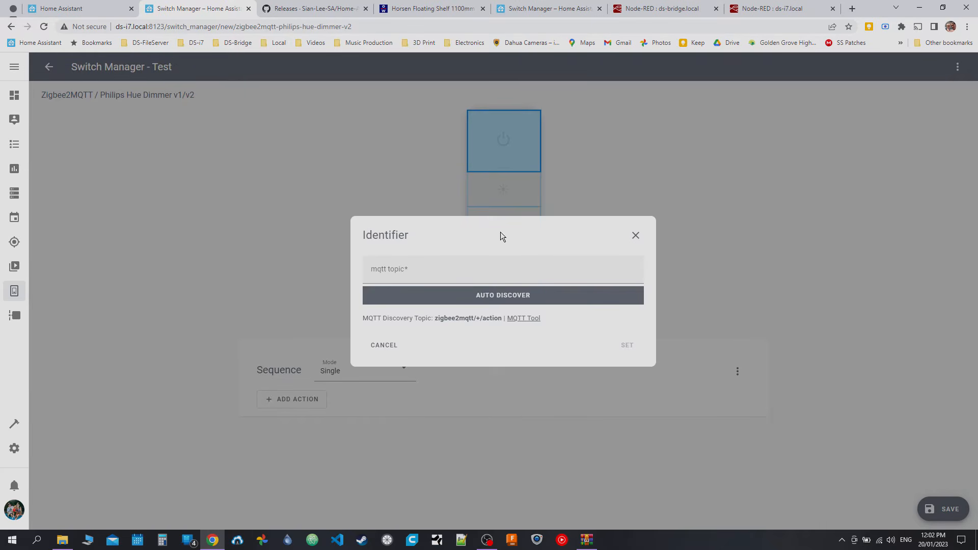
# - Review the MQTT discovery topic pattern and fill in the switch's MQTT topic identifier with auto discovery
pyautogui.click(417, 273)
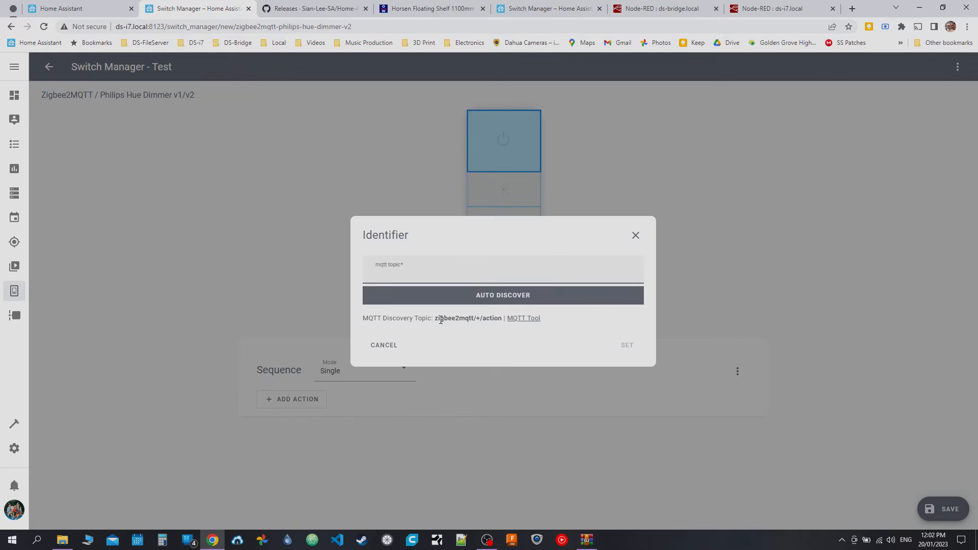
pyautogui.moveTo(434, 318); pyautogui.dragTo(498, 319)
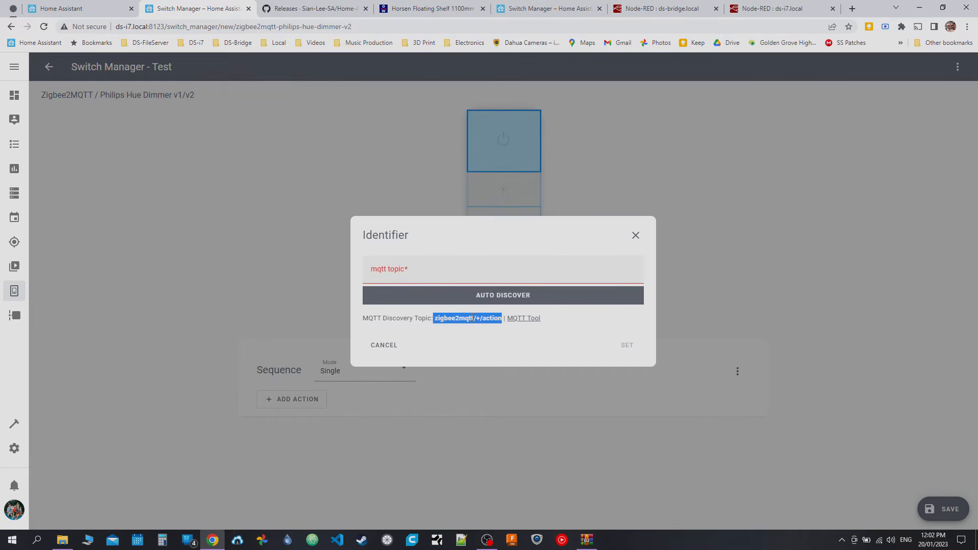
pyautogui.click(479, 318)
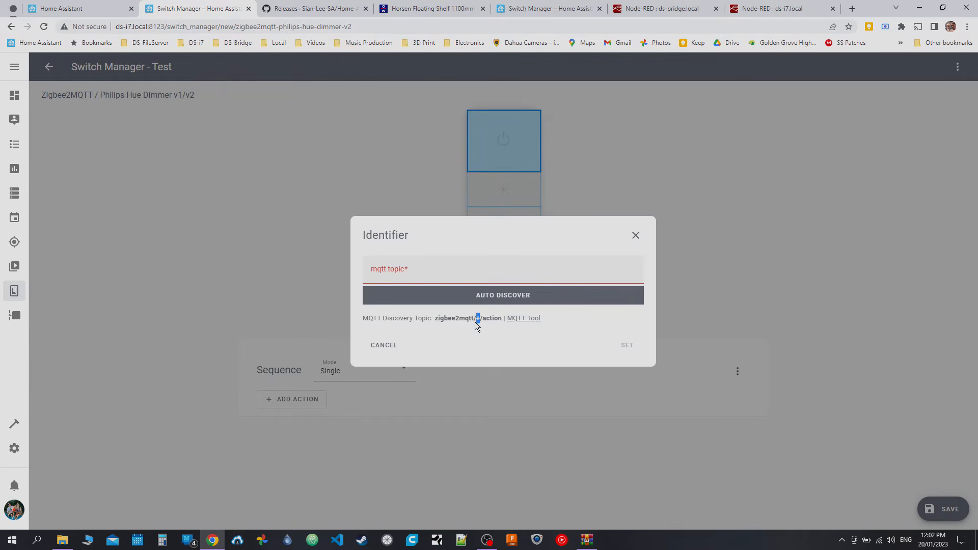
pyautogui.doubleClick(492, 318)
pyautogui.click(426, 276)
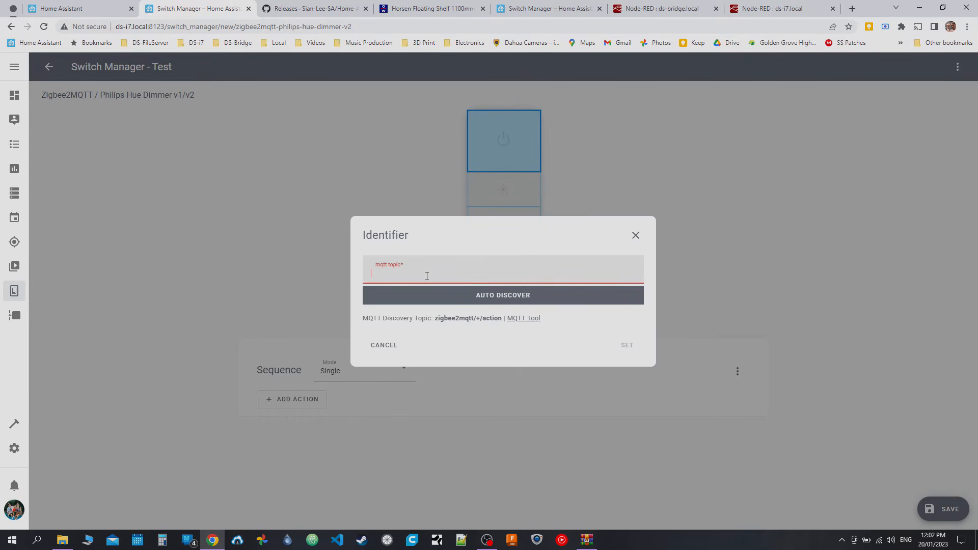
pyautogui.click(503, 300)
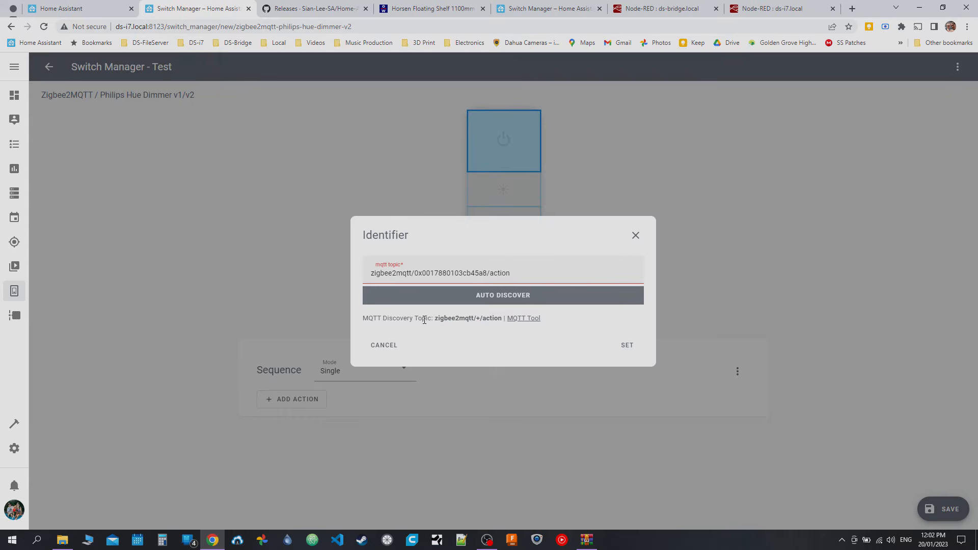
# - Open the MQTT tool linked in the Identifier dialog and start listening to topic #
pyautogui.doubleClick(441, 318)
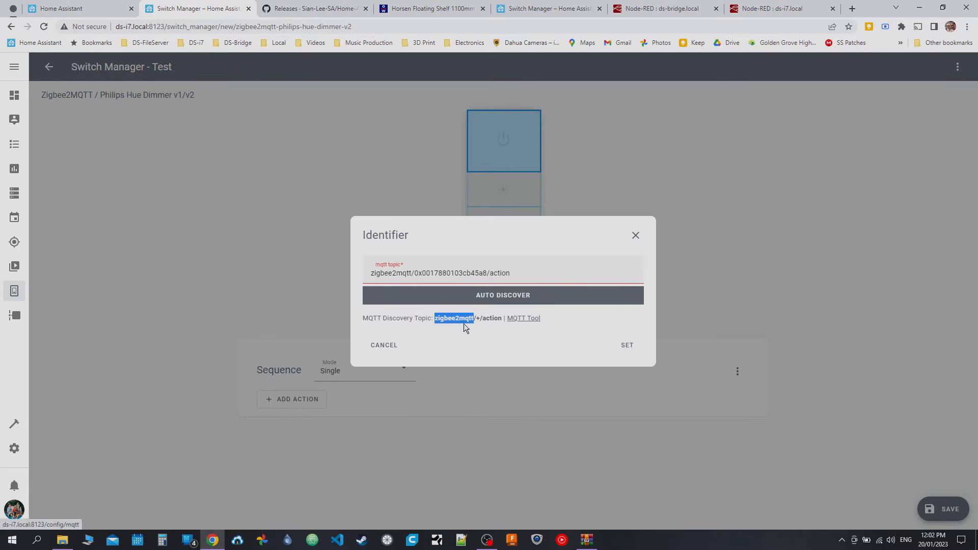
pyautogui.click(522, 323)
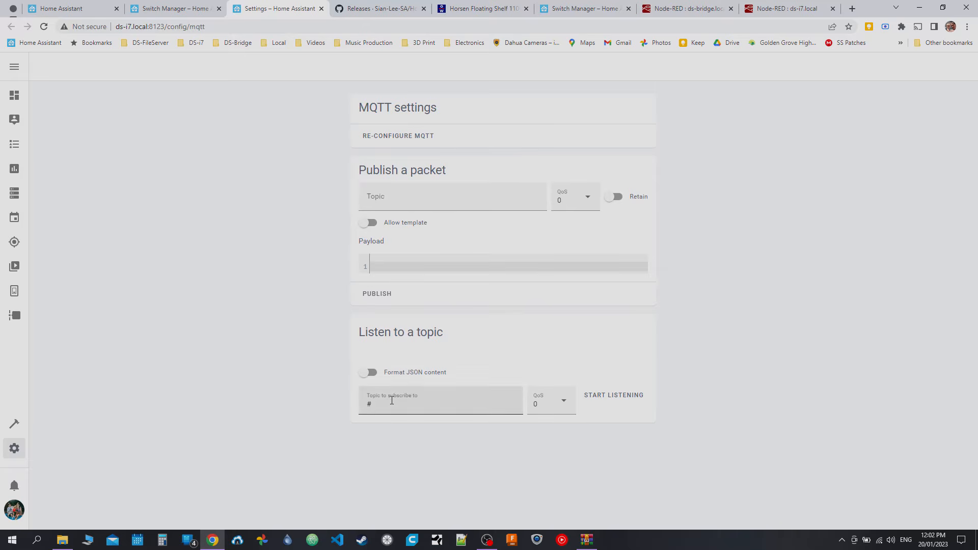
pyautogui.moveTo(380, 403); pyautogui.dragTo(353, 404)
pyautogui.click(613, 401)
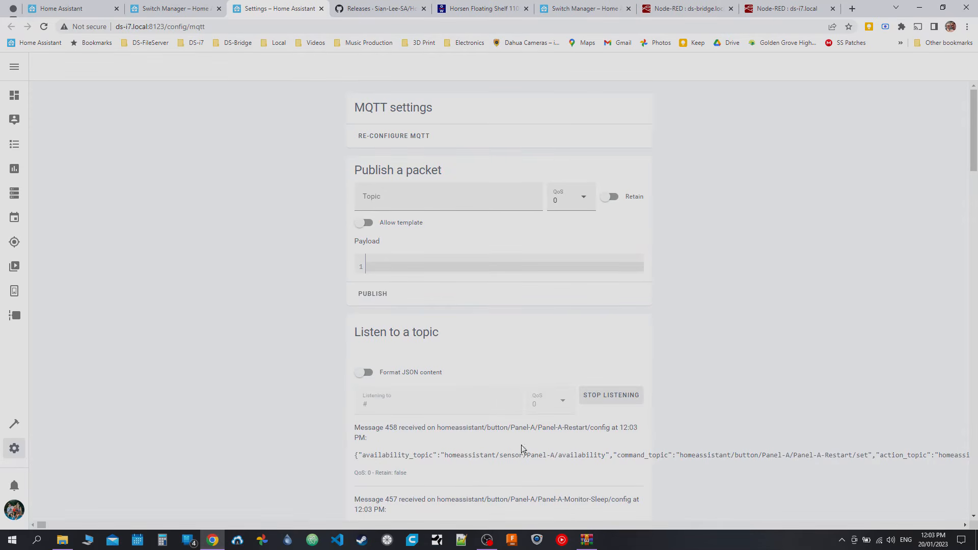
# - Stop listening and examine the received MQTT messages, including the dimmer's zigbee2mqtt action topic and payload
pyautogui.scroll(-8, 522, 446)
pyautogui.scroll(5, 396, 310)
pyautogui.scroll(2, 395, 310)
pyautogui.scroll(-2, 412, 334)
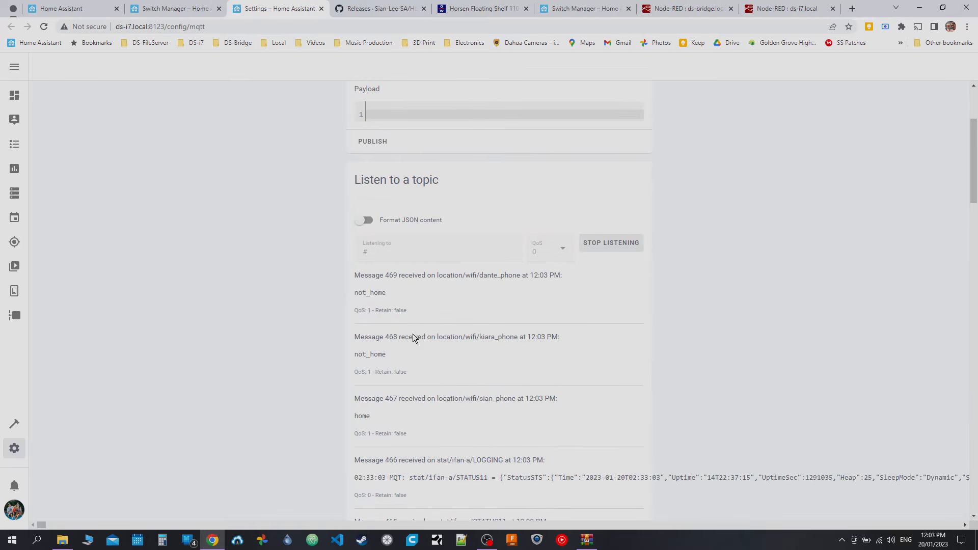
pyautogui.click(612, 245)
pyautogui.doubleClick(377, 288)
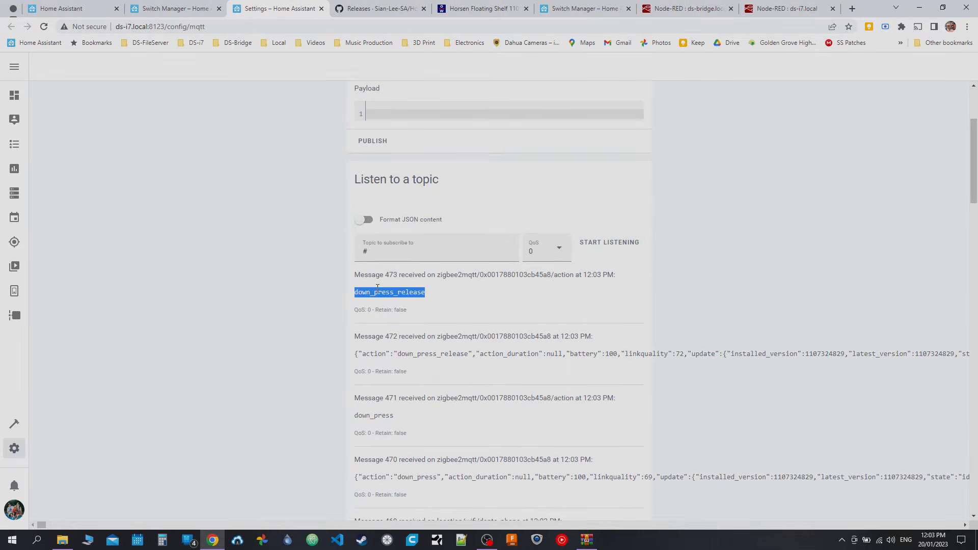
pyautogui.scroll(-2, 346, 313)
pyautogui.scroll(-1, 383, 293)
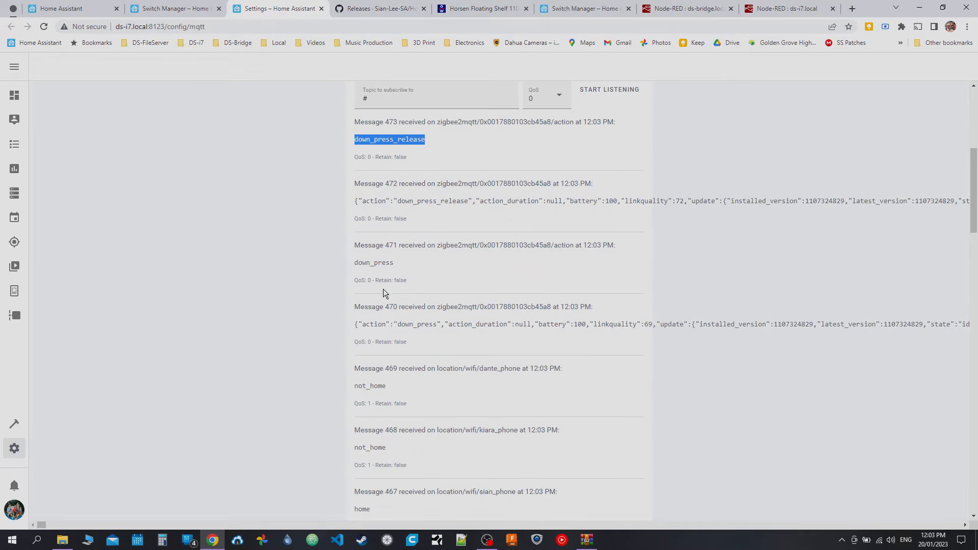
pyautogui.scroll(-5, 383, 344)
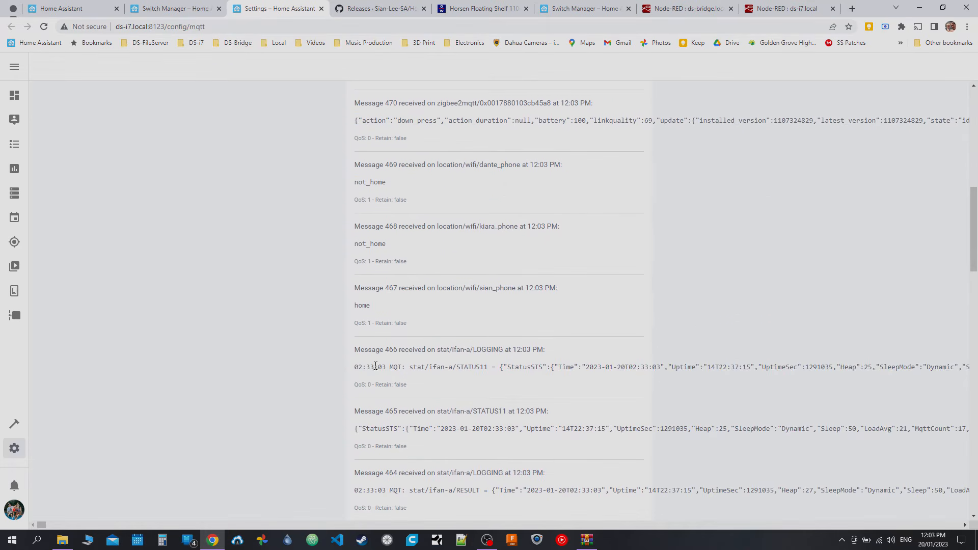
pyautogui.scroll(6, 418, 364)
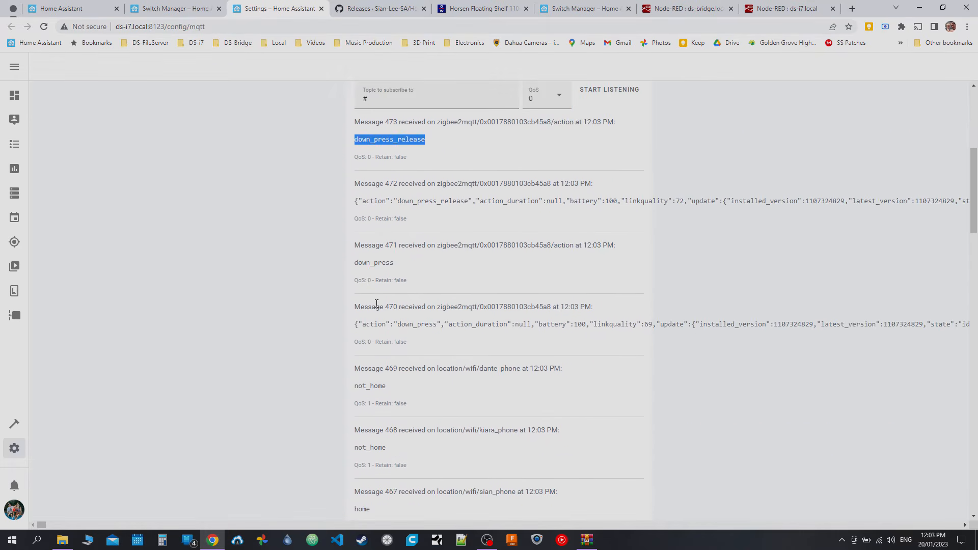
pyautogui.doubleClick(357, 315)
pyautogui.scroll(2, 564, 292)
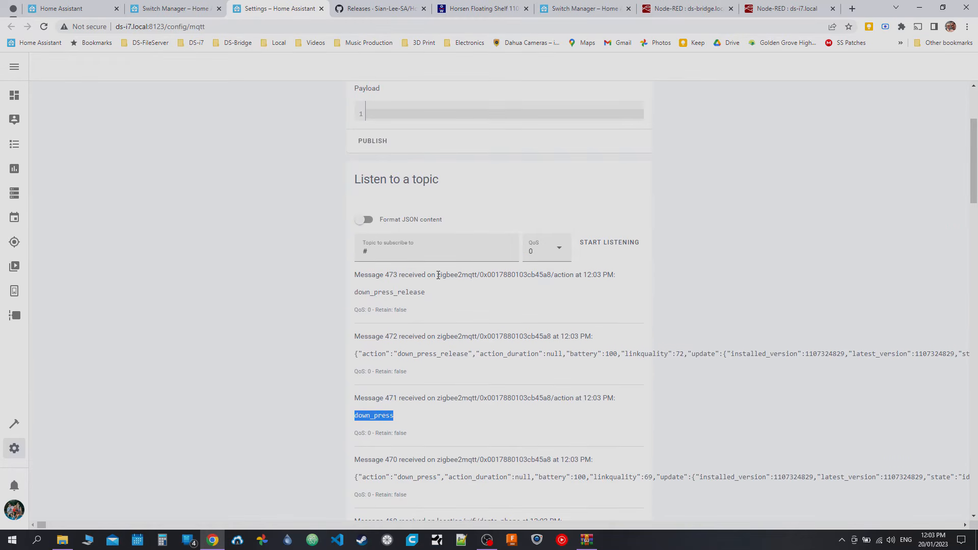
pyautogui.moveTo(438, 275); pyautogui.dragTo(574, 275)
pyautogui.rightClick(556, 276)
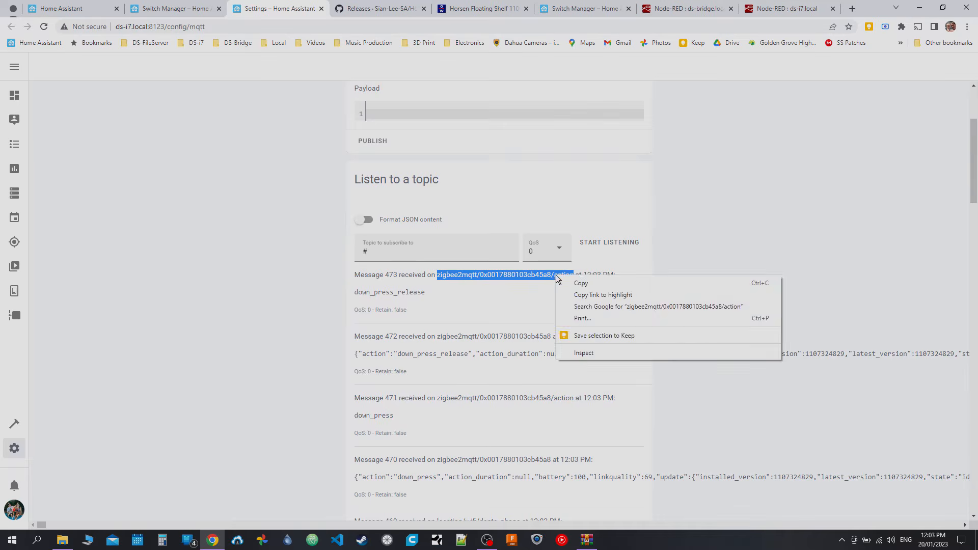
pyautogui.click(580, 283)
# - Back in the Switch Manager's Identifier dialog, replace the MQTT topic with the copied one, set it and save the switch
pyautogui.click(173, 8)
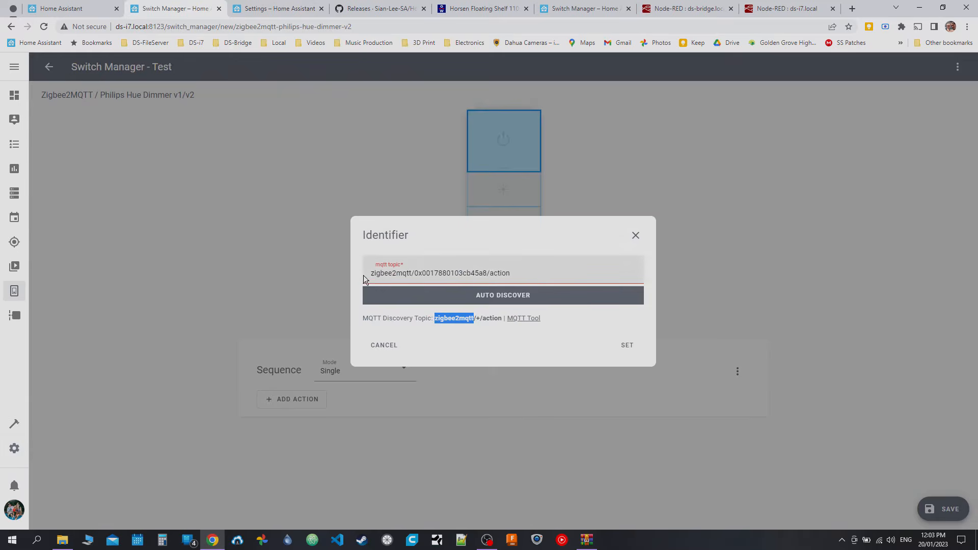
pyautogui.tripleClick(405, 271)
pyautogui.rightClick(405, 271)
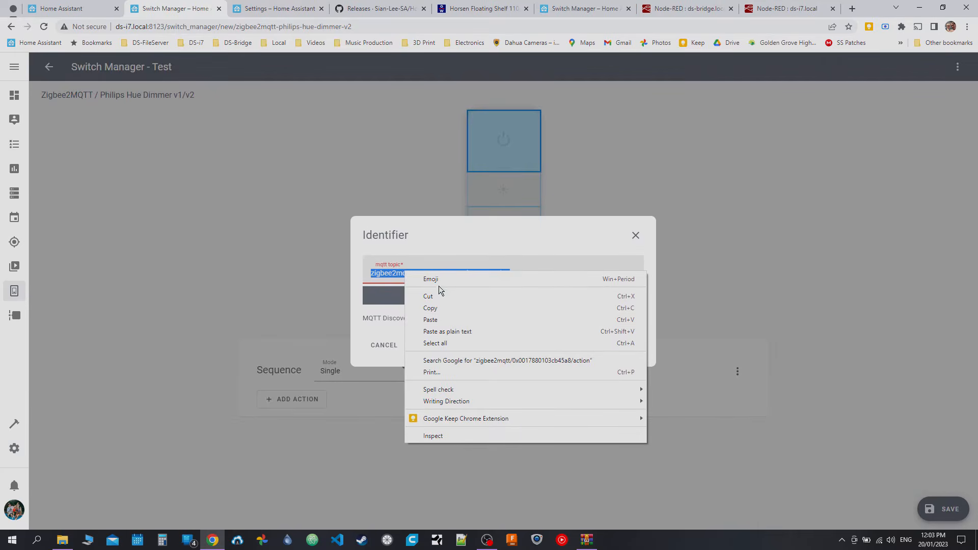
pyautogui.click(451, 318)
pyautogui.click(630, 347)
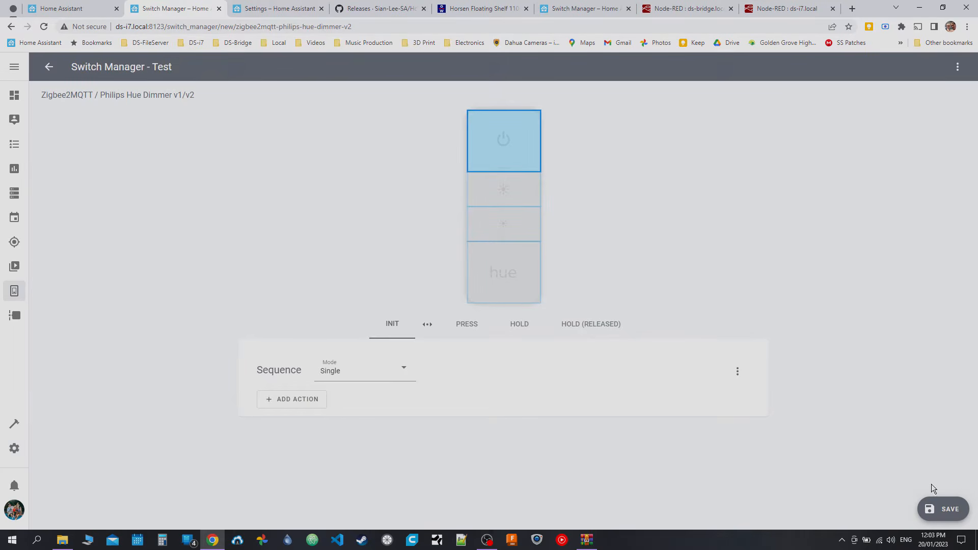
pyautogui.click(948, 509)
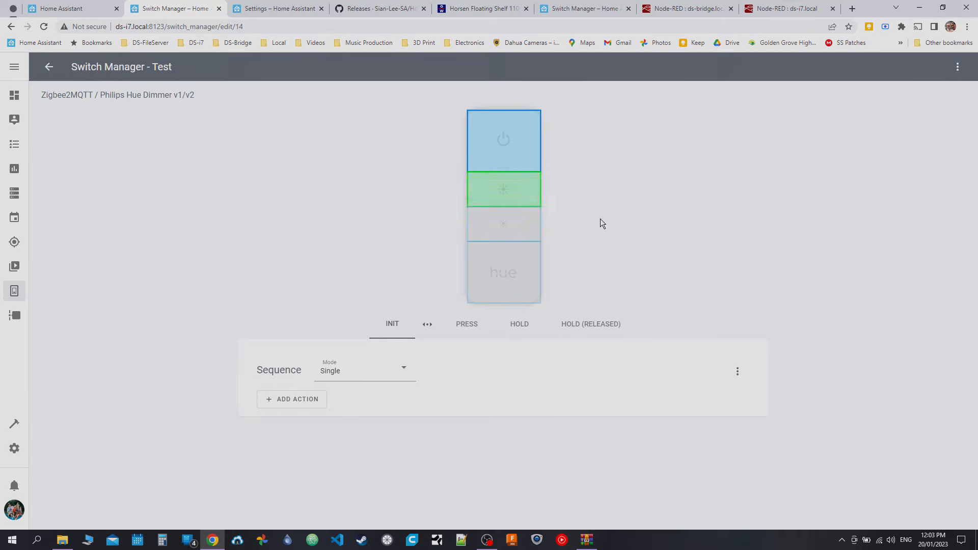
# - Look through the dimmer's power, brightness up, brightness down and hue buttons and the event types available for each
pyautogui.click(490, 195)
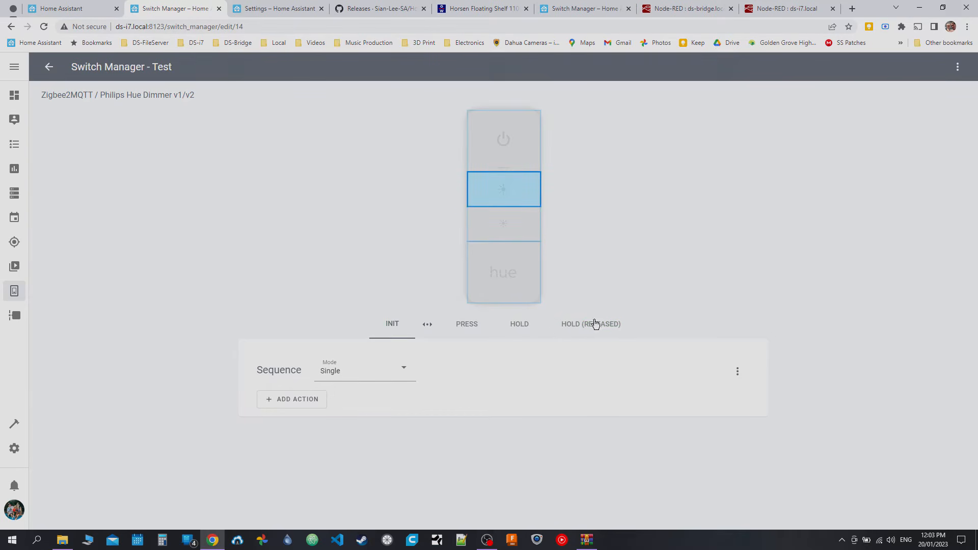
pyautogui.click(502, 232)
pyautogui.click(509, 297)
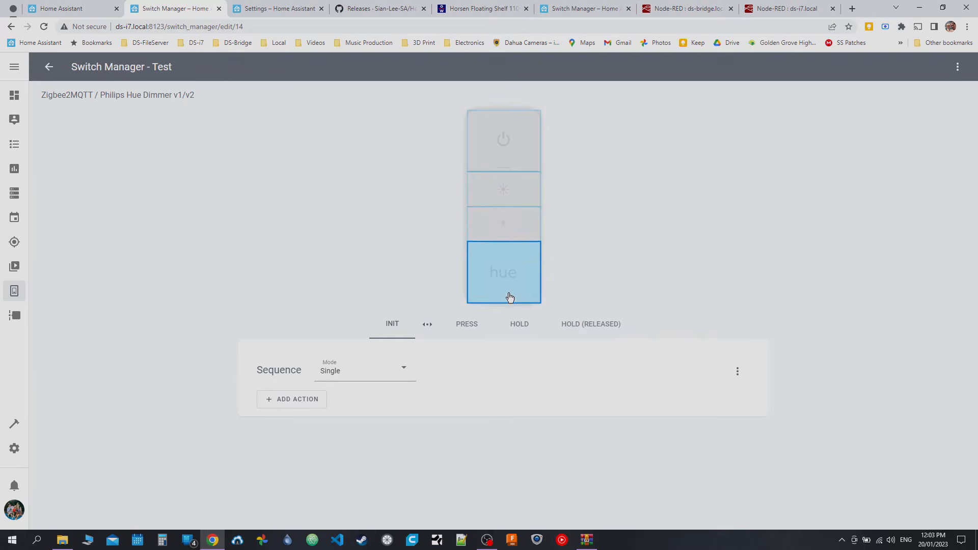
pyautogui.click(504, 224)
pyautogui.click(510, 192)
pyautogui.click(513, 147)
pyautogui.click(509, 197)
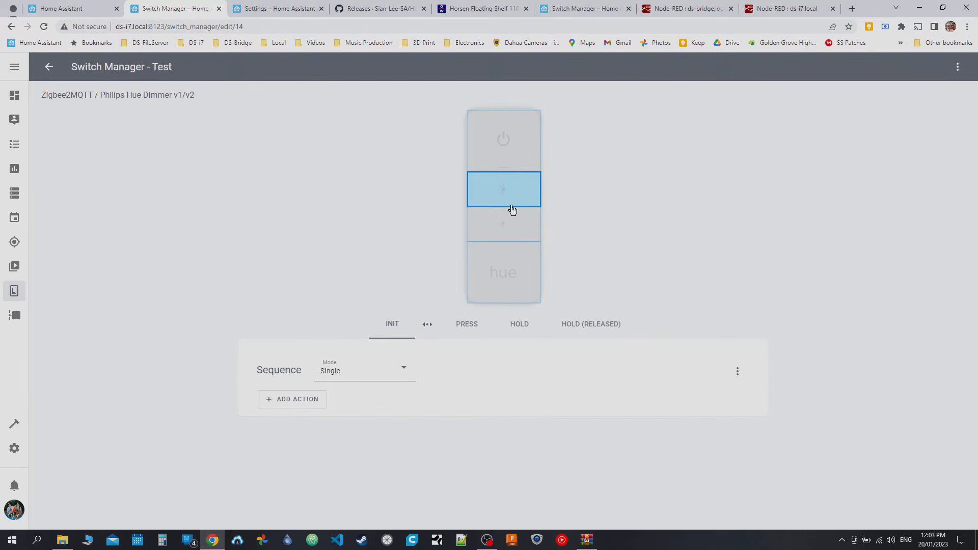
pyautogui.click(506, 246)
pyautogui.click(516, 136)
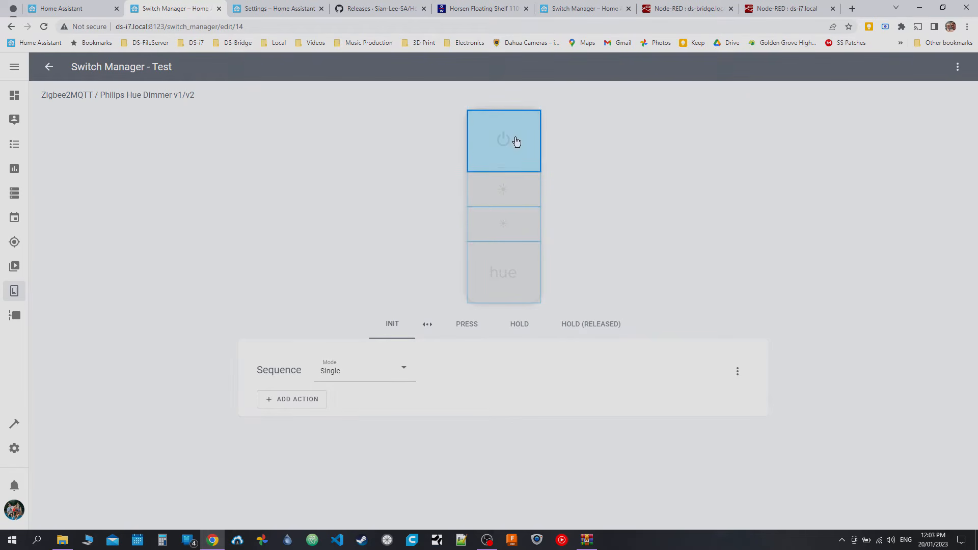
pyautogui.click(504, 197)
pyautogui.click(503, 227)
pyautogui.click(501, 277)
pyautogui.click(504, 186)
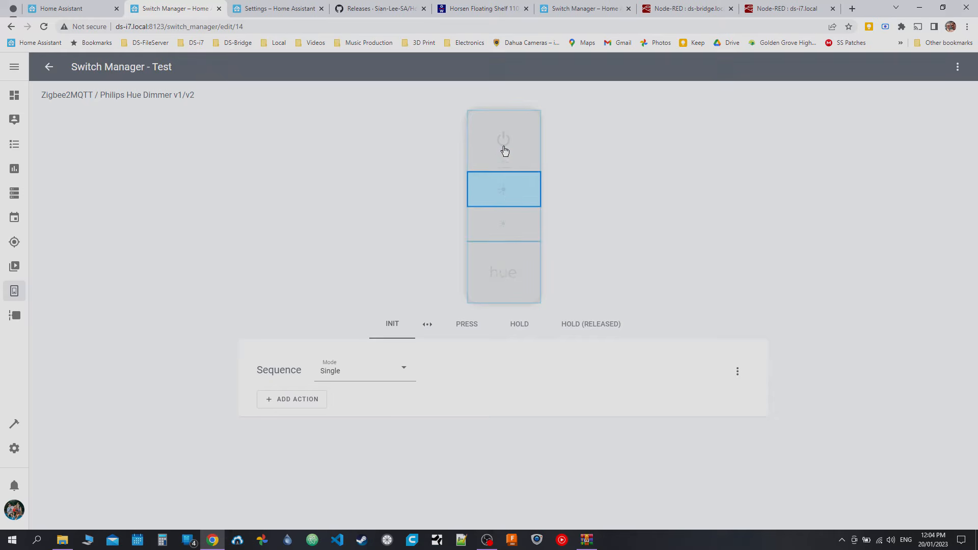
pyautogui.click(504, 151)
pyautogui.click(502, 193)
pyautogui.click(467, 327)
# - Add a Call service action with the service Light: Toggle to the power button's Press event
pyautogui.click(498, 125)
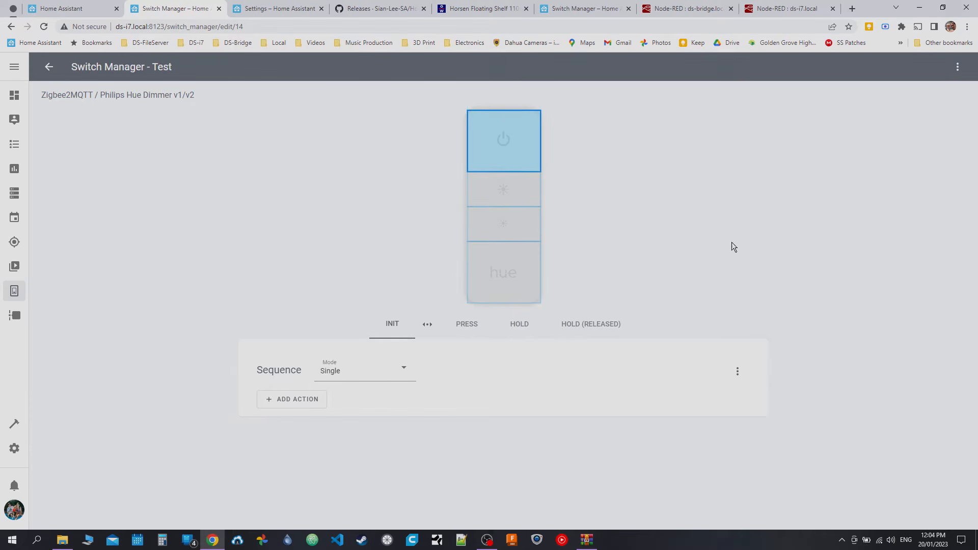
pyautogui.click(475, 331)
pyautogui.click(290, 400)
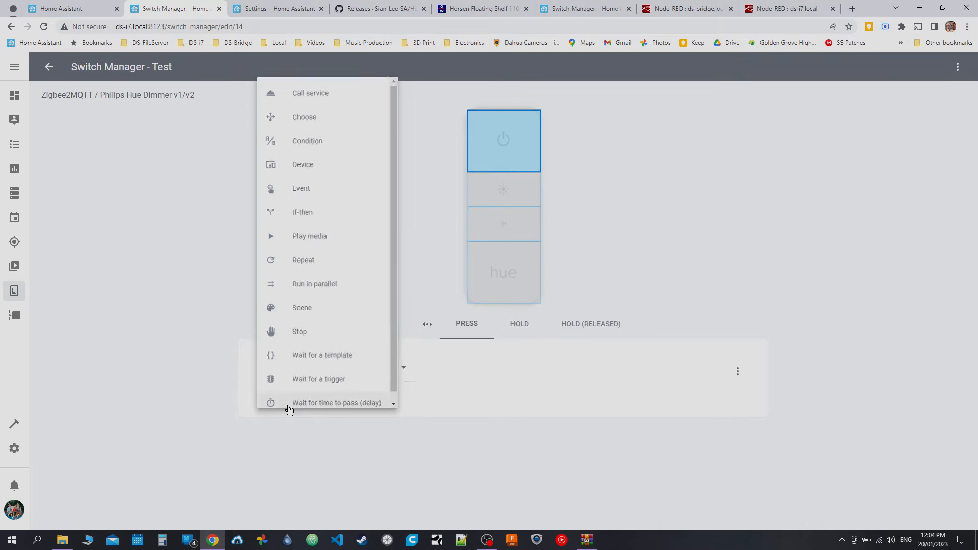
pyautogui.click(319, 96)
pyautogui.click(395, 440)
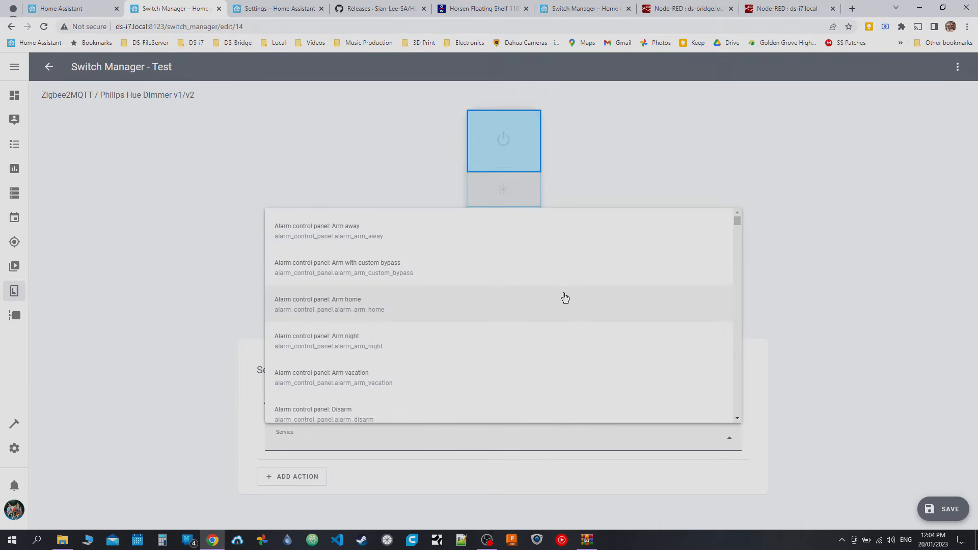
pyautogui.write('light.t')
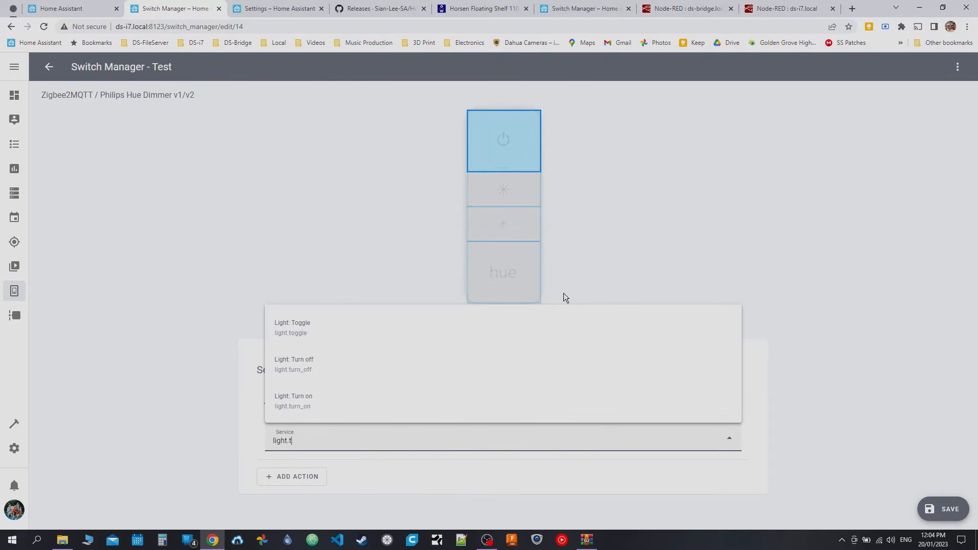
pyautogui.click(412, 326)
# - Target the Kitchen Main light entity with the toggle action and save the switch
pyautogui.scroll(-2, 647, 427)
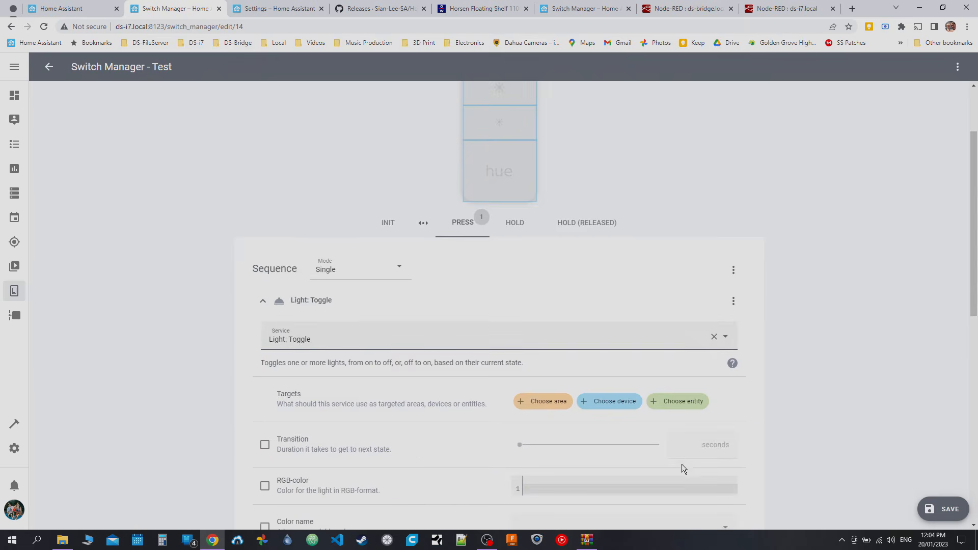
pyautogui.click(683, 401)
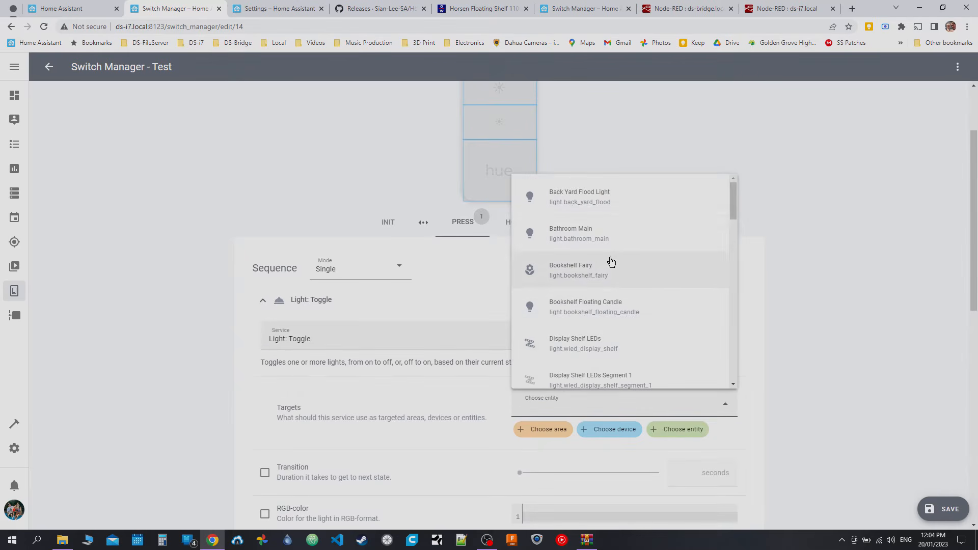
pyautogui.scroll(-2, 604, 270)
pyautogui.scroll(-8, 601, 276)
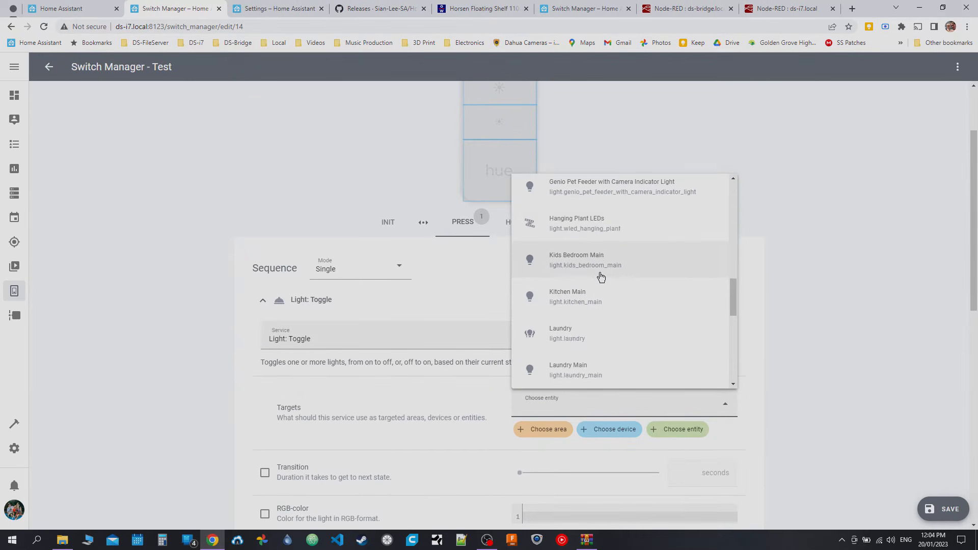
pyautogui.click(580, 301)
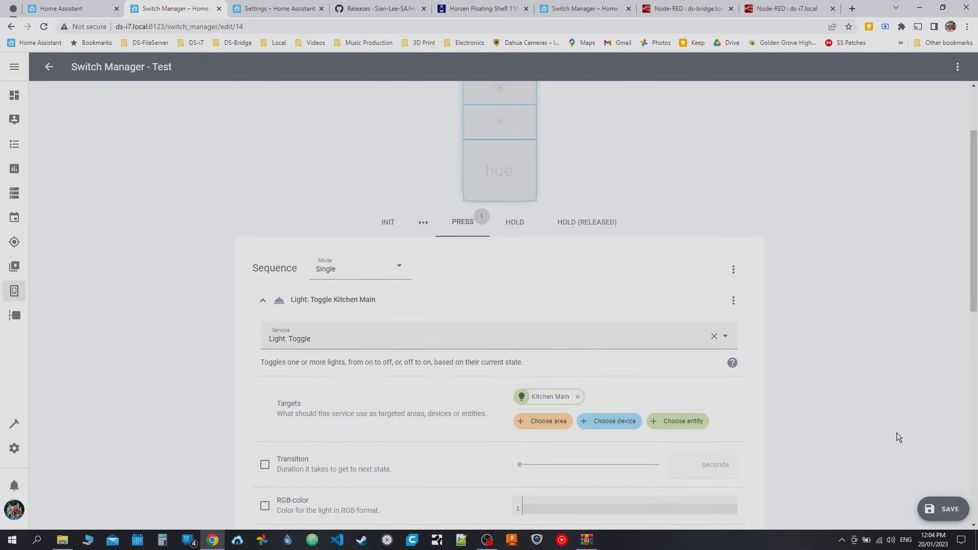
pyautogui.click(933, 516)
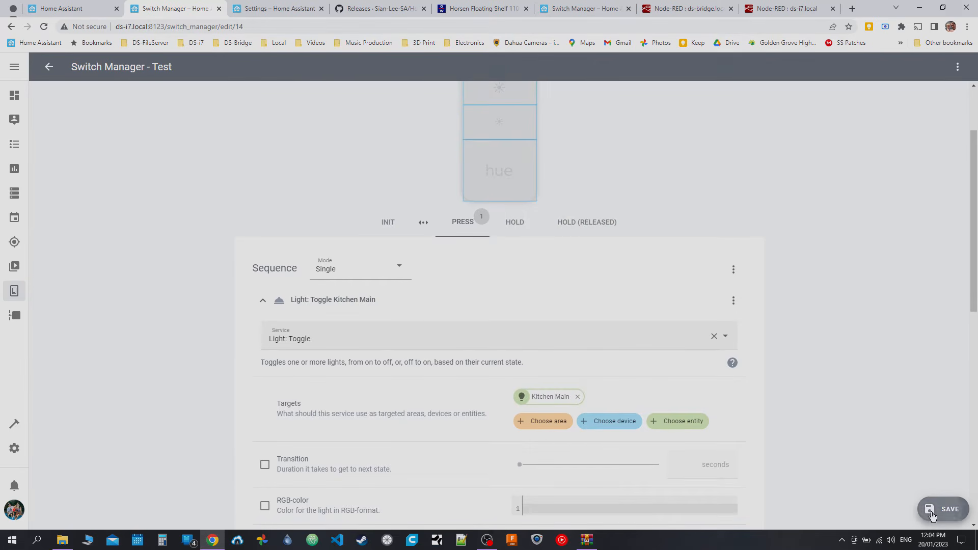
# - Check the kitchen light on the Home Assistant floorplan dashboard, and return to the Test switch
pyautogui.scroll(2, 267, 219)
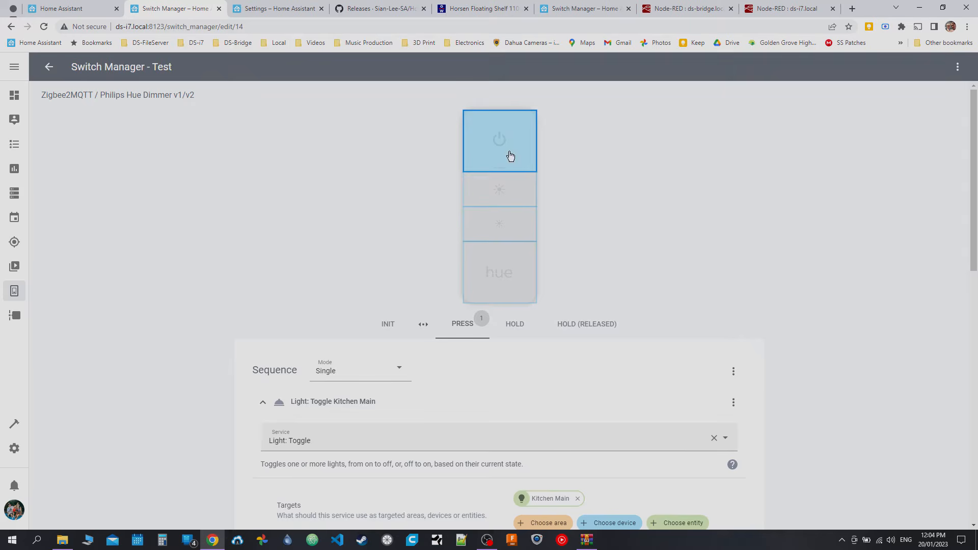
pyautogui.click(70, 7)
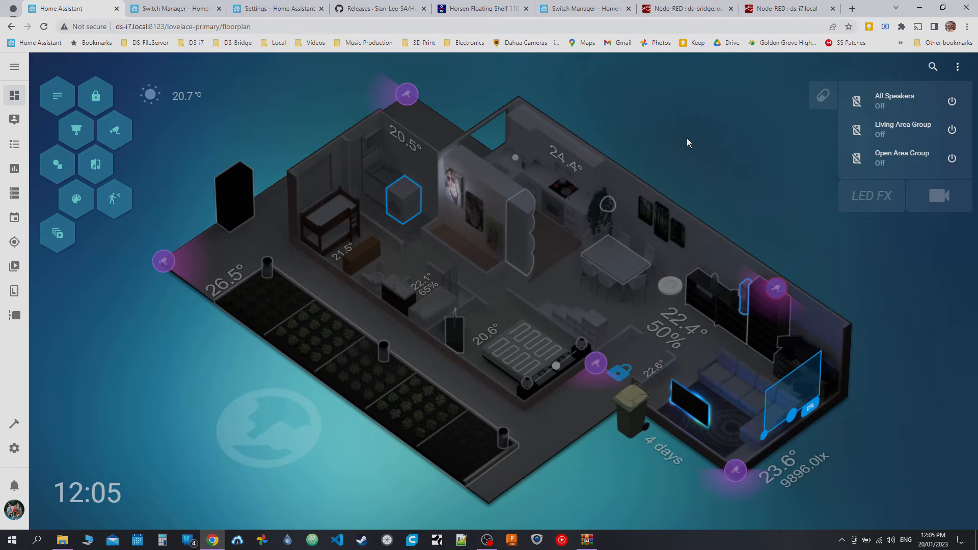
pyautogui.click(170, 8)
# - Review the optional settings of the Light: Toggle action and the power button's Hold and Hold (Released) sequences
pyautogui.scroll(-7, 264, 253)
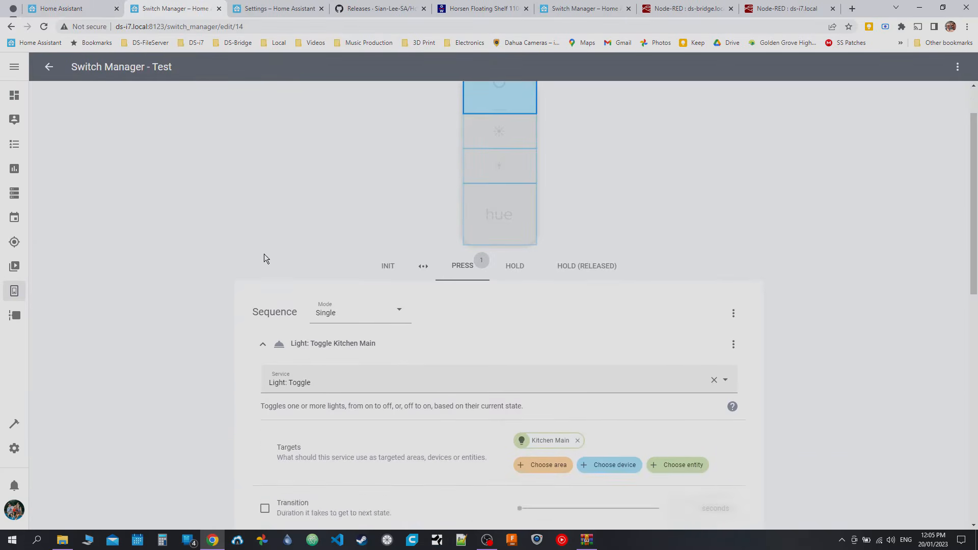
pyautogui.scroll(-4, 170, 250)
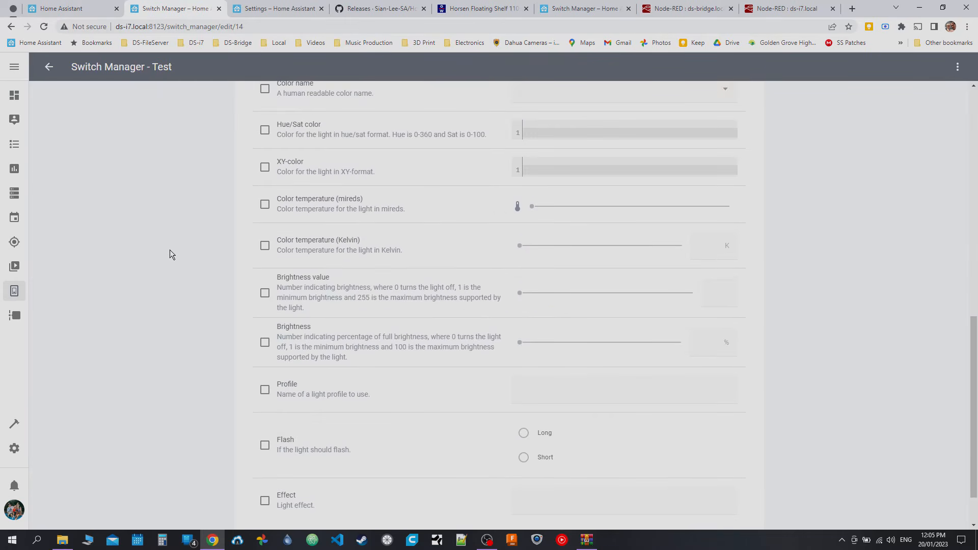
pyautogui.scroll(11, 170, 251)
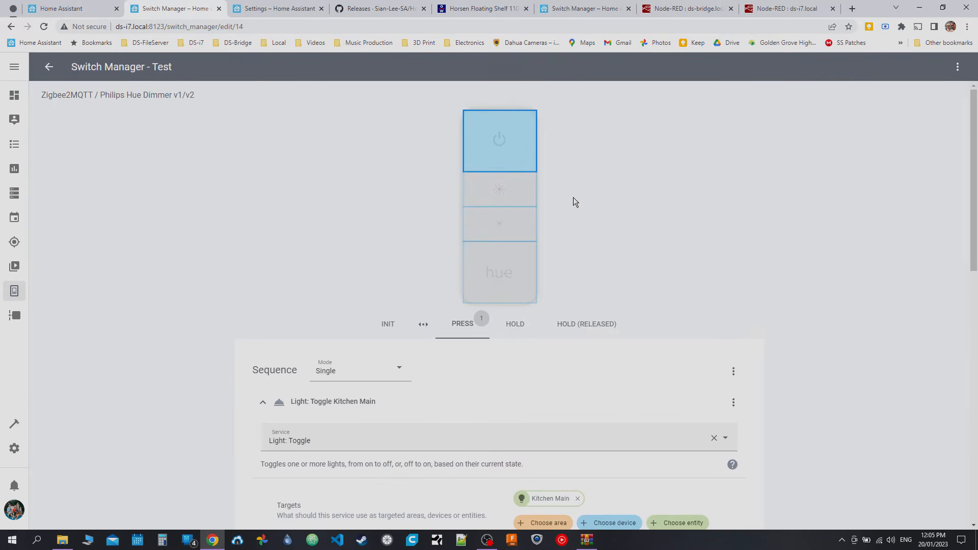
pyautogui.click(510, 327)
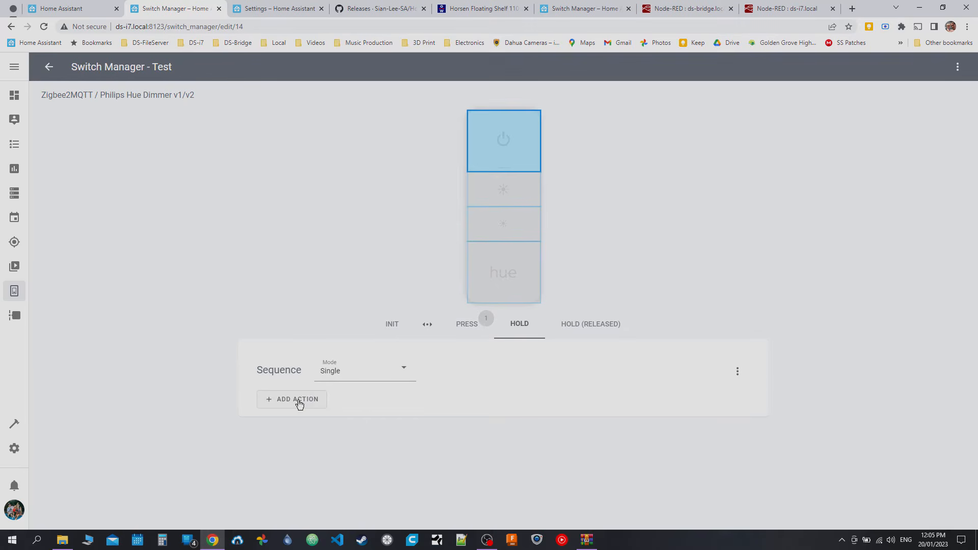
pyautogui.click(599, 327)
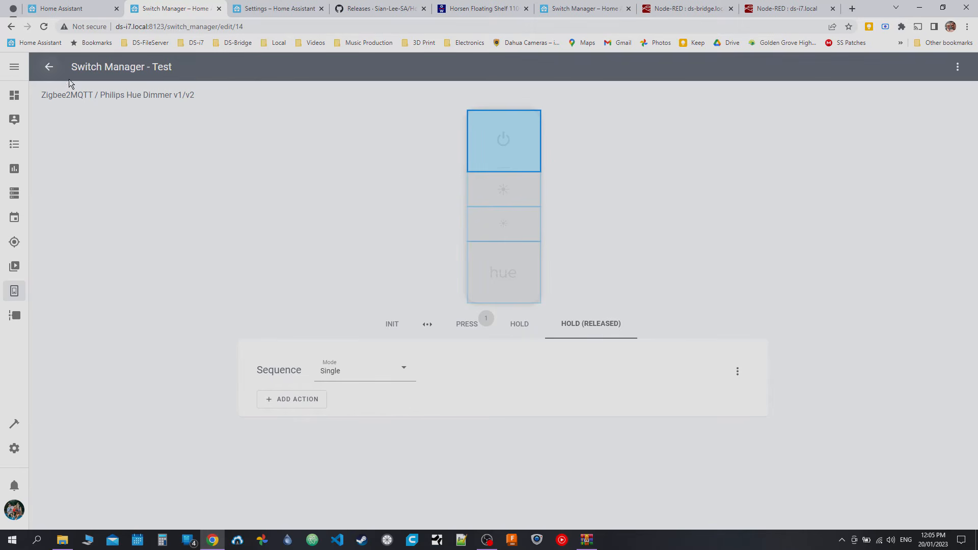
# - Reopen the switch's Identifier dialog, examine its Switch ID and close the dialog
pyautogui.click(958, 66)
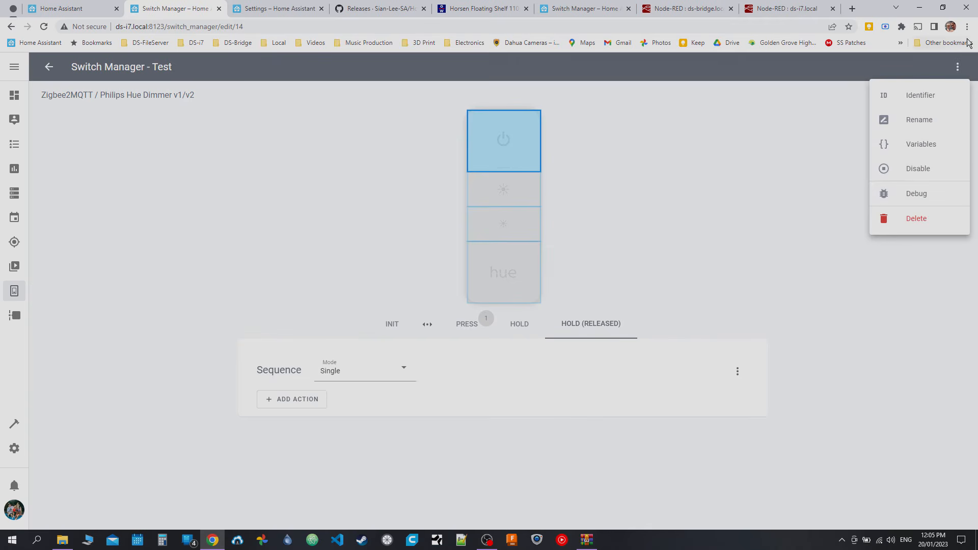
pyautogui.click(927, 101)
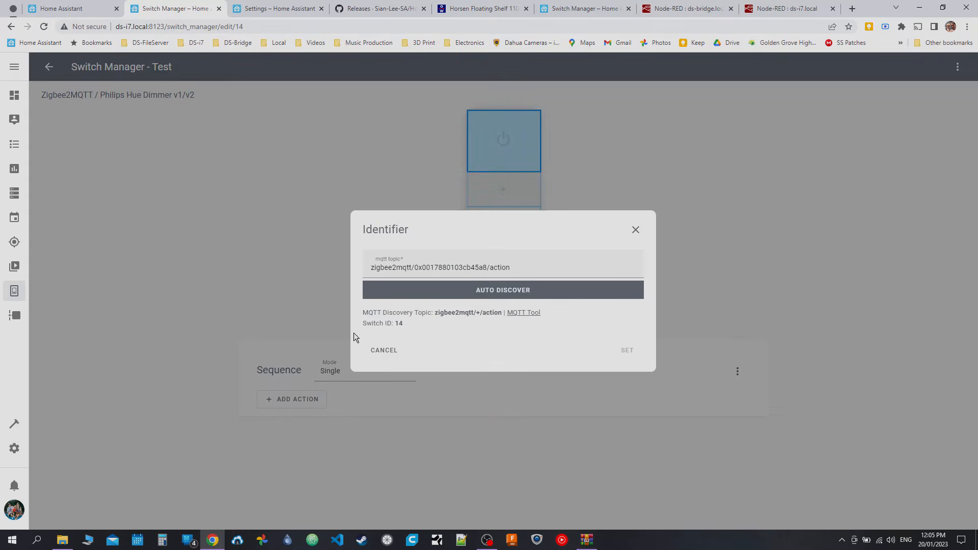
pyautogui.moveTo(366, 324); pyautogui.dragTo(430, 323)
pyautogui.click(635, 233)
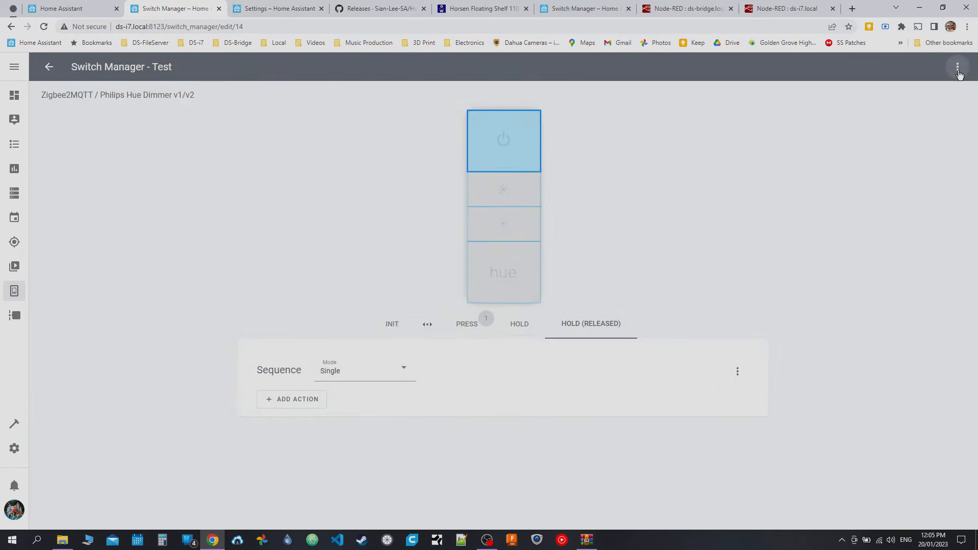
# - View the switch's Rename and Variables dialogs and leave both without making changes
pyautogui.click(958, 66)
pyautogui.click(919, 119)
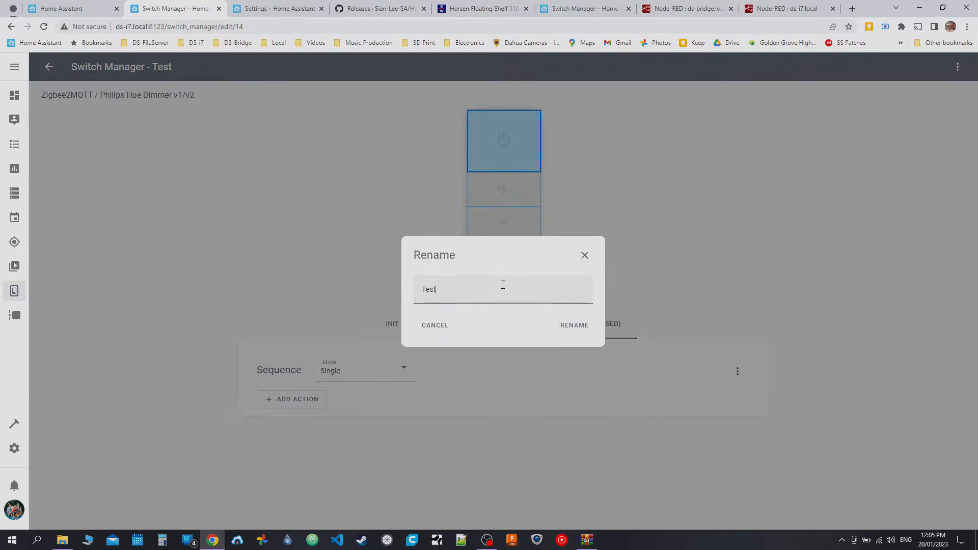
pyautogui.click(433, 324)
pyautogui.click(957, 67)
pyautogui.click(916, 148)
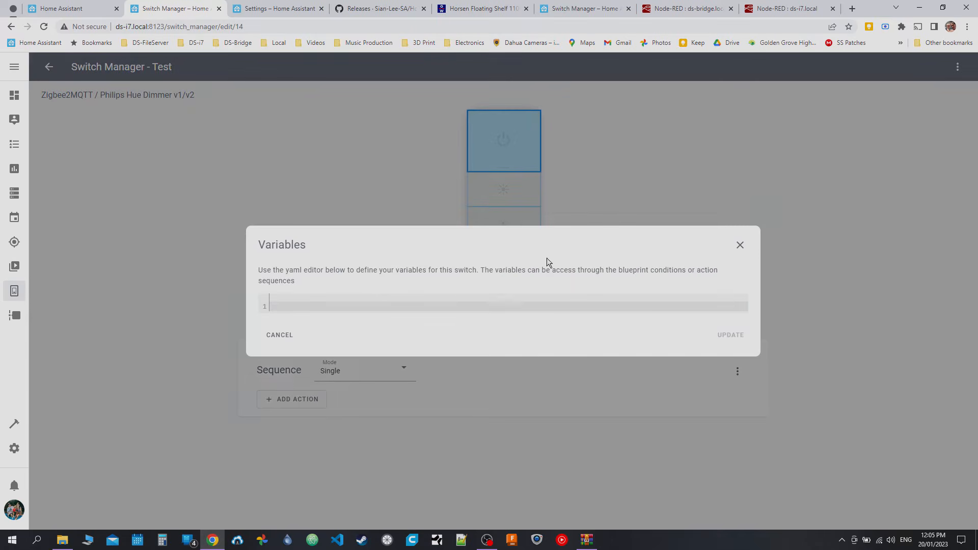
pyautogui.click(291, 305)
pyautogui.click(739, 249)
# - Add a service call to the power button's Hold (Released) sequence using Switch Manager: Set Switch Variables
pyautogui.click(291, 400)
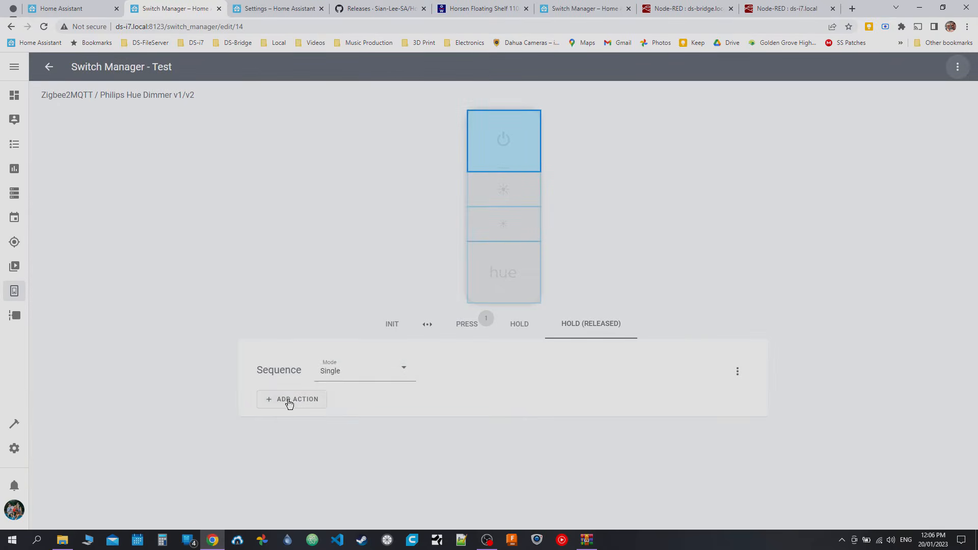
pyautogui.click(326, 85)
pyautogui.click(321, 439)
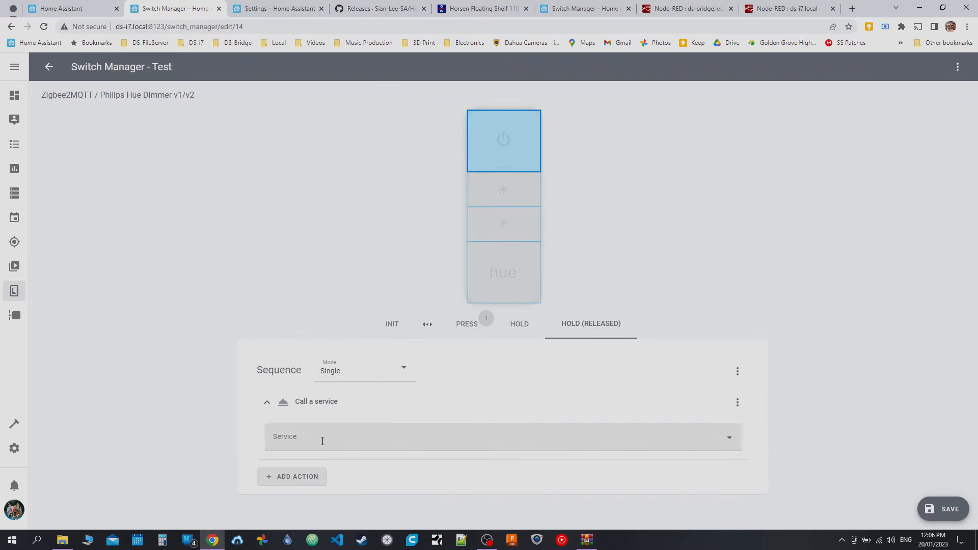
pyautogui.write('switchj')
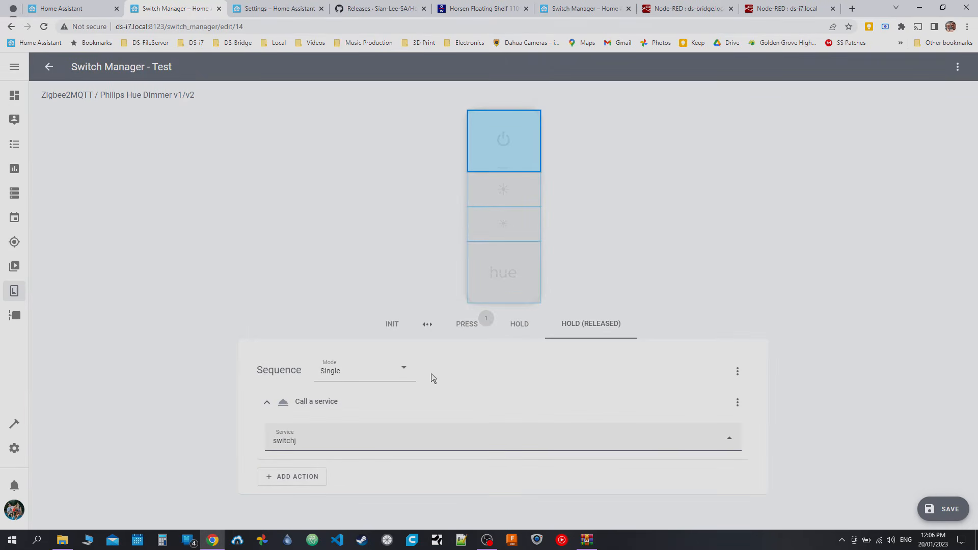
pyautogui.press('BackSpace')
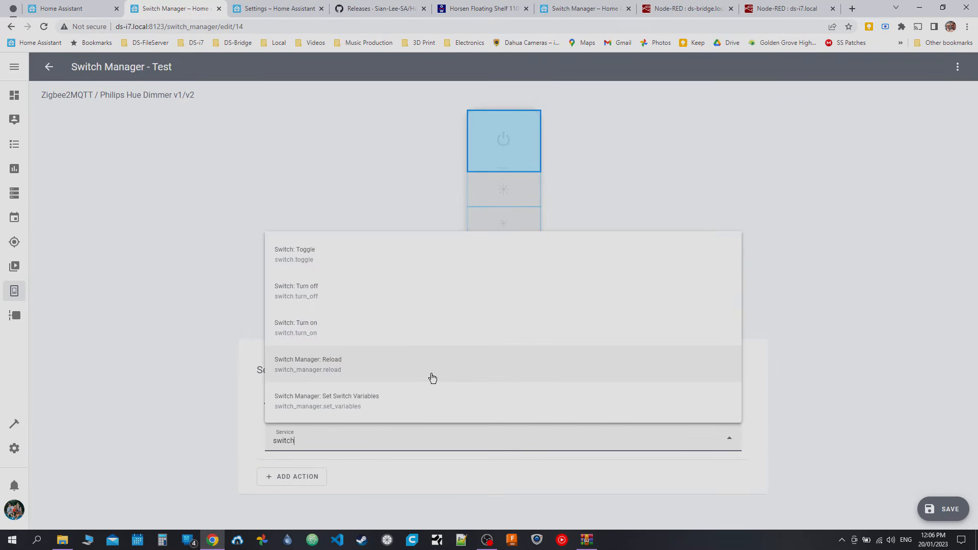
pyautogui.click(380, 405)
pyautogui.scroll(-2, 471, 415)
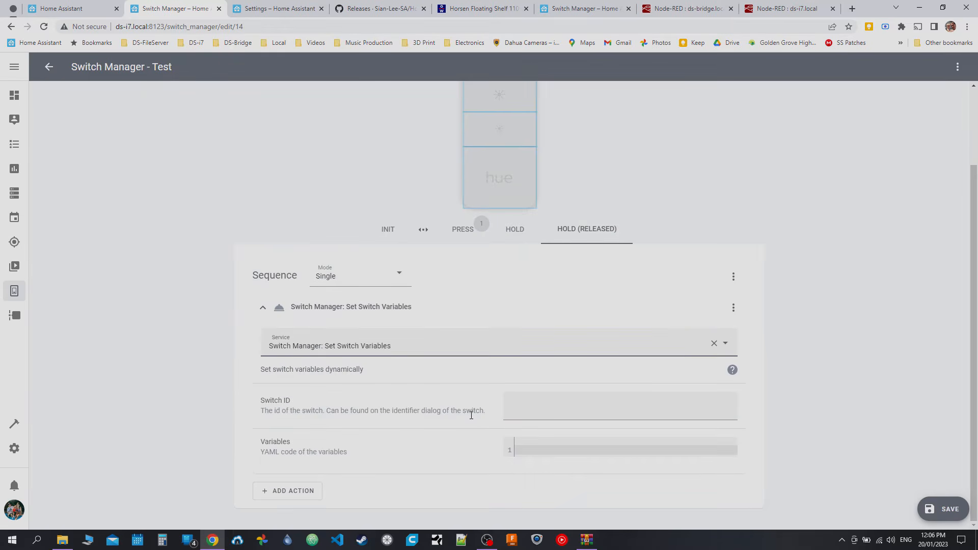
# - Define the variable test: 1 for the service call and set its switch_id to "{{ data.switch_id }}"
pyautogui.click(535, 405)
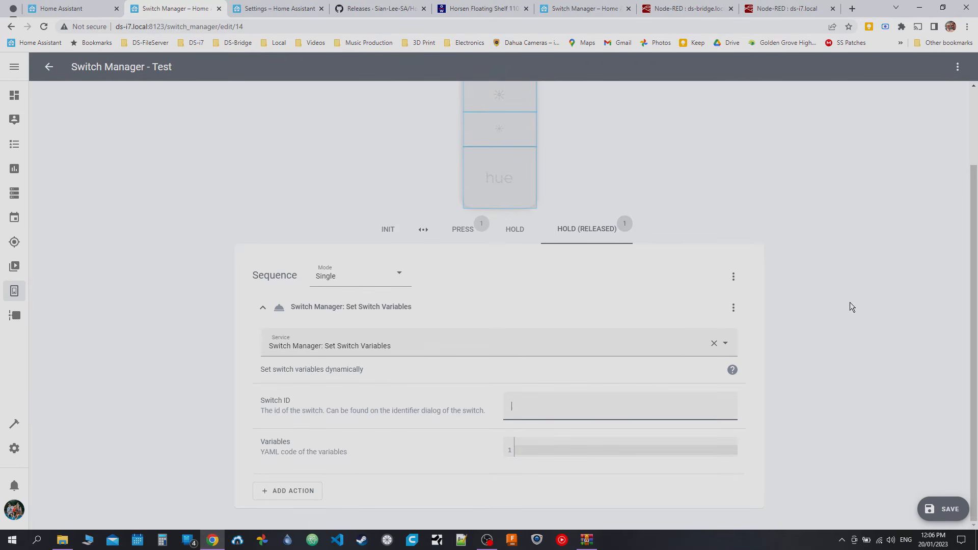
pyautogui.click(647, 449)
pyautogui.write('test: 1')
pyautogui.click(574, 416)
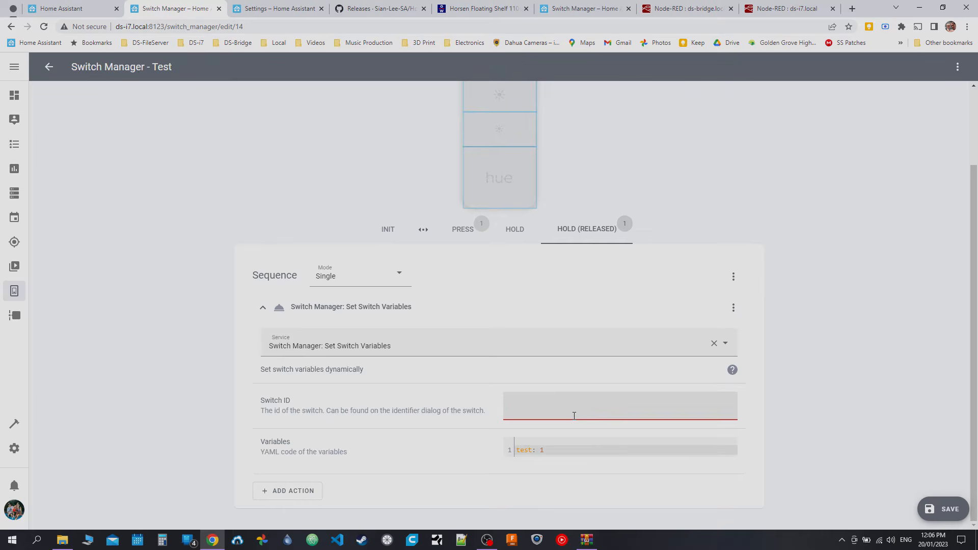
pyautogui.write('{{')
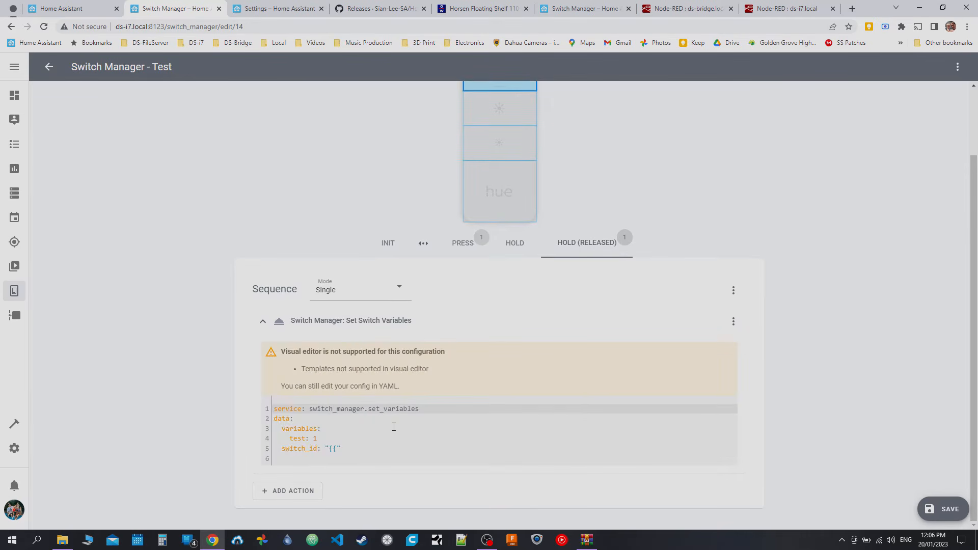
pyautogui.click(338, 448)
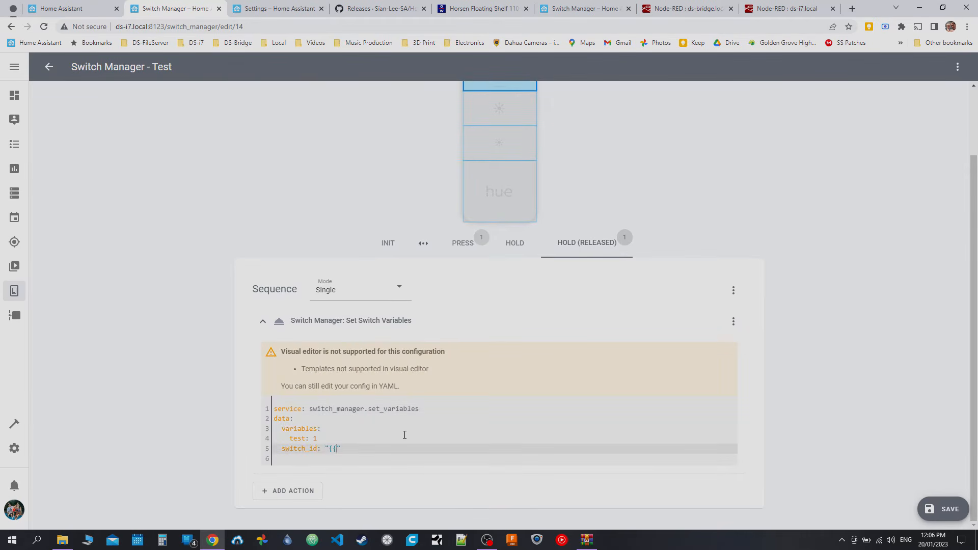
pyautogui.write('data.switch_id }}')
# - View the Hold (Released) sequence as YAML, return to the visual editor with the action expanded, and save the switch
pyautogui.click(733, 293)
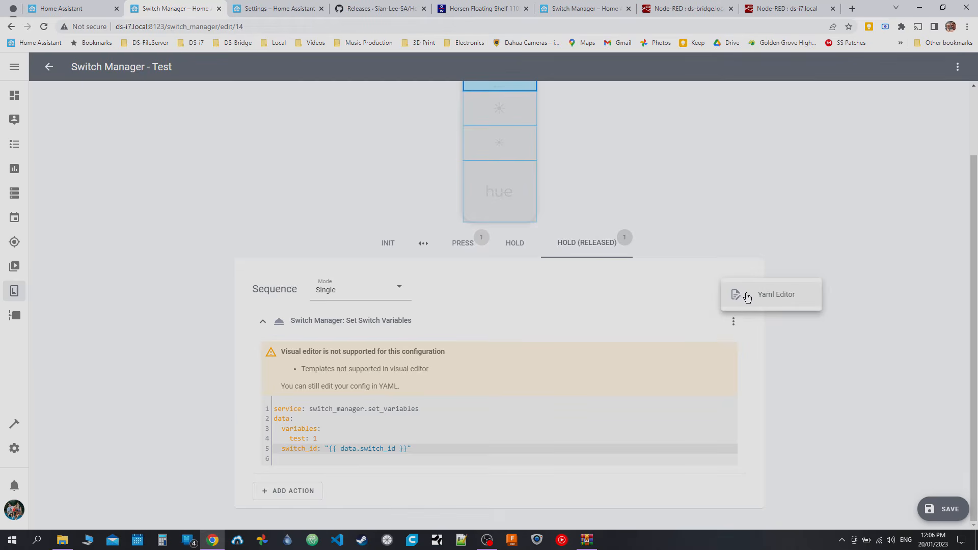
pyautogui.click(747, 297)
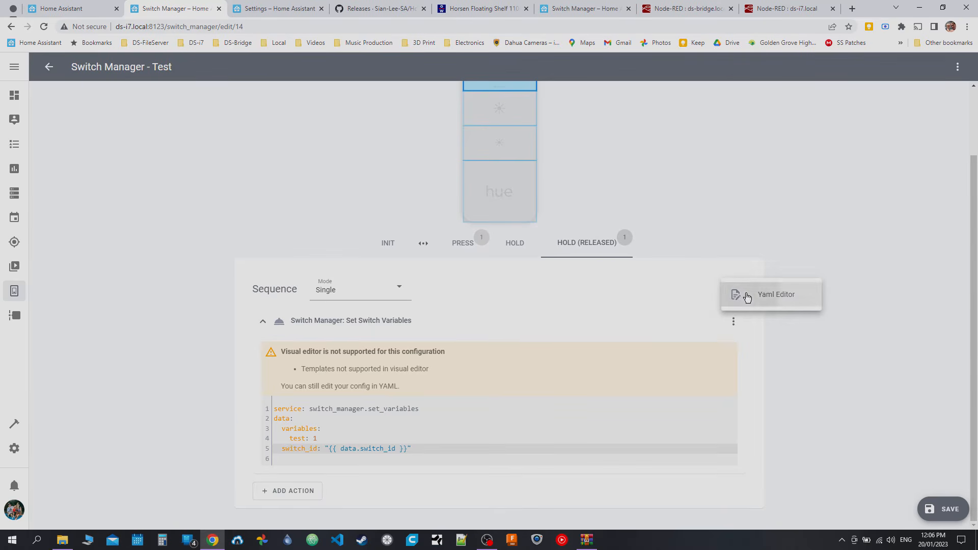
pyautogui.click(732, 372)
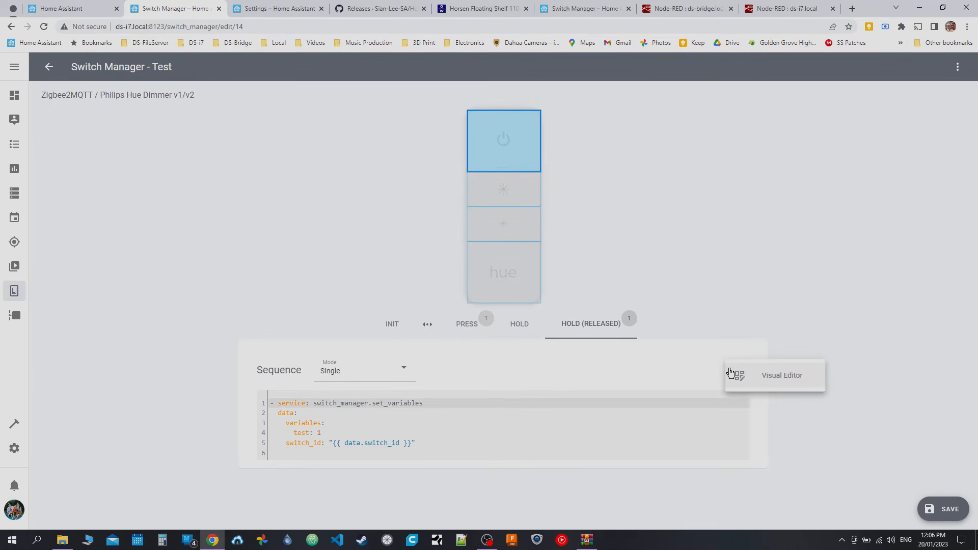
pyautogui.click(762, 383)
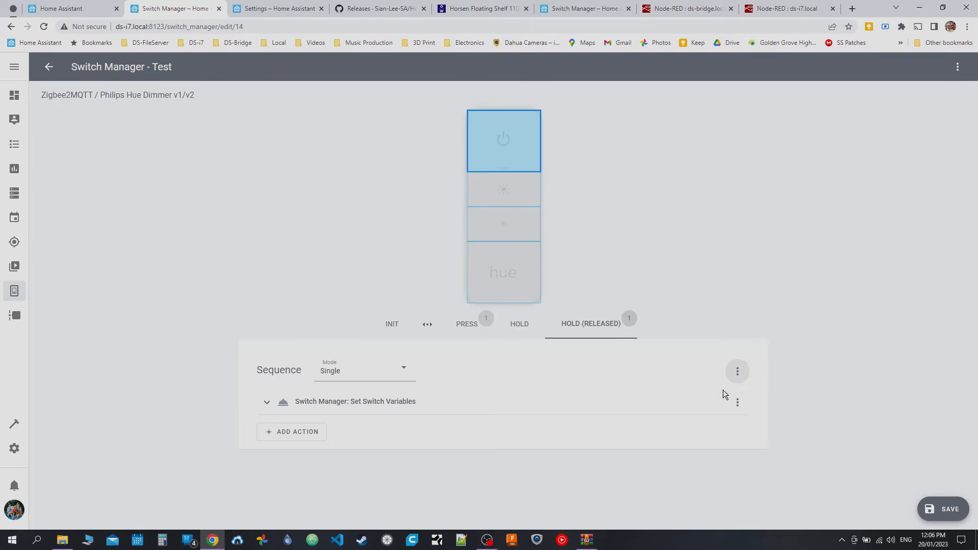
pyautogui.click(678, 407)
pyautogui.scroll(-2, 632, 461)
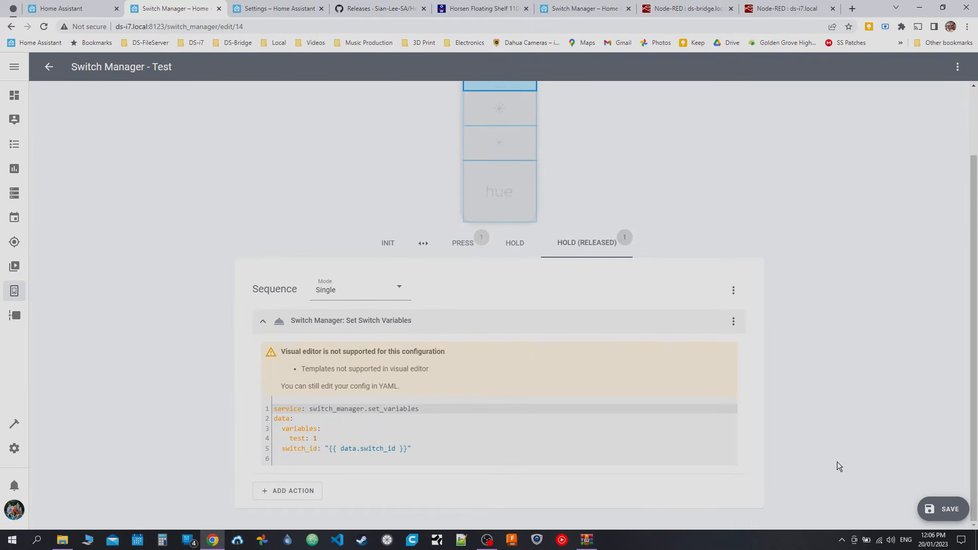
pyautogui.click(933, 510)
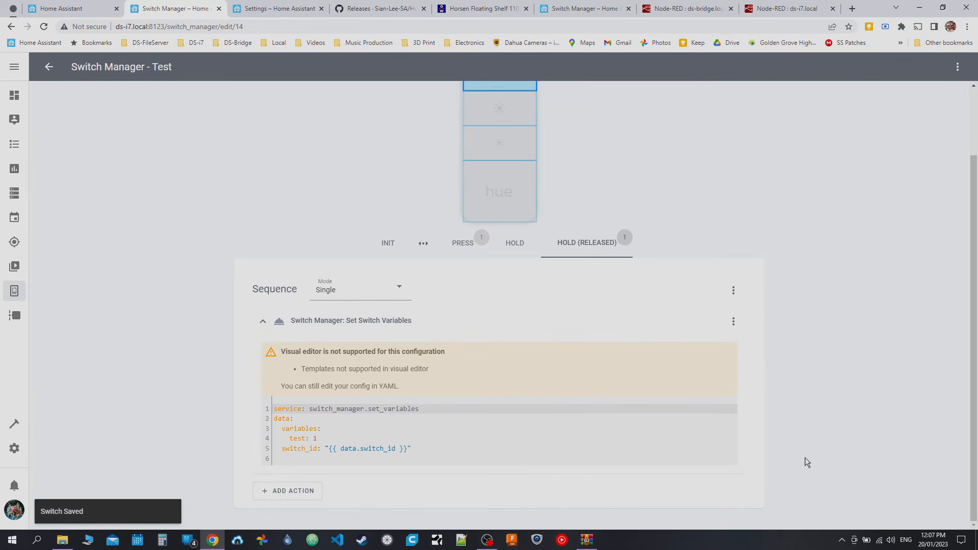
# - Look over the saved Hold (Released) sequence and check the switch's Variables dialog, closing it without changes
pyautogui.scroll(2, 560, 237)
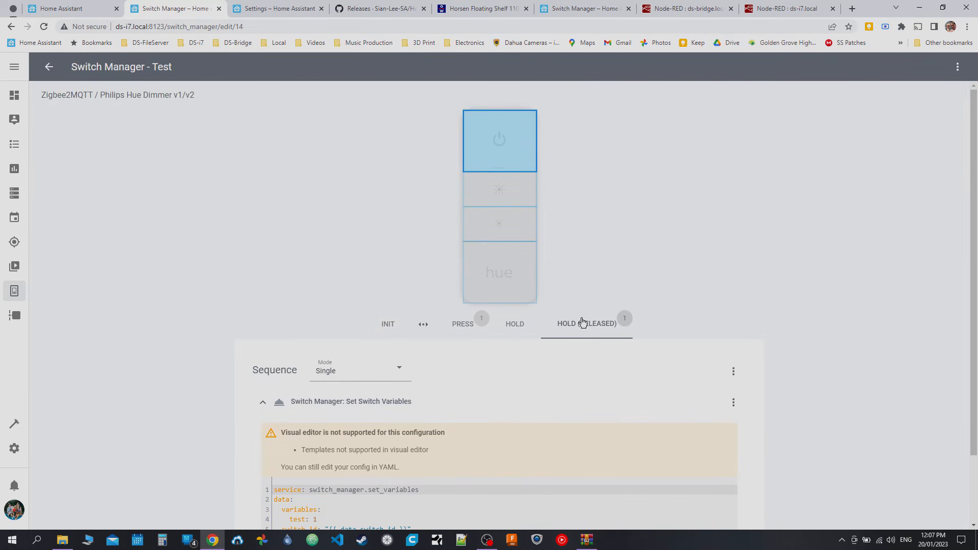
pyautogui.scroll(-2, 699, 278)
pyautogui.scroll(2, 790, 318)
pyautogui.scroll(-1, 667, 262)
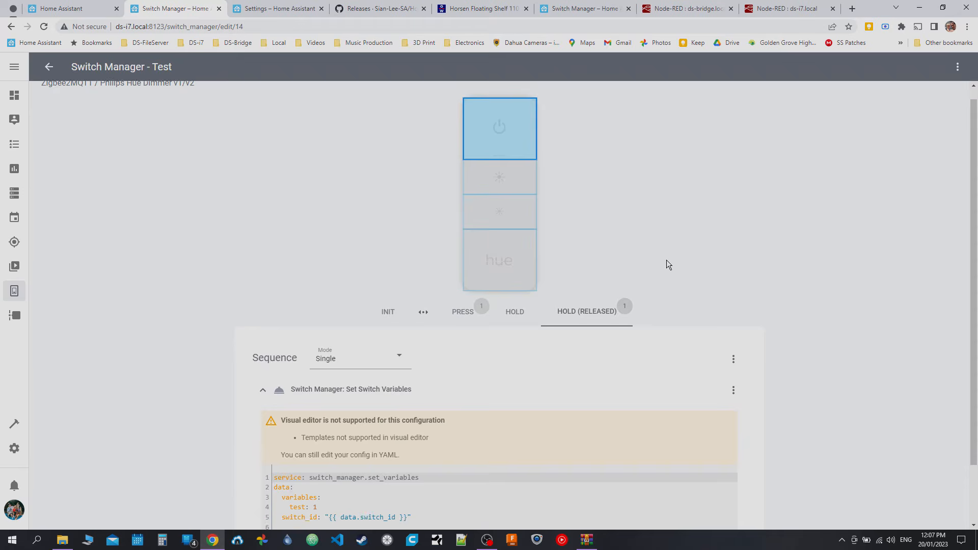
pyautogui.scroll(-1, 668, 265)
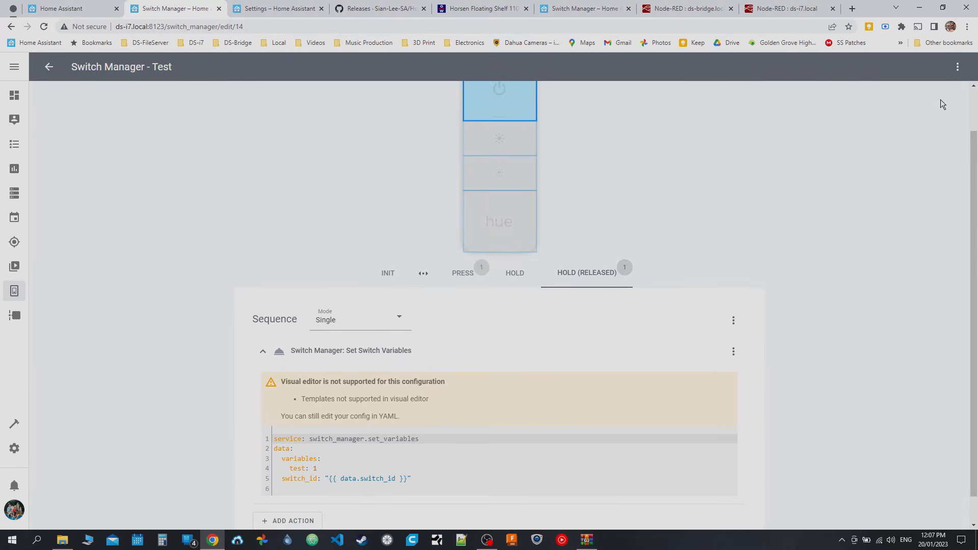
pyautogui.click(957, 66)
pyautogui.click(912, 150)
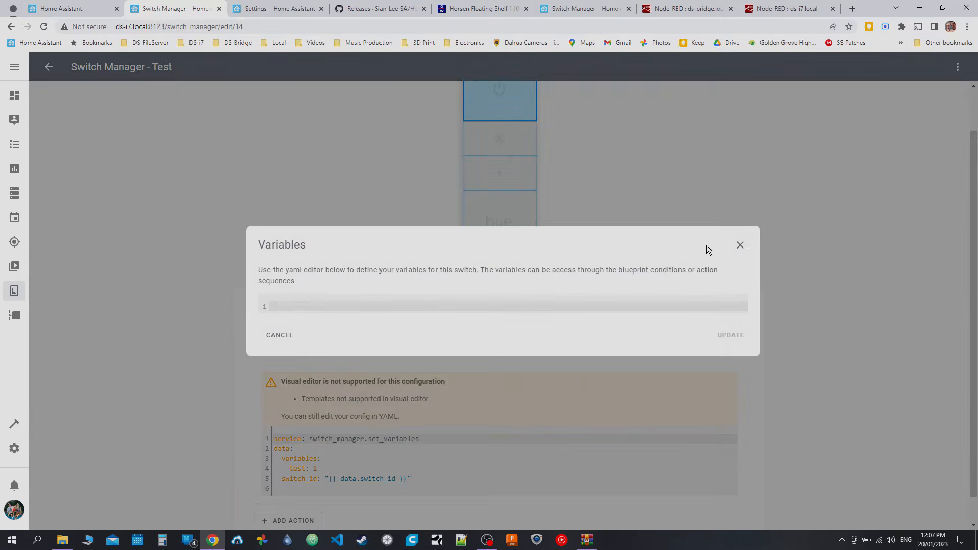
pyautogui.click(740, 245)
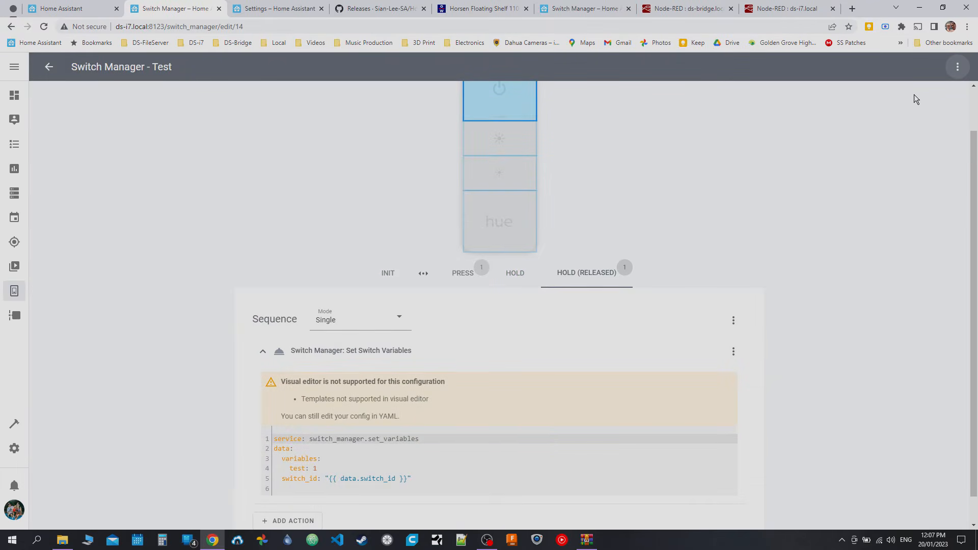
pyautogui.click(958, 67)
pyautogui.click(919, 151)
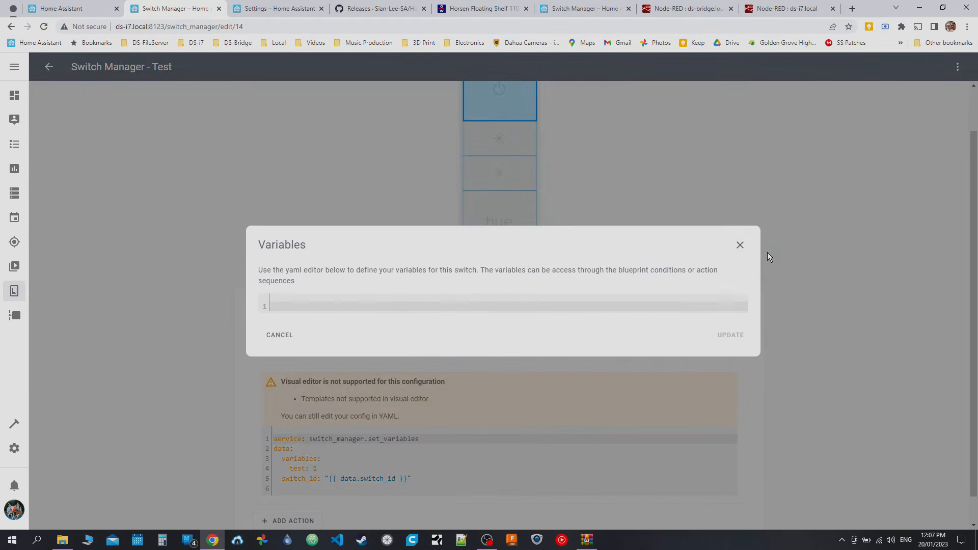
pyautogui.click(743, 249)
# - Reload the switch page, examine the variables stored for the switch, and close the Variables dialog without changes
pyautogui.click(44, 27)
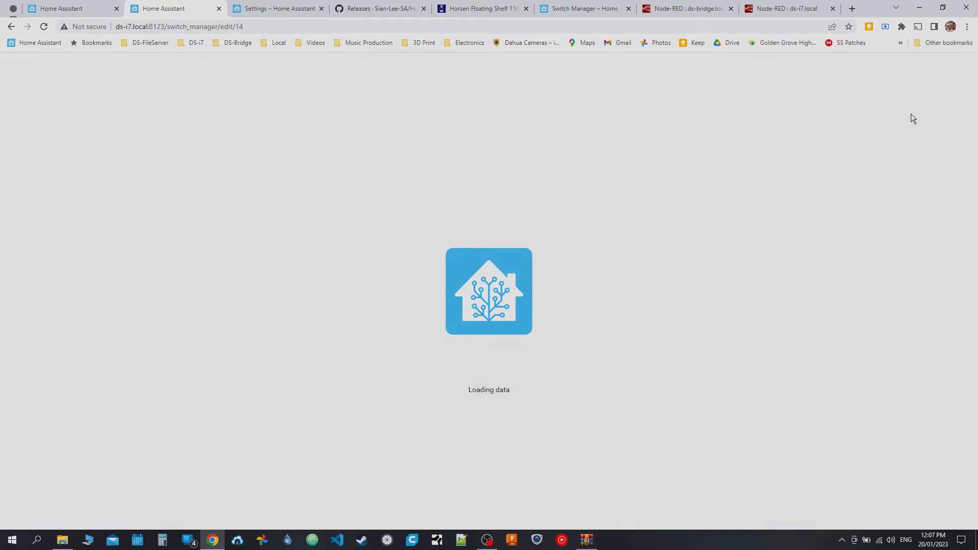
pyautogui.click(957, 67)
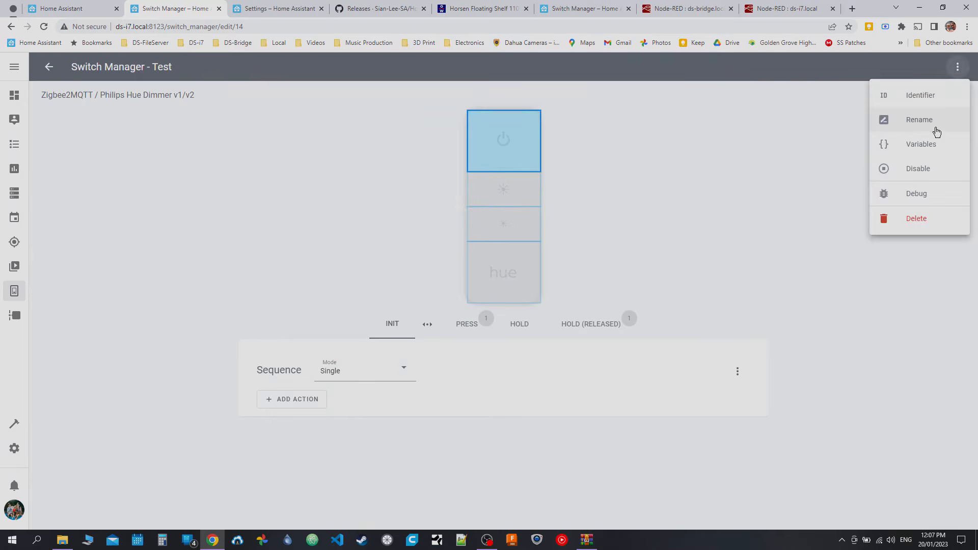
pyautogui.click(920, 144)
pyautogui.click(410, 306)
pyautogui.hotkey('ctrl', 'a')
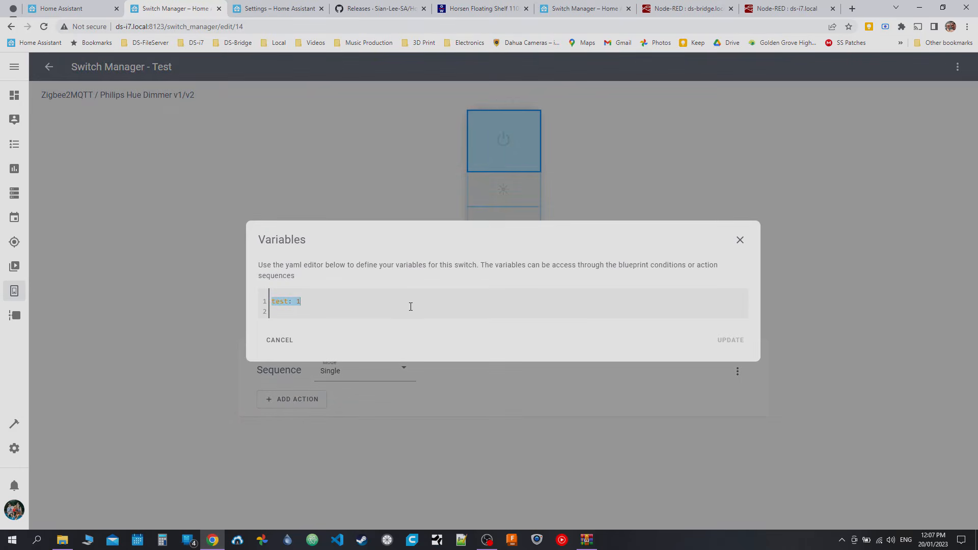
pyautogui.click(738, 239)
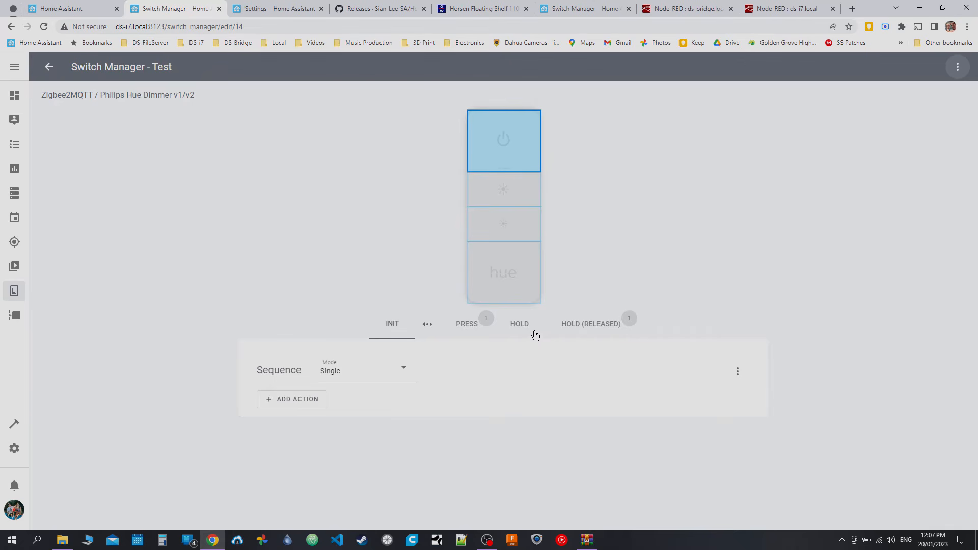
# - Add a Template condition to the Hold (Released) sequence with the value template {{ data.variables.test == 1 }}
pyautogui.click(604, 326)
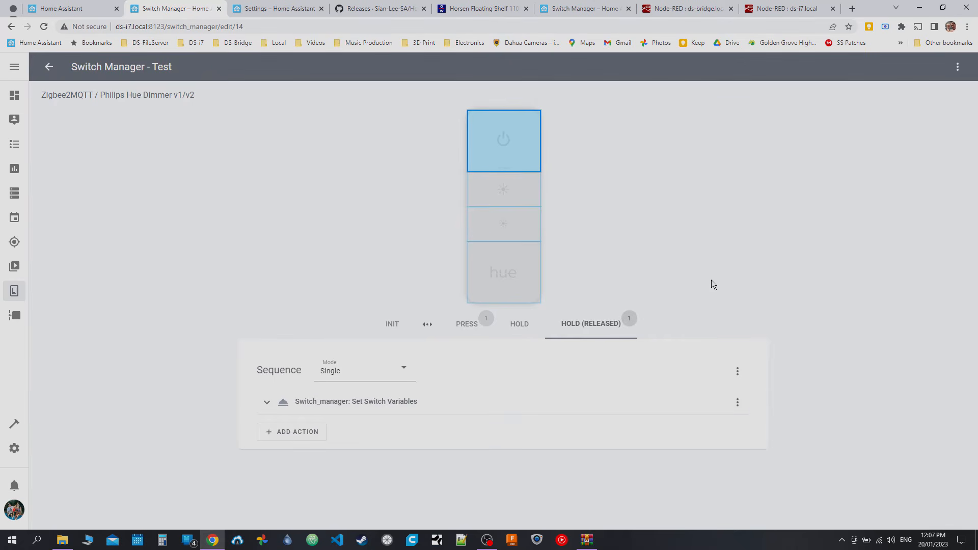
pyautogui.click(284, 438)
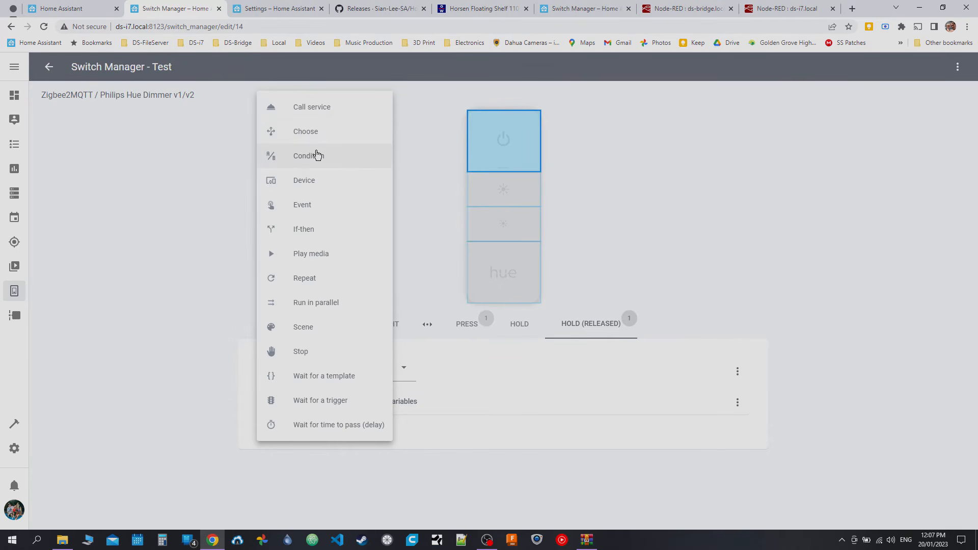
pyautogui.click(301, 155)
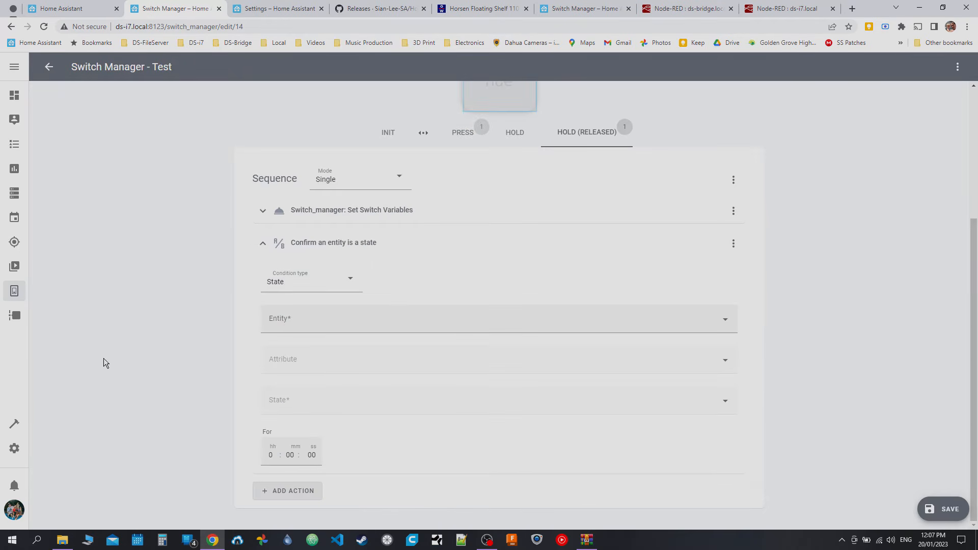
pyautogui.click(275, 492)
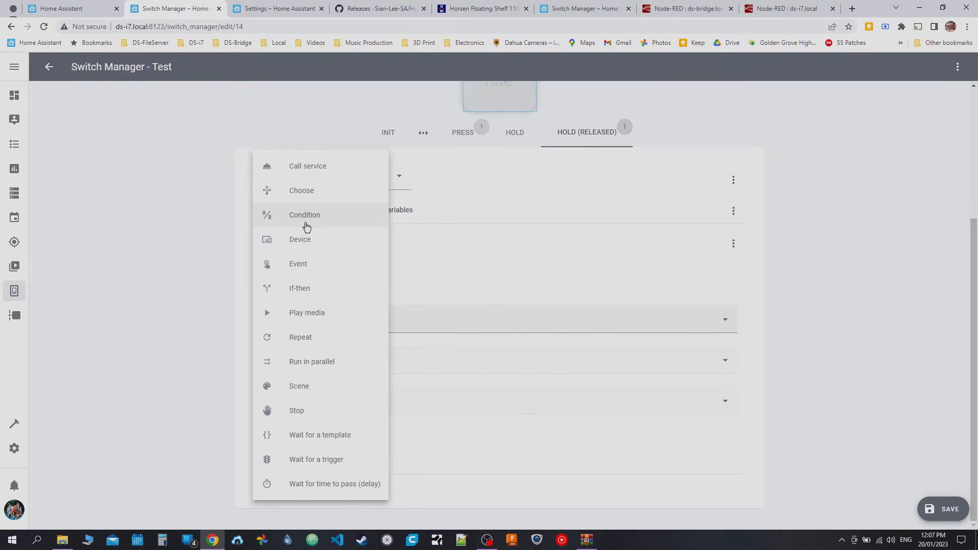
pyautogui.click(199, 234)
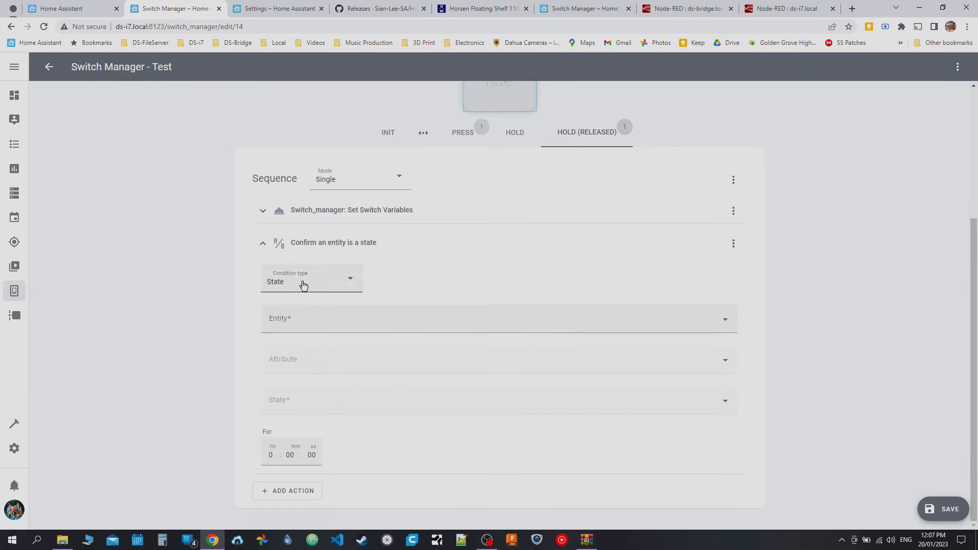
pyautogui.click(303, 284)
pyautogui.click(299, 478)
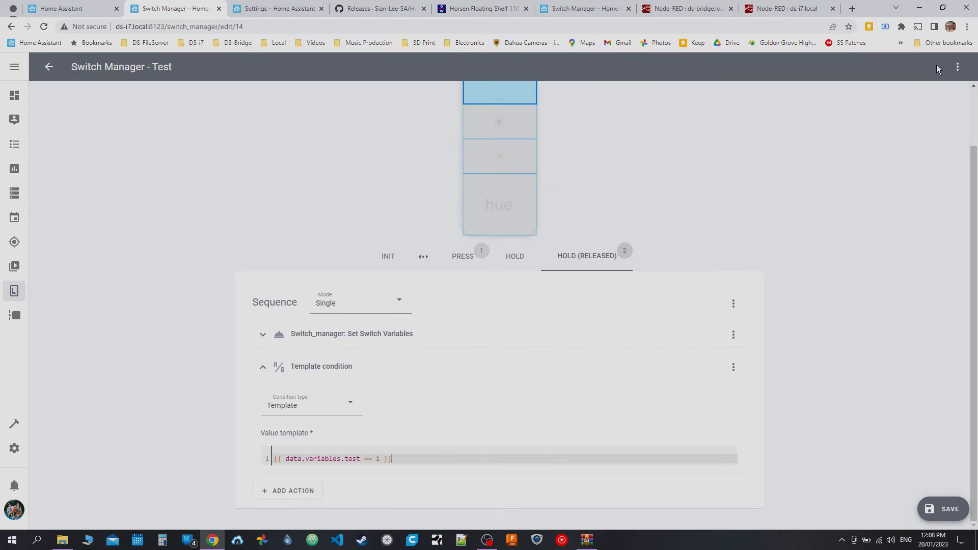
# - Compare the switch's stored variables with the Set Switch Variables action and the template condition in Hold (Released)
pyautogui.click(958, 67)
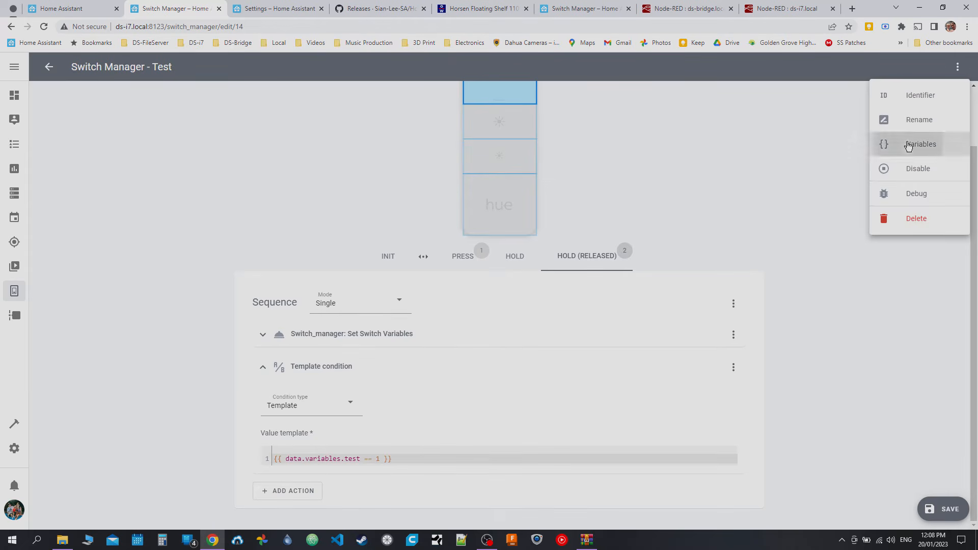
pyautogui.click(923, 141)
pyautogui.click(740, 240)
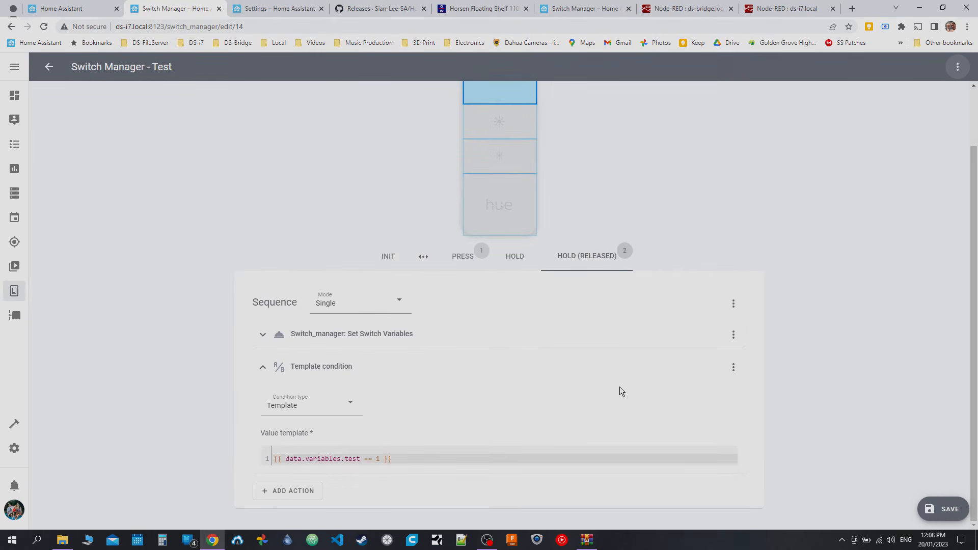
pyautogui.scroll(1, 608, 263)
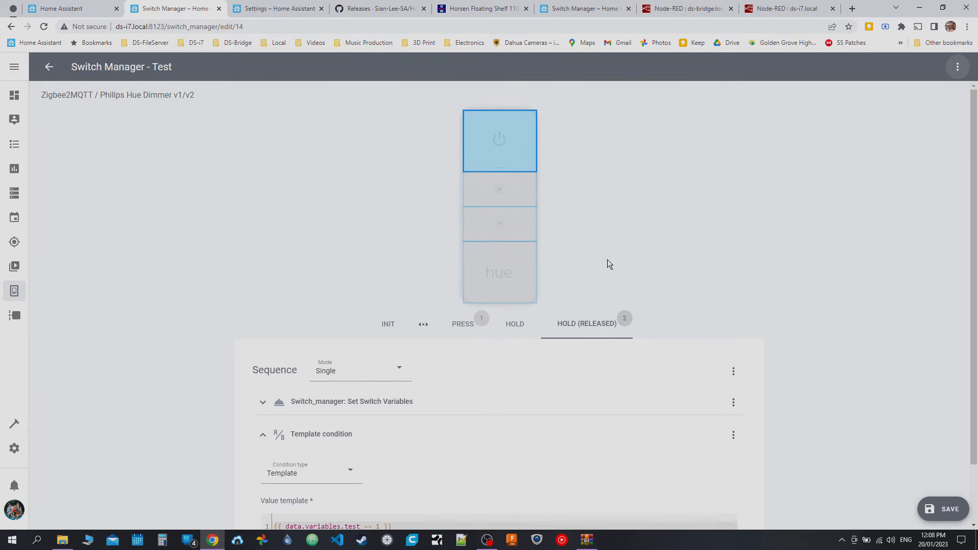
pyautogui.scroll(-1, 348, 362)
pyautogui.click(348, 354)
pyautogui.scroll(-3, 180, 339)
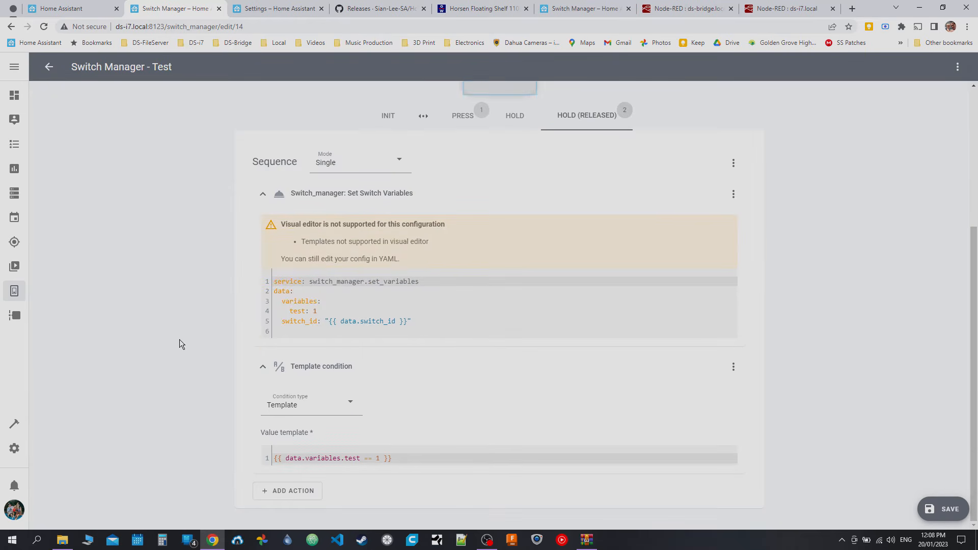
# - Leave the Test switch editor, discarding the unsaved changes to the Hold (Released) sequence
pyautogui.scroll(4, 179, 339)
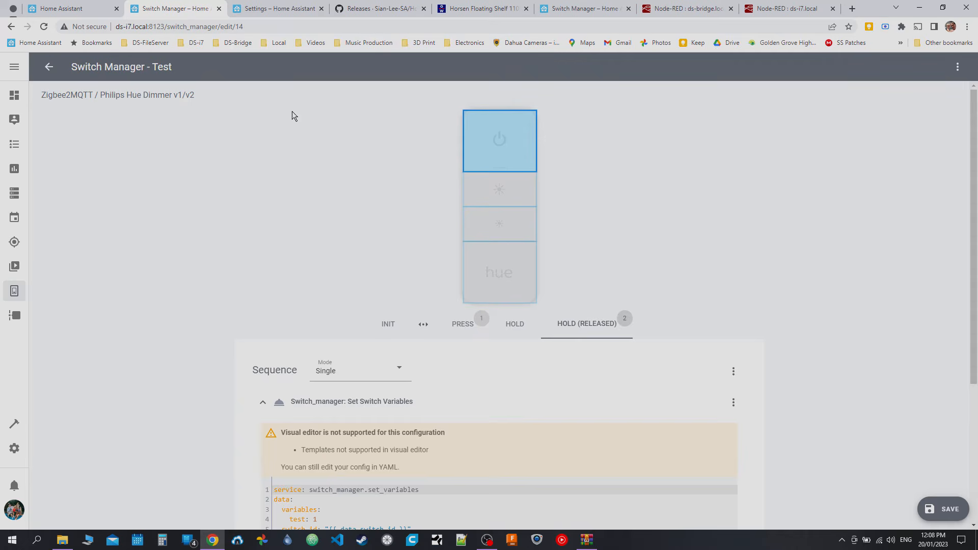
pyautogui.scroll(-4, 643, 242)
pyautogui.scroll(4, 313, 275)
pyautogui.scroll(-4, 150, 127)
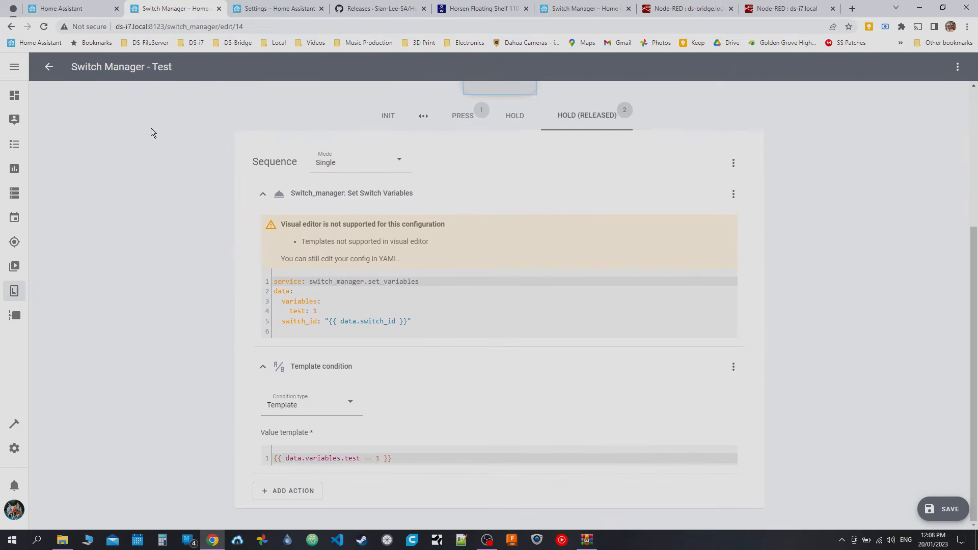
pyautogui.scroll(4, 151, 127)
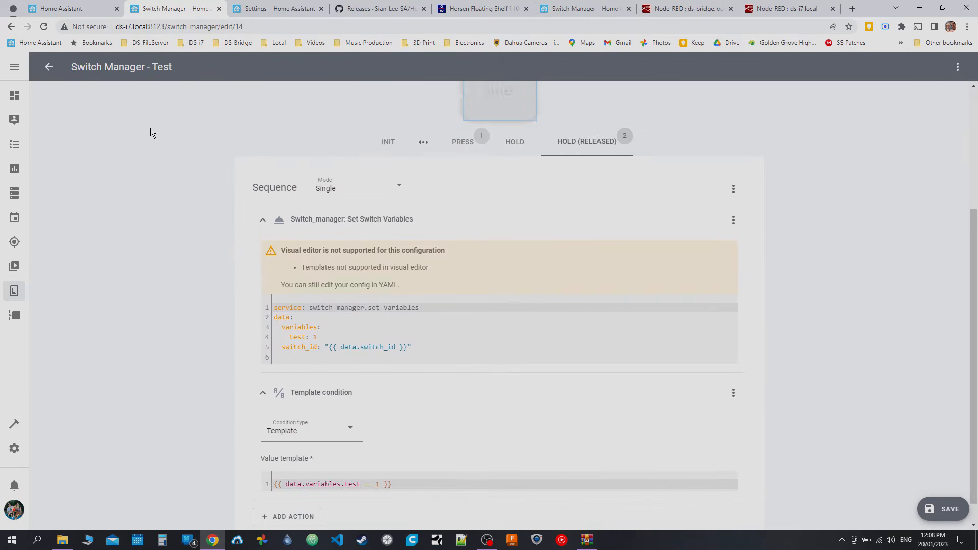
pyautogui.click(49, 68)
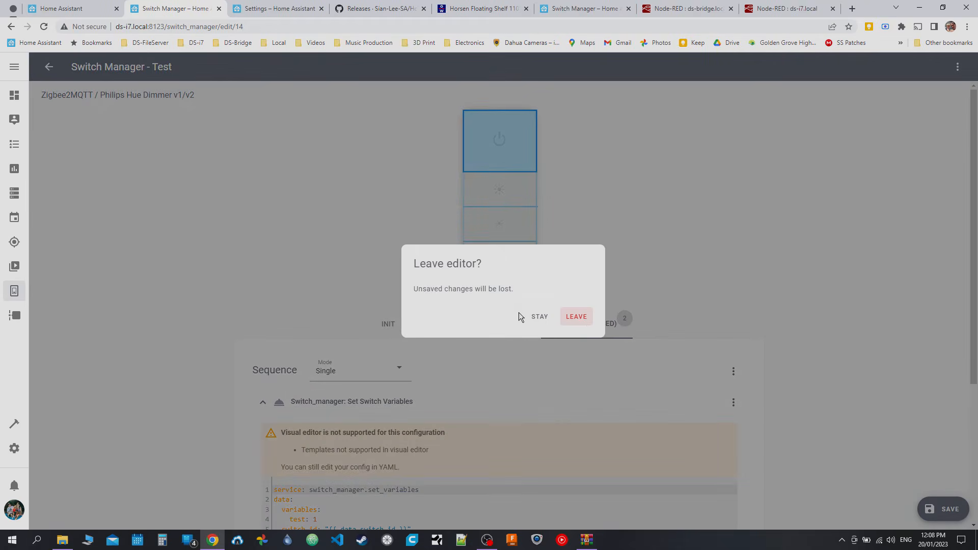
pyautogui.click(581, 318)
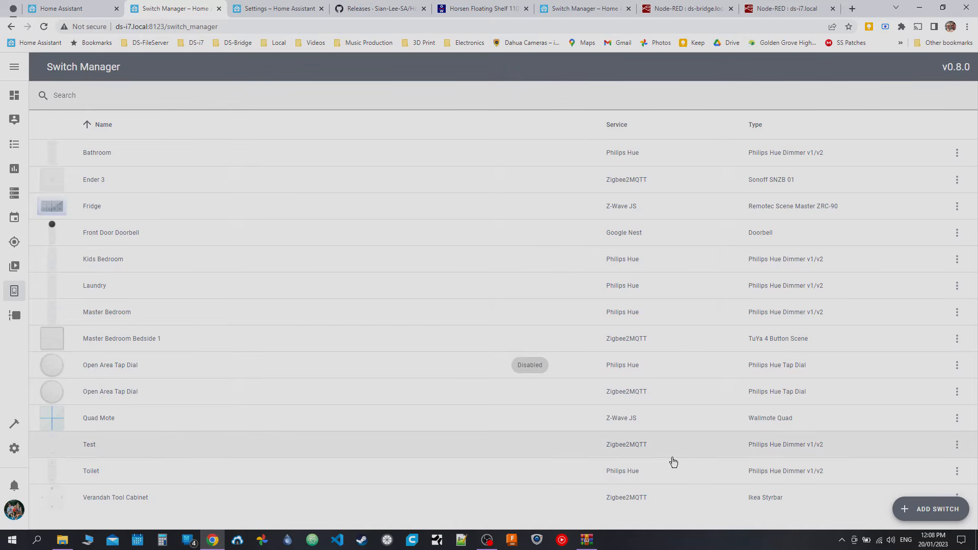
# - Reopen the Test switch with its Press sequence shown and enable debugging for the switch
pyautogui.click(178, 446)
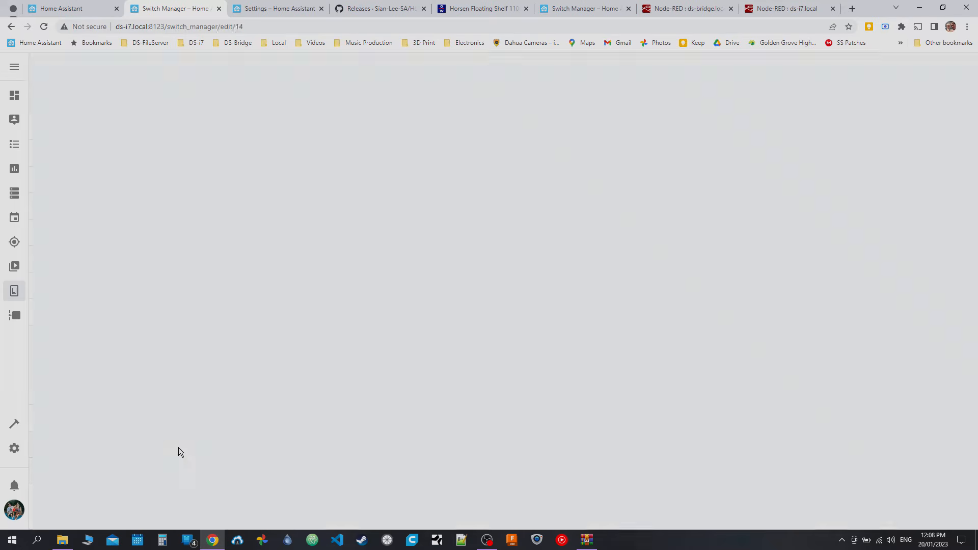
pyautogui.click(958, 69)
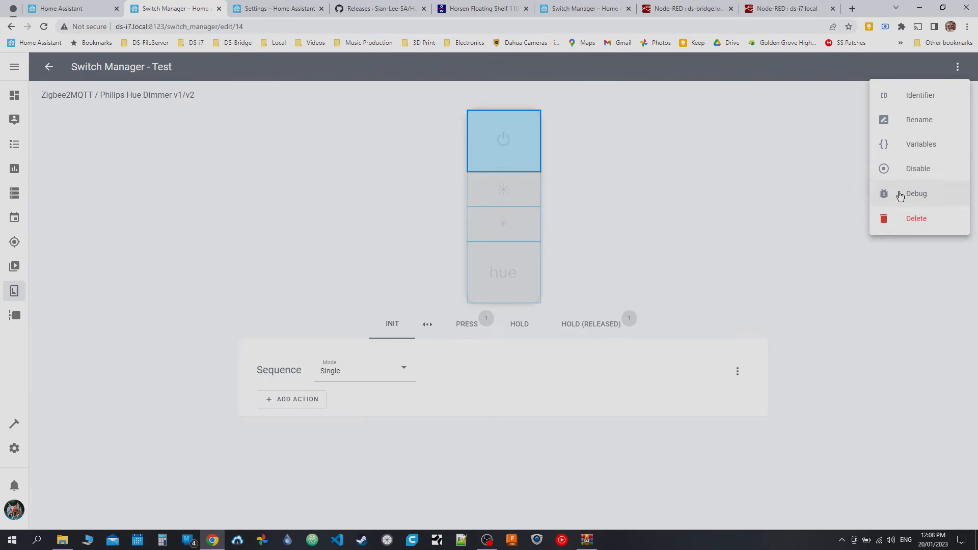
pyautogui.click(476, 334)
pyautogui.click(957, 67)
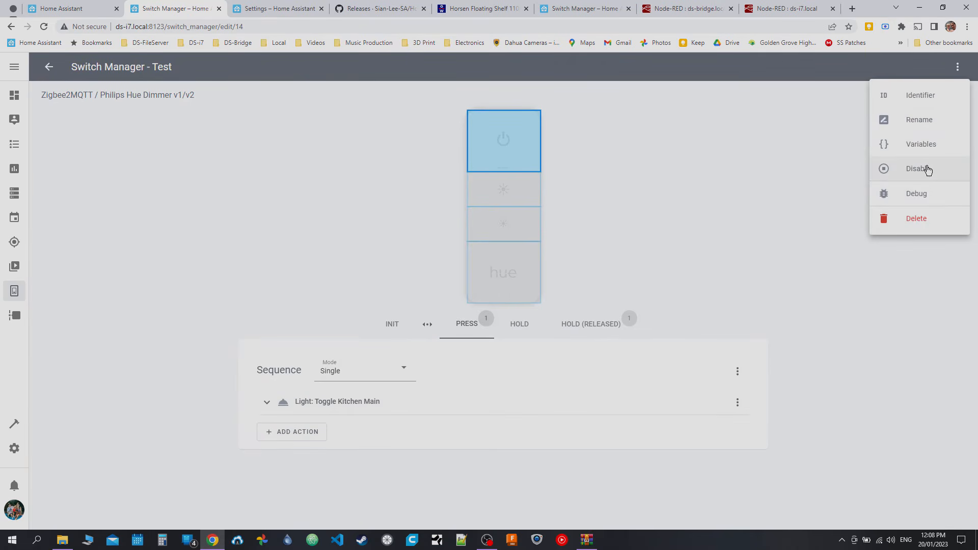
pyautogui.click(917, 196)
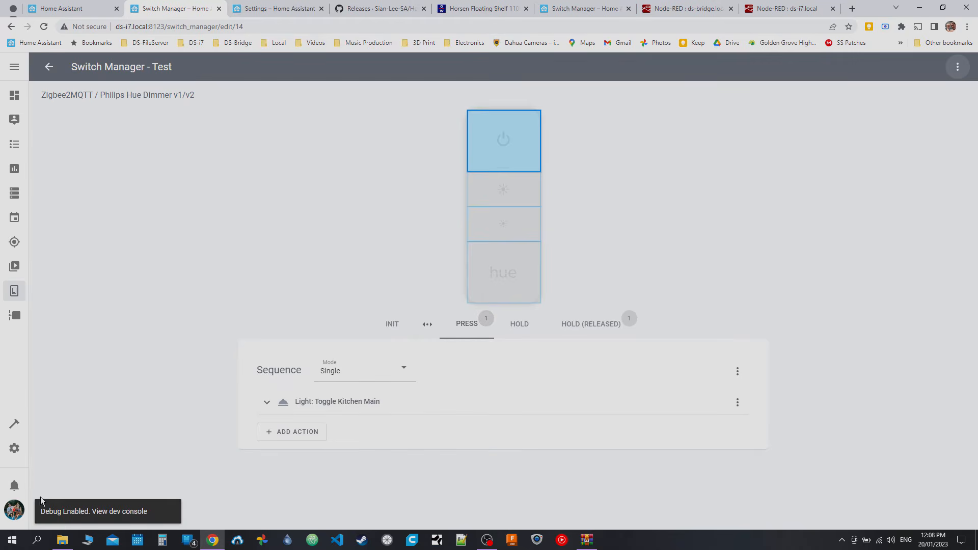
# - Open the browser's developer console for the switch page and clear its existing log messages
pyautogui.rightClick(719, 227)
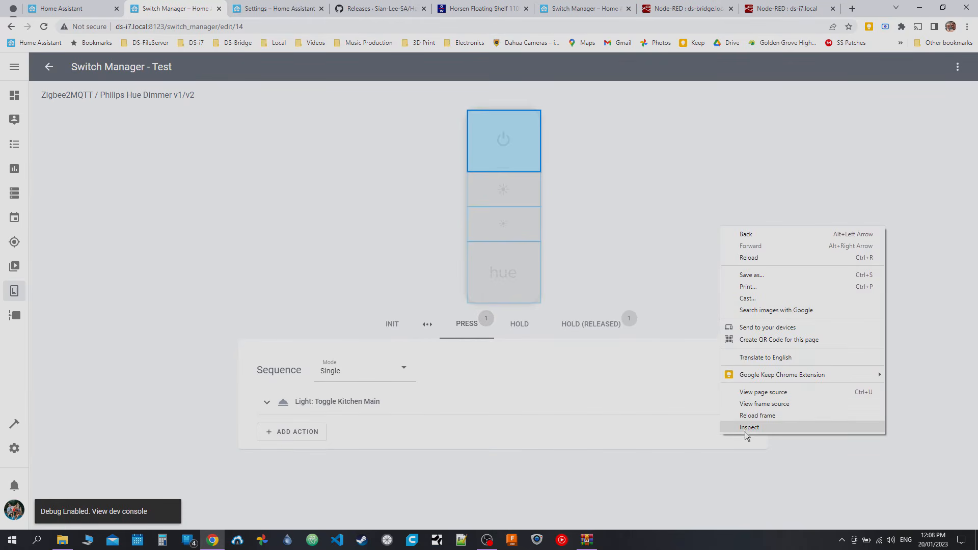
pyautogui.click(747, 433)
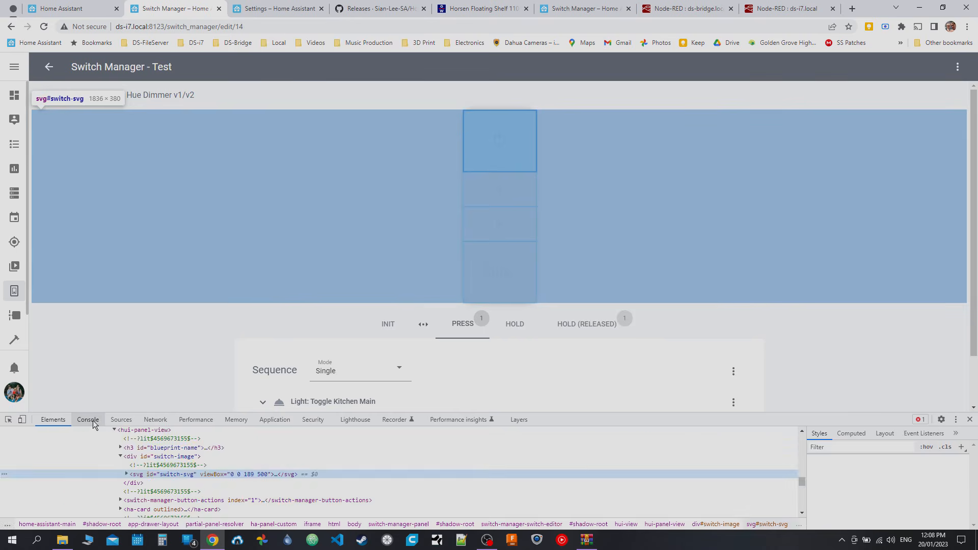
pyautogui.click(88, 419)
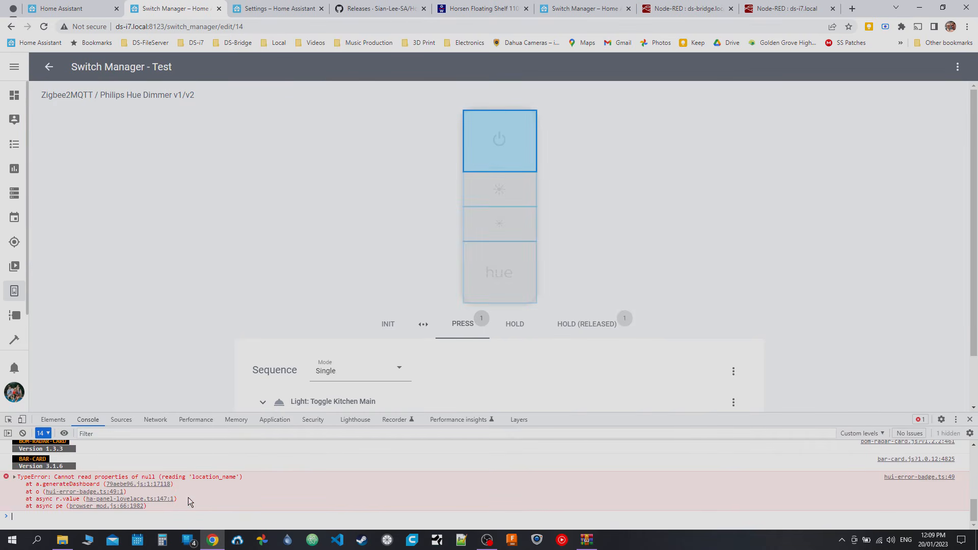
pyautogui.click(23, 434)
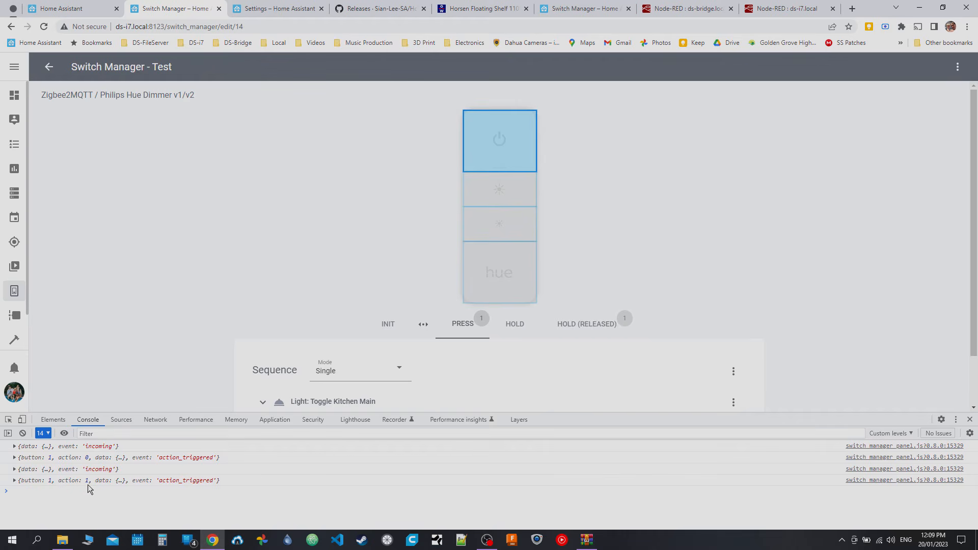
# - Examine the data of the latest action_triggered event in the enlarged console, including its payload, switch_id and variables
pyautogui.click(171, 482)
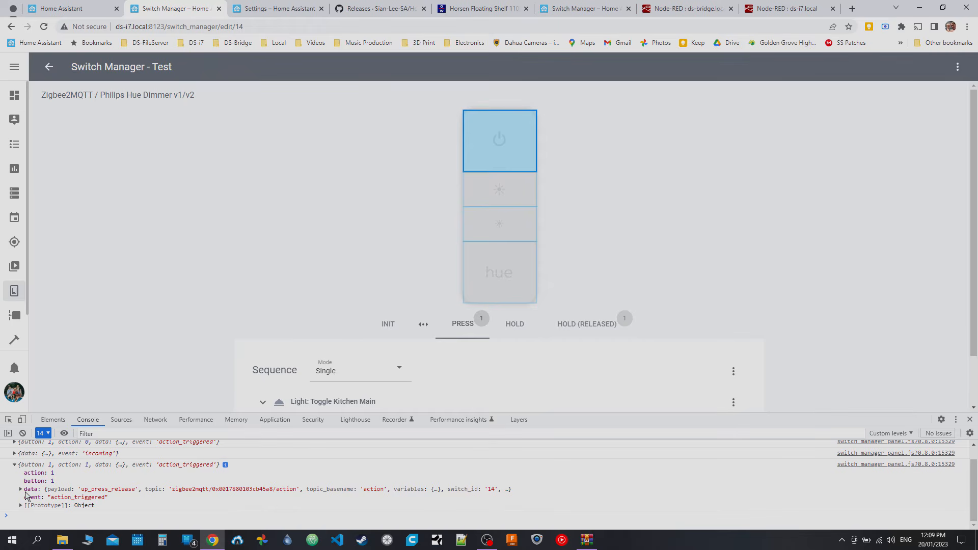
pyautogui.click(23, 490)
pyautogui.scroll(2, 84, 477)
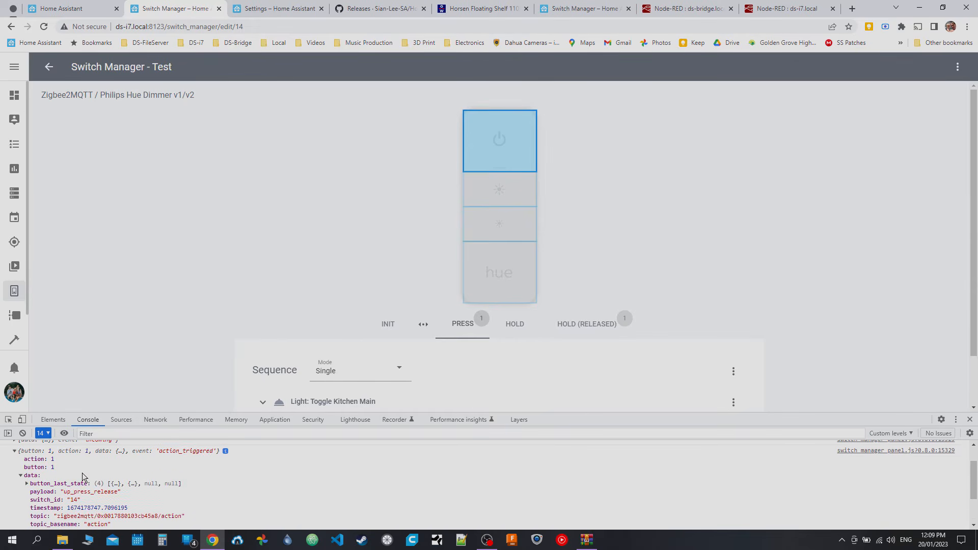
pyautogui.scroll(-1, 84, 478)
pyautogui.scroll(1, 84, 479)
pyautogui.scroll(-1, 55, 484)
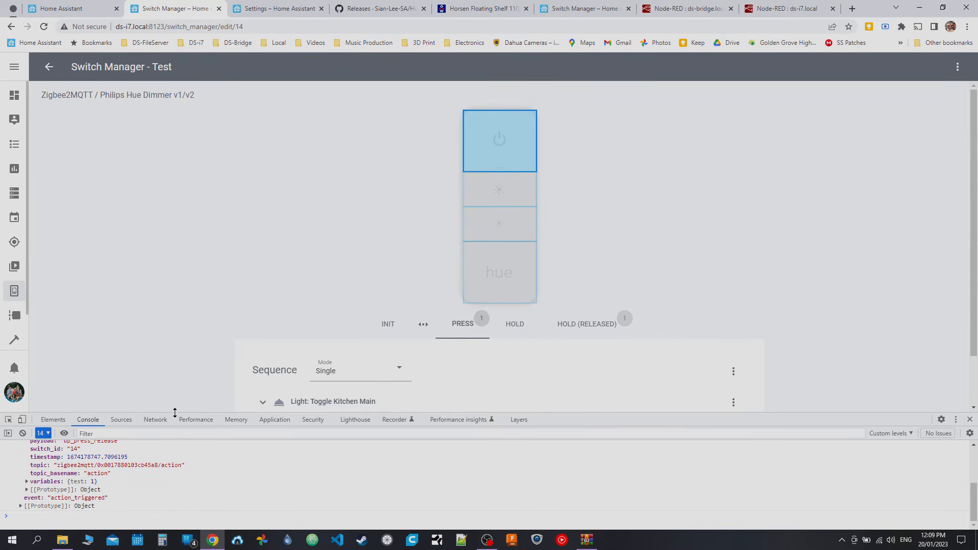
pyautogui.moveTo(175, 412); pyautogui.dragTo(177, 391)
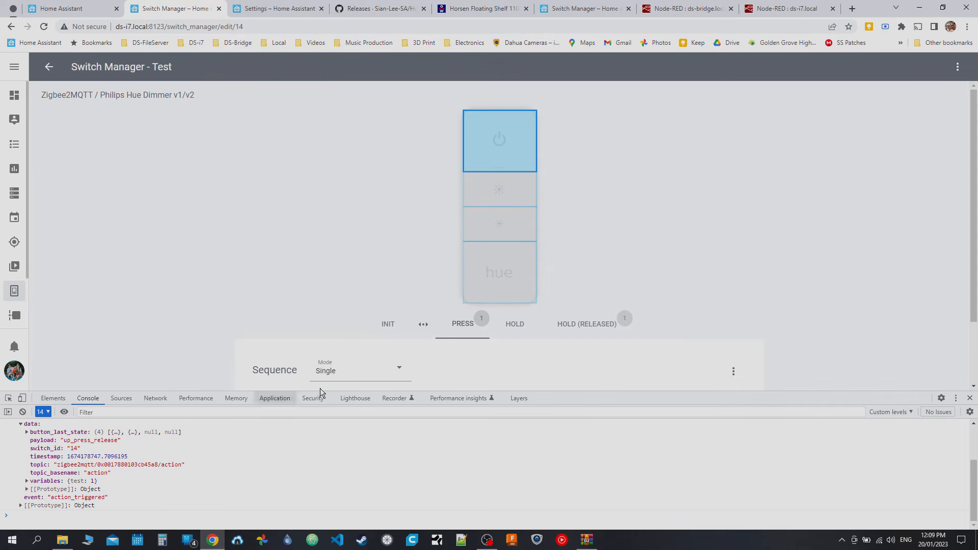
pyautogui.scroll(-2, 329, 359)
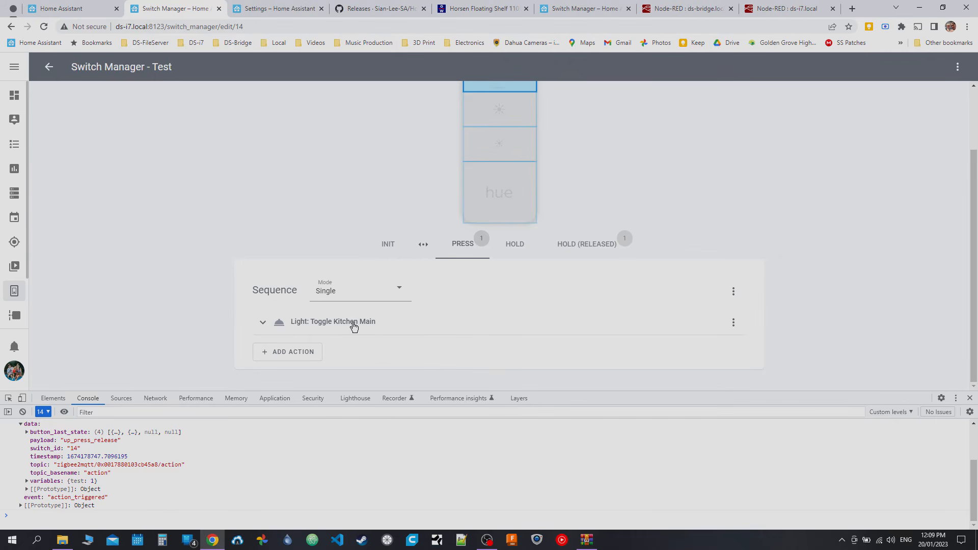
pyautogui.click(36, 482)
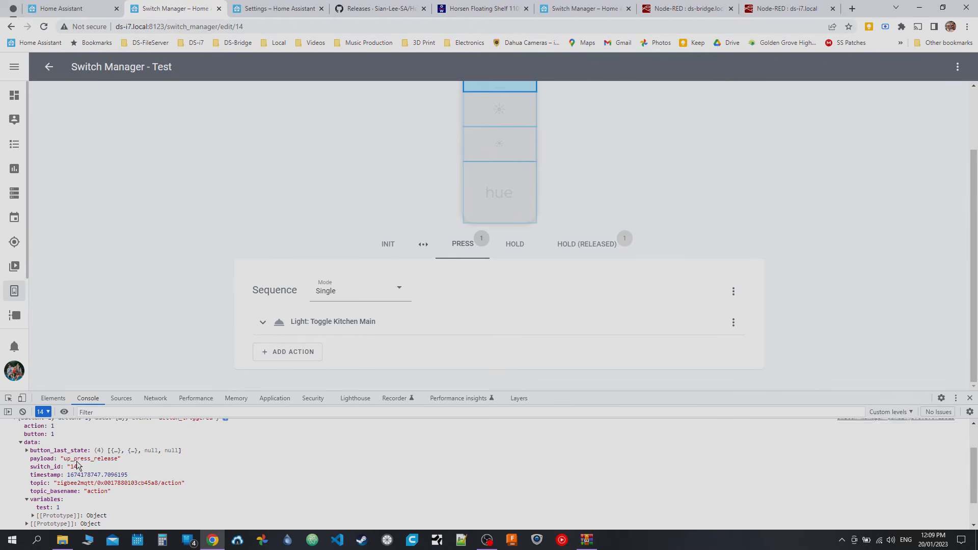
# - Collapse the action_triggered event and examine the data of the latest incoming event logged in the console
pyautogui.scroll(3, 79, 465)
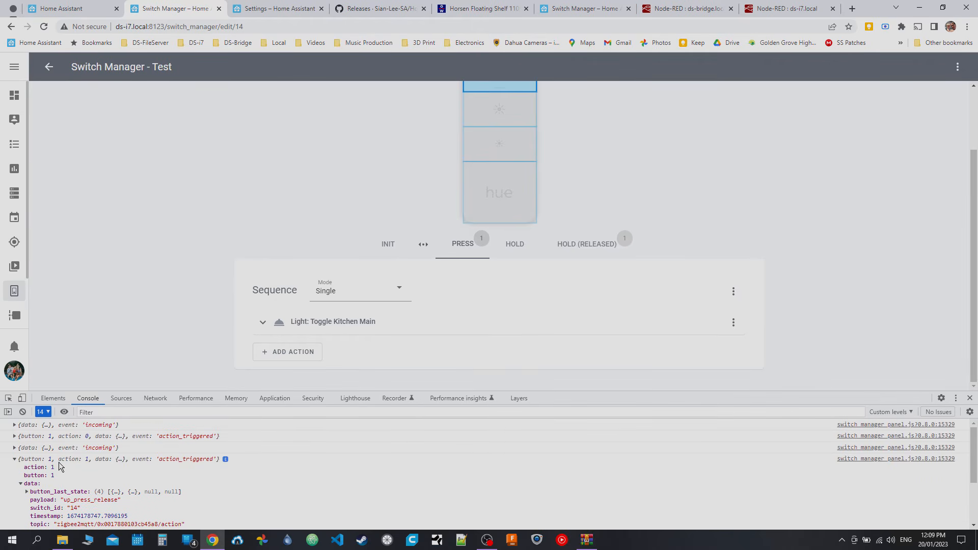
pyautogui.click(60, 460)
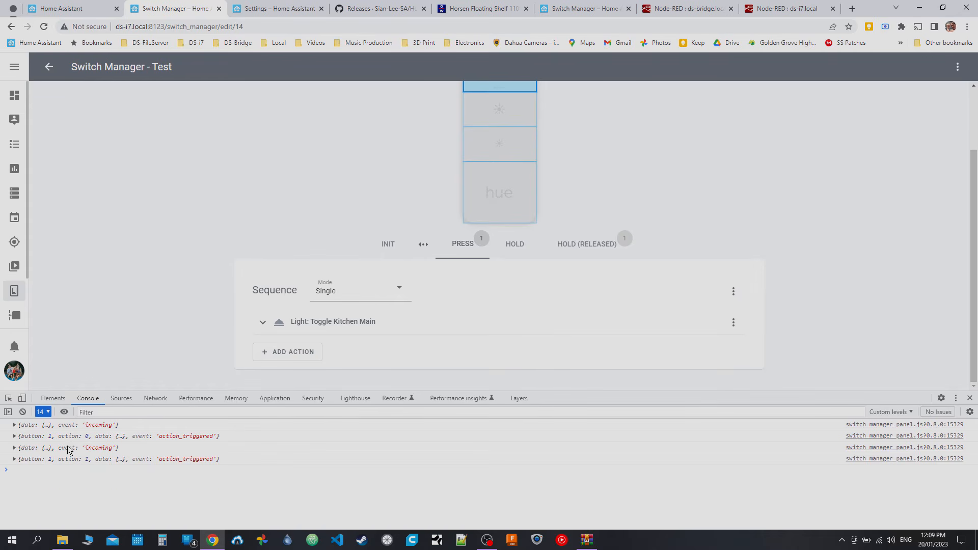
pyautogui.click(69, 448)
pyautogui.click(25, 456)
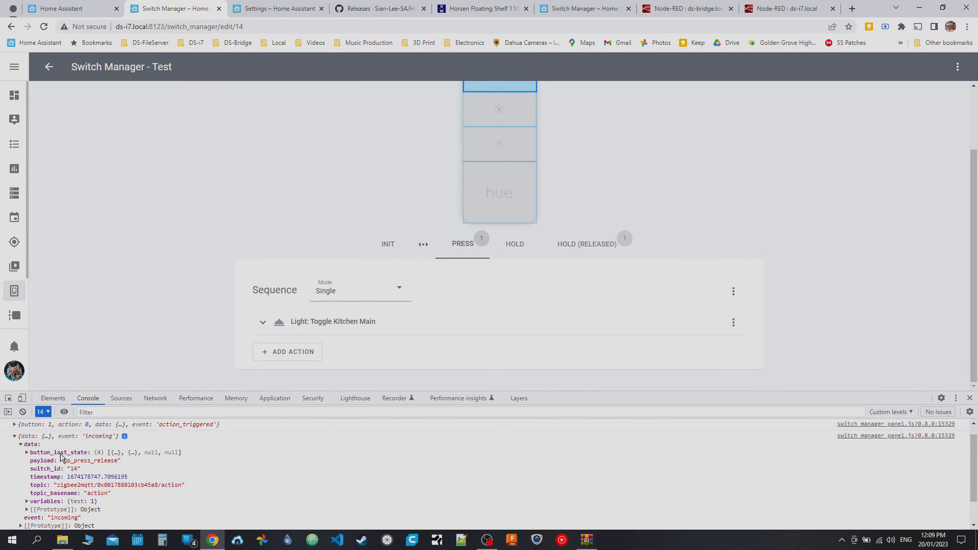
pyautogui.scroll(-2, 61, 457)
pyautogui.scroll(3, 64, 452)
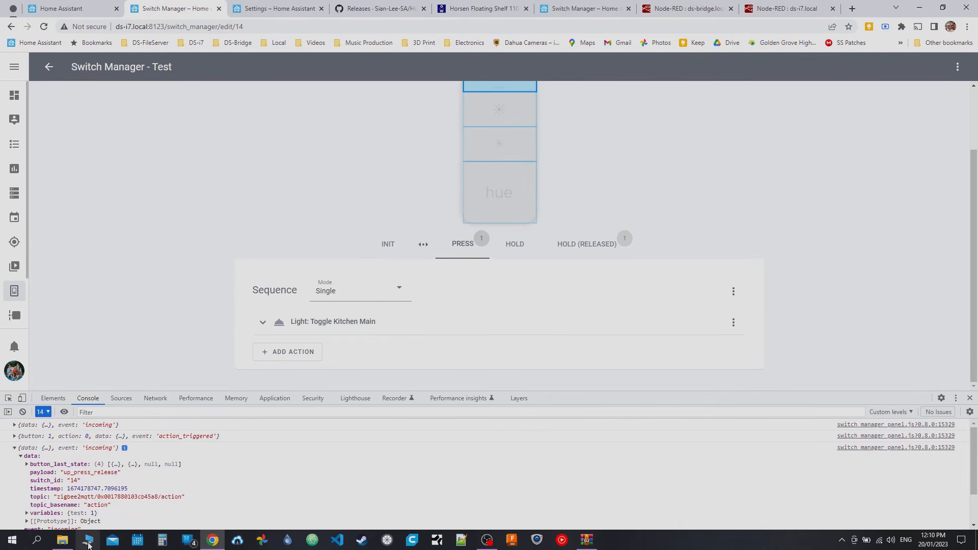
# - Switch to File Explorer and open the config/blueprints/switch_manager folder on the home-assistant drive
pyautogui.click(77, 525)
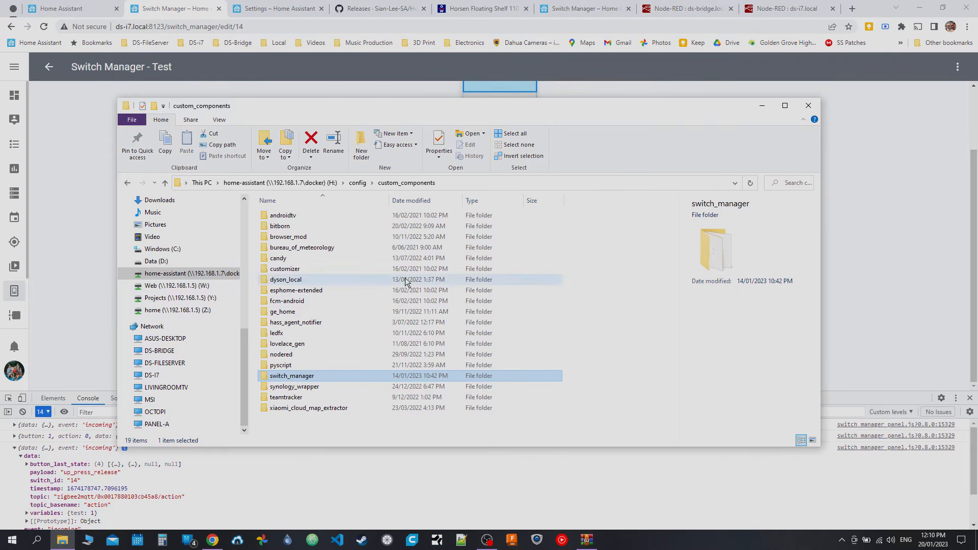
pyautogui.click(357, 182)
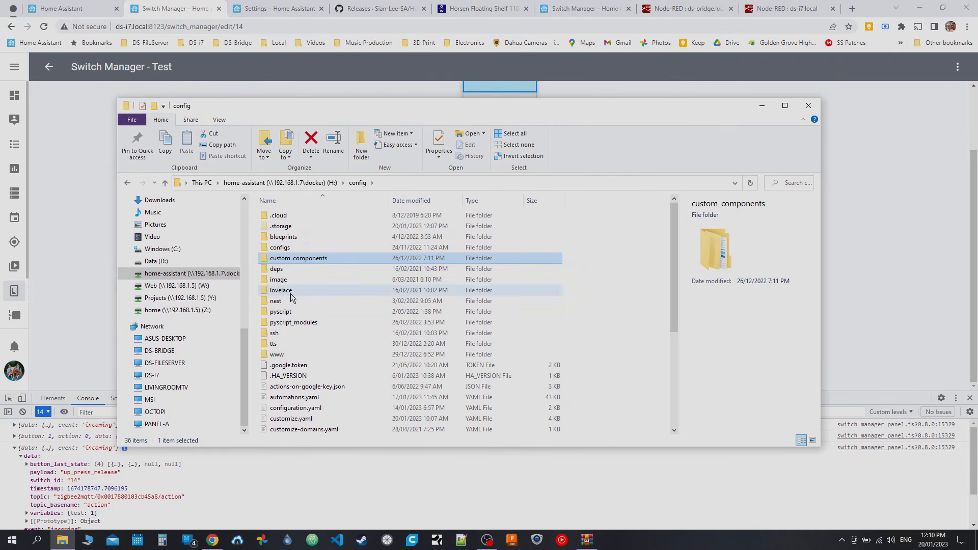
pyautogui.doubleClick(288, 237)
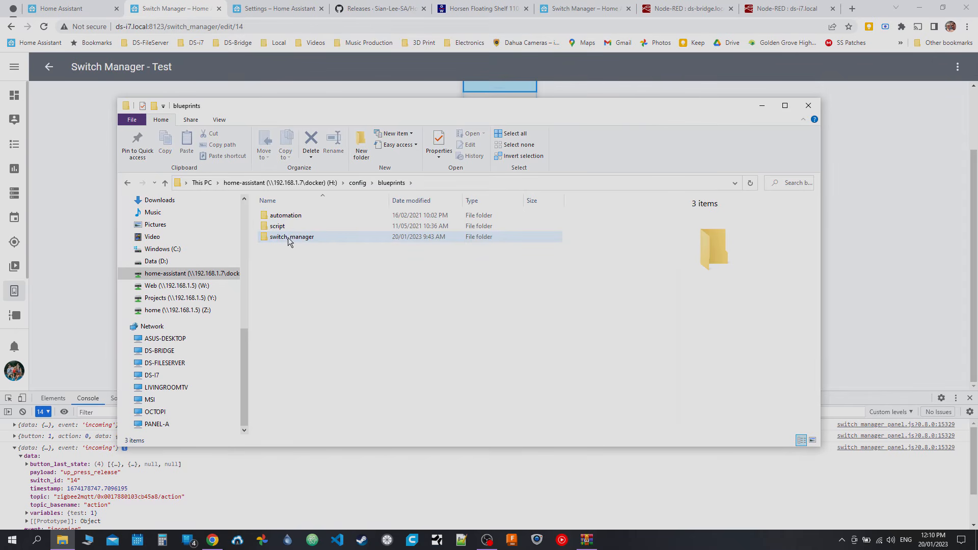
pyautogui.doubleClick(292, 239)
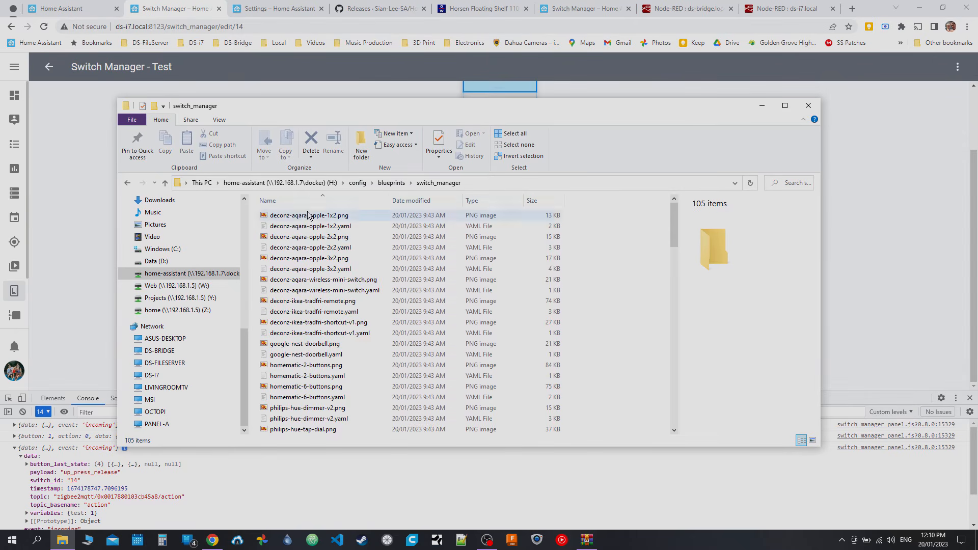
# - Look through the YAML blueprints and matching PNG images in the switch_manager blueprints folder
pyautogui.scroll(-20, 400, 249)
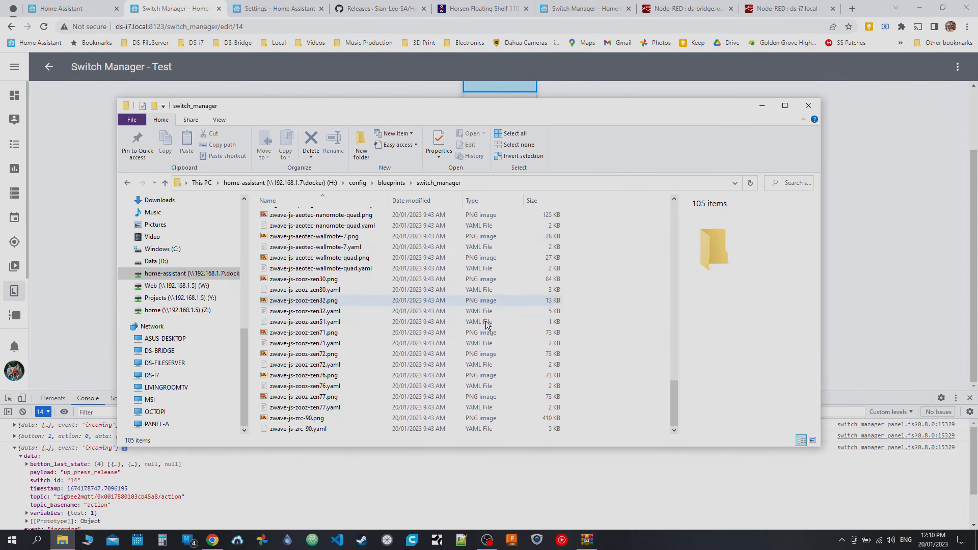
pyautogui.scroll(20, 576, 422)
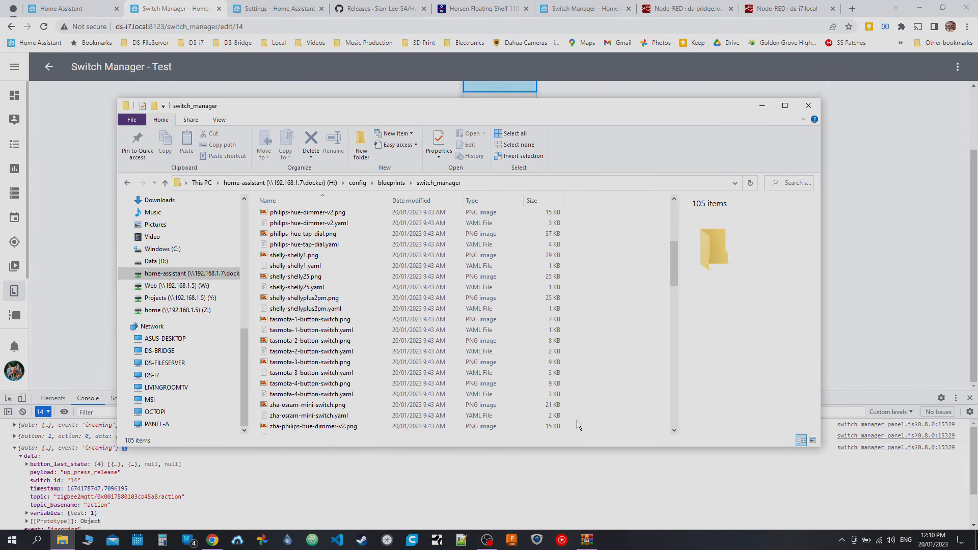
pyautogui.scroll(-12, 576, 417)
pyautogui.scroll(-10, 575, 412)
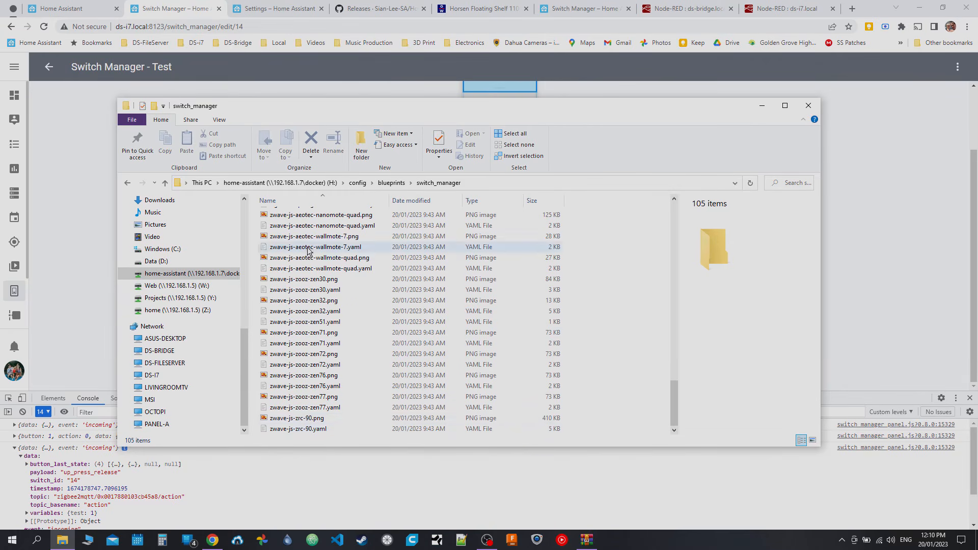
pyautogui.scroll(20, 448, 292)
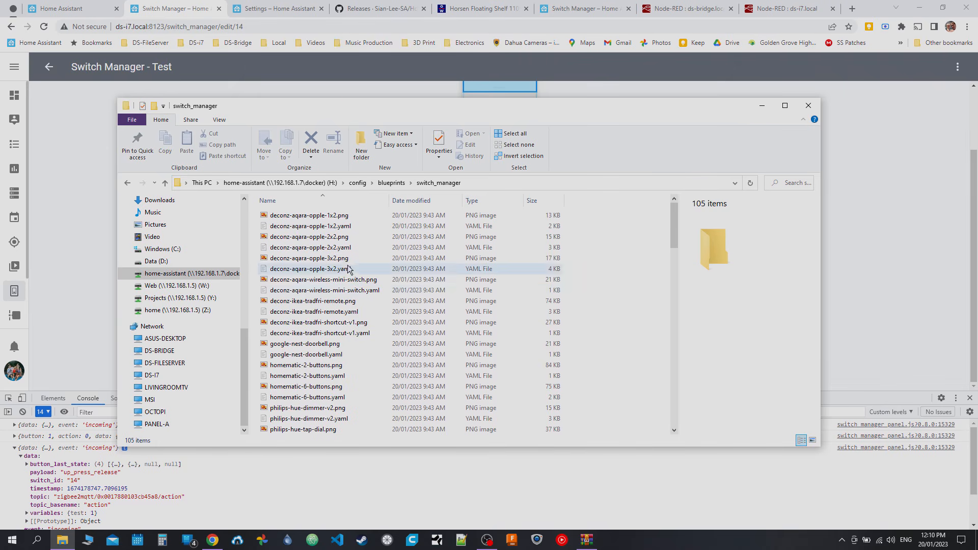
pyautogui.scroll(-20, 337, 270)
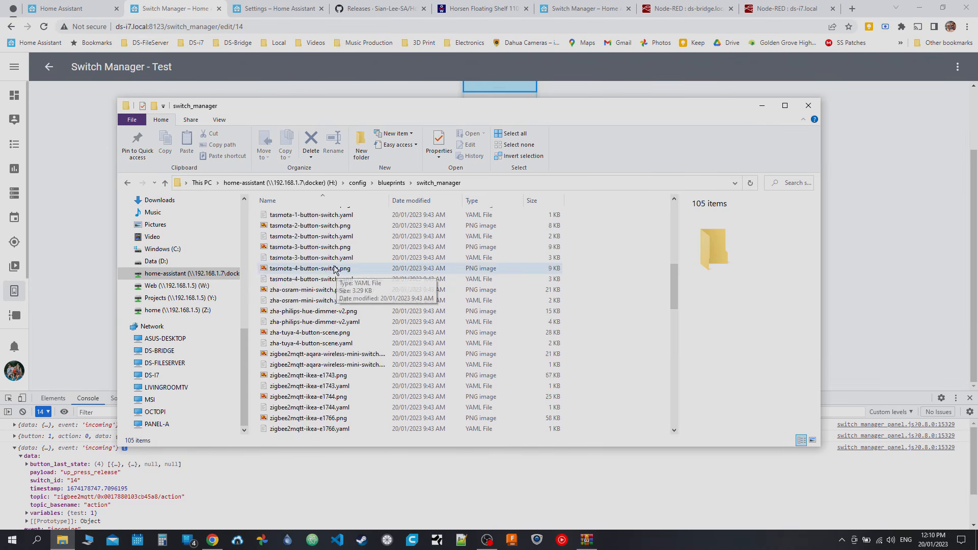
pyautogui.scroll(20, 336, 270)
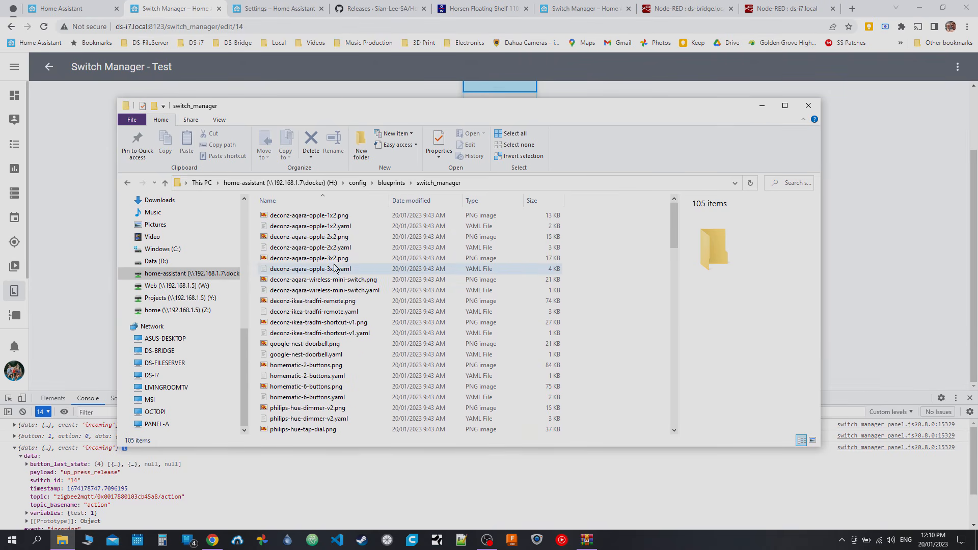
# - Return to the config folder and switch back to the Test switch page in the browser
pyautogui.click(388, 184)
pyautogui.click(360, 184)
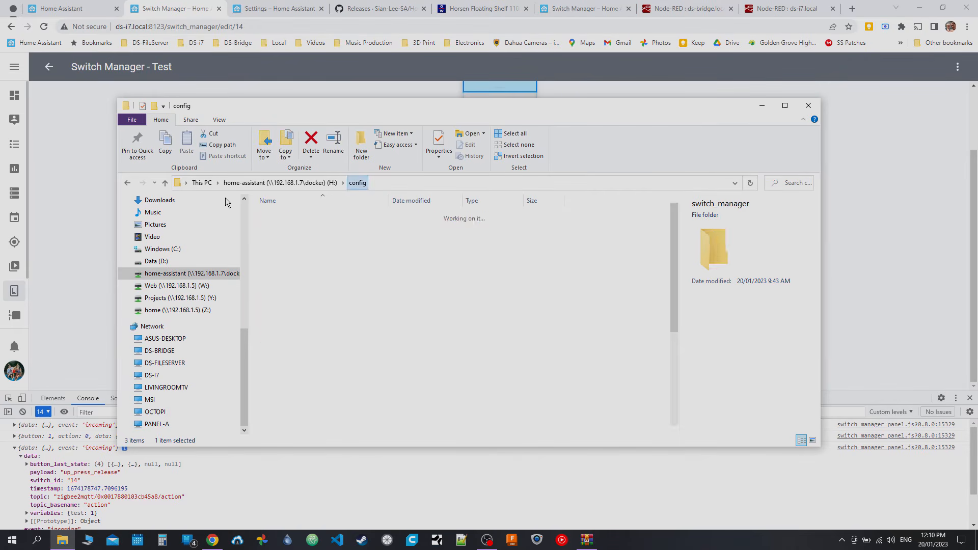
pyautogui.click(72, 138)
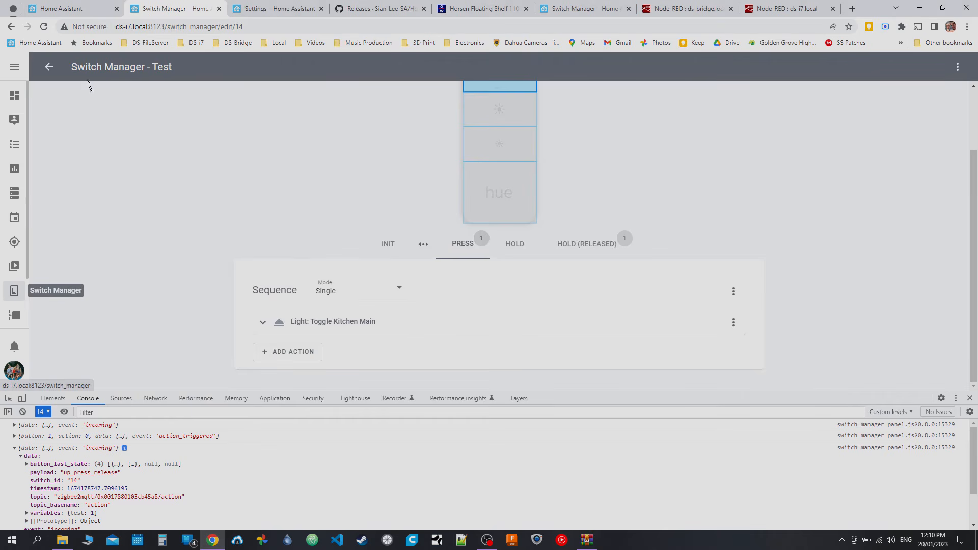
# - Return to the Switch Manager list and open the Zigbee2MQTT Open Area Tap Dial switch
pyautogui.click(23, 293)
pyautogui.scroll(-2, 265, 240)
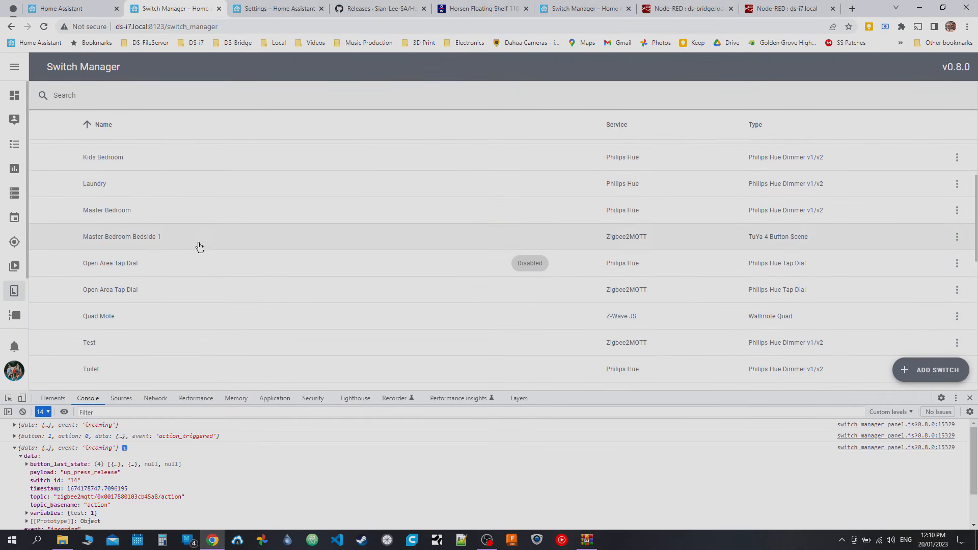
pyautogui.click(124, 299)
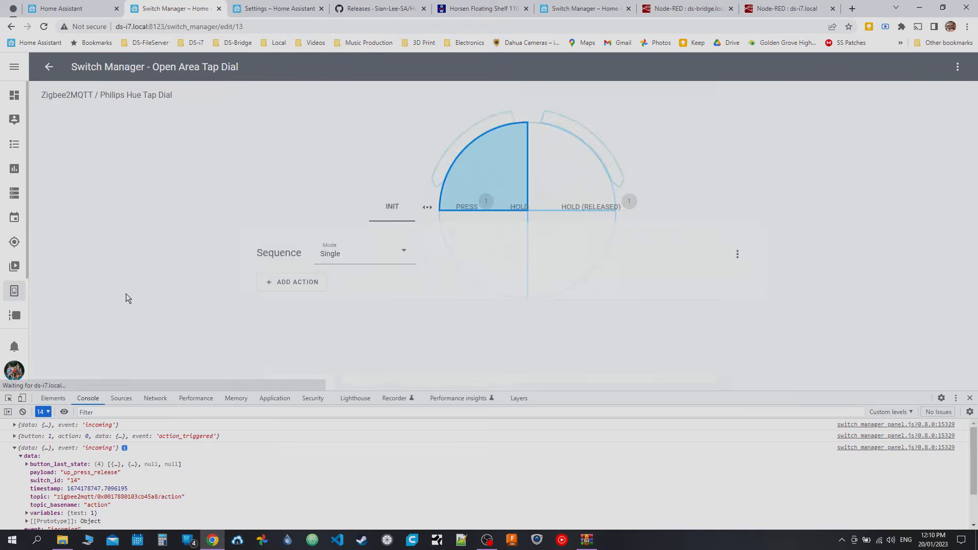
pyautogui.click(966, 73)
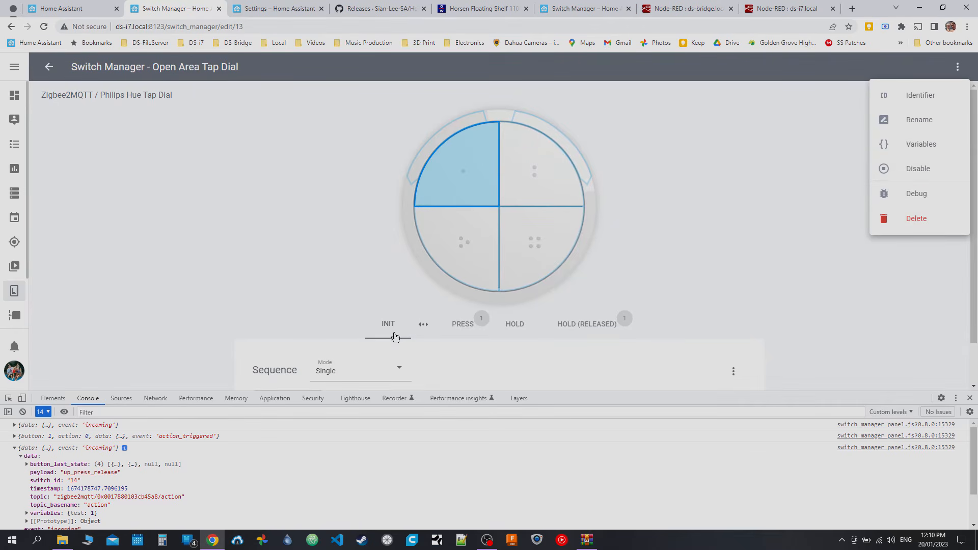
pyautogui.click(762, 185)
# - Look over the tap dial's button layout, its action types and its service and blueprint label
pyautogui.scroll(-1, 583, 227)
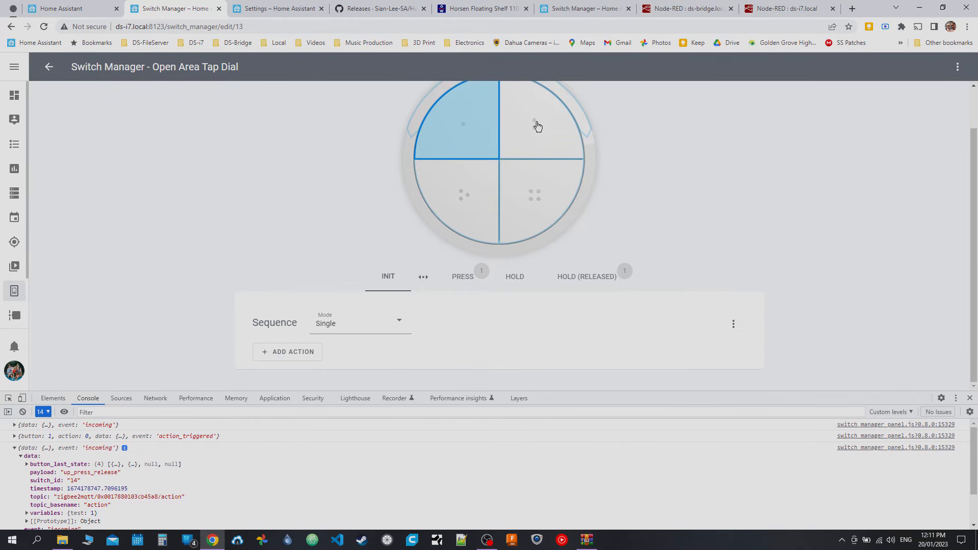
pyautogui.scroll(1, 539, 127)
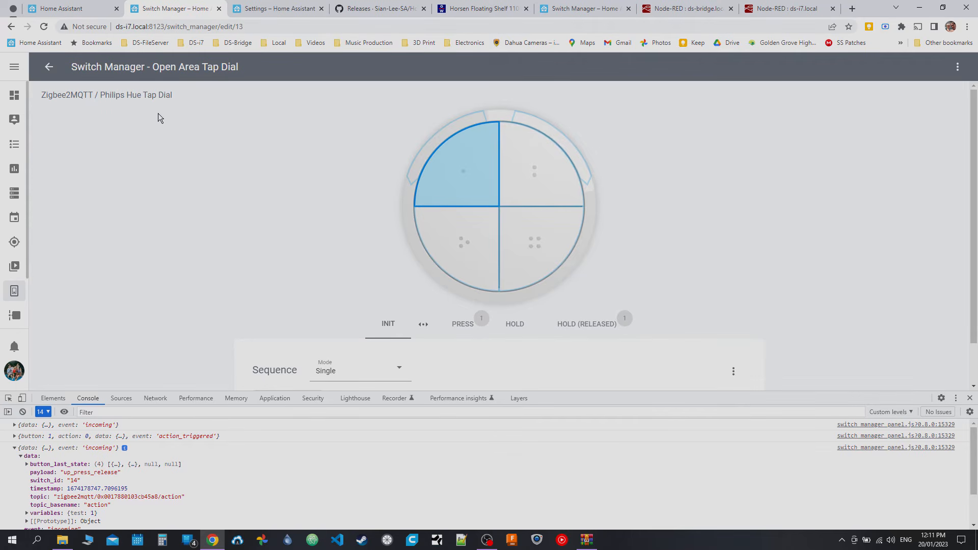
pyautogui.doubleClick(44, 95)
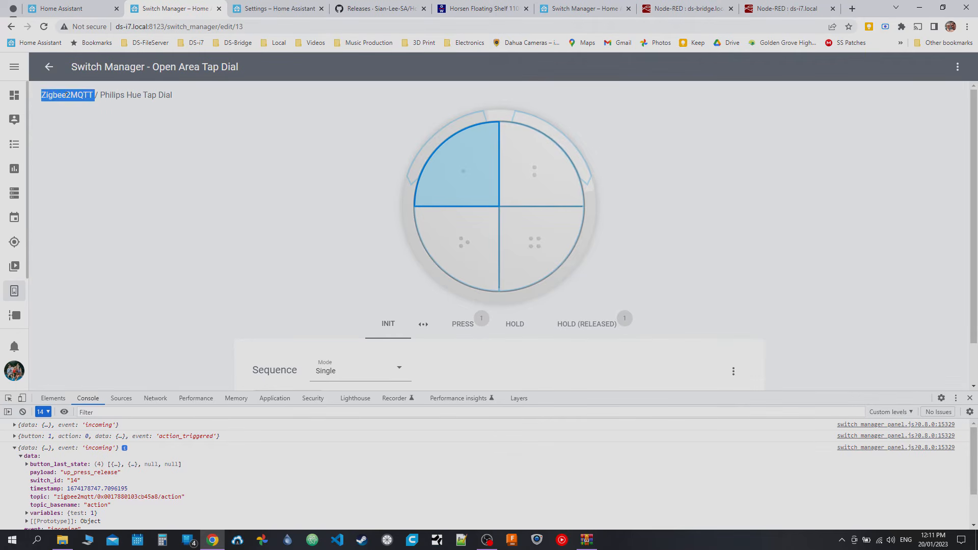
pyautogui.click(664, 145)
pyautogui.scroll(-2, 600, 160)
pyautogui.scroll(2, 544, 190)
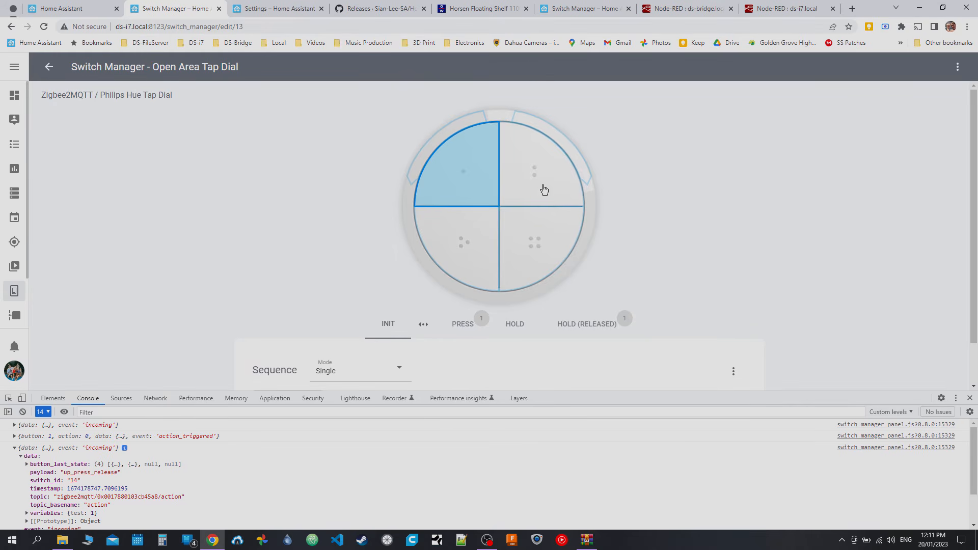
# - Select the dial's clockwise rotation segment and expand the Action Time? if/else action in its Rotate sequence
pyautogui.click(569, 141)
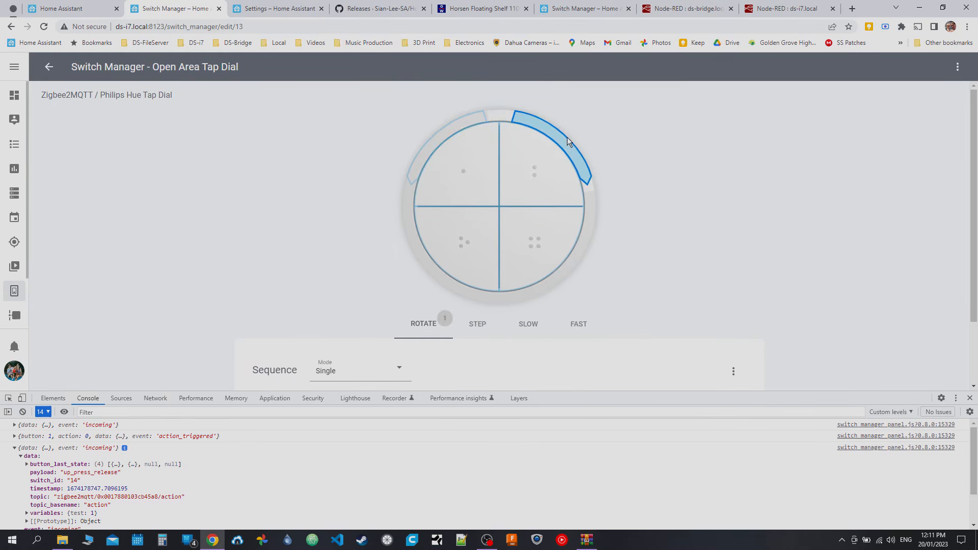
pyautogui.scroll(-2, 294, 243)
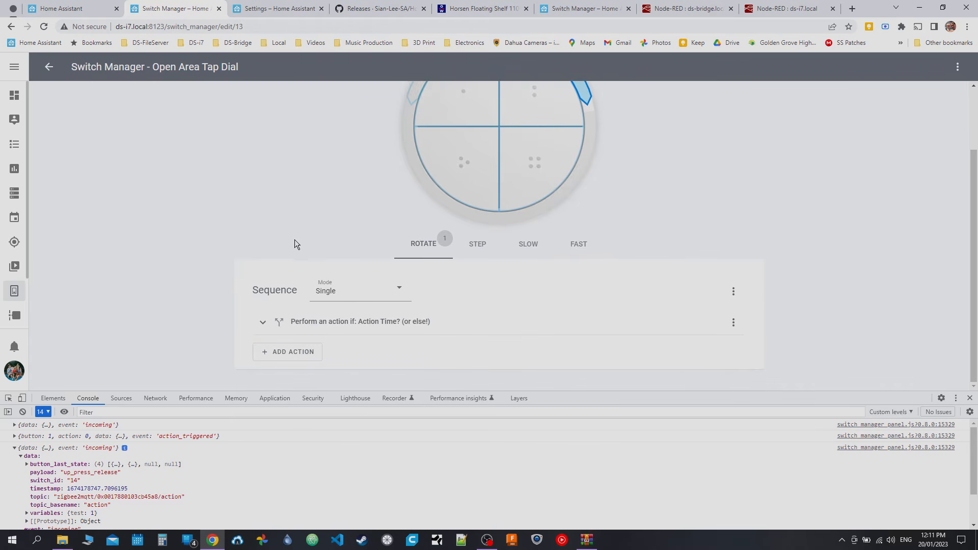
pyautogui.scroll(2, 630, 175)
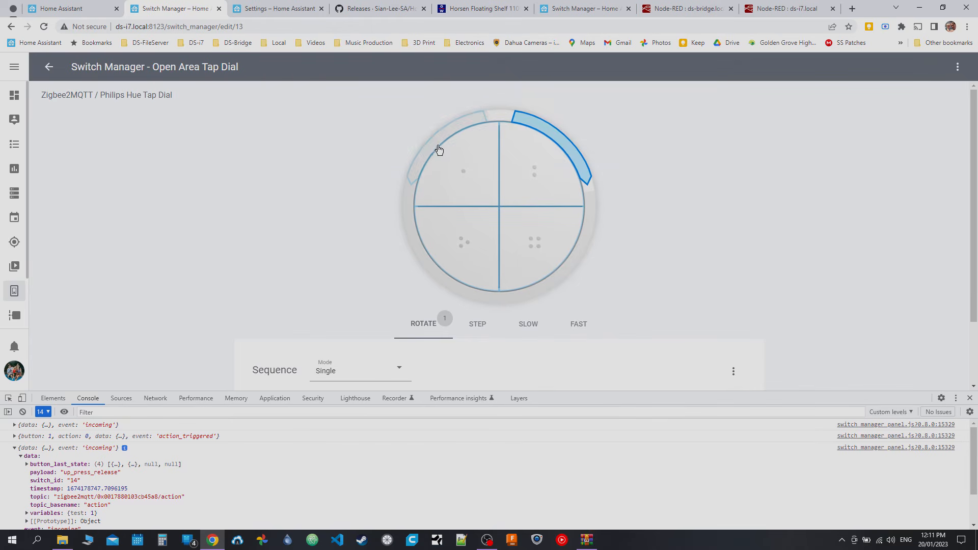
pyautogui.scroll(-2, 295, 207)
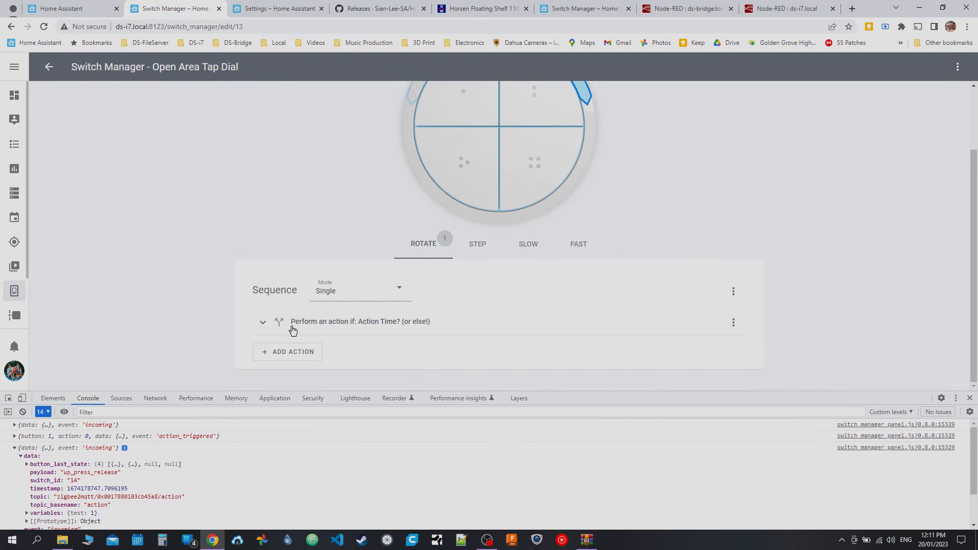
pyautogui.click(293, 330)
pyautogui.scroll(-5, 192, 329)
pyautogui.scroll(-2, 357, 204)
pyautogui.scroll(2, 308, 176)
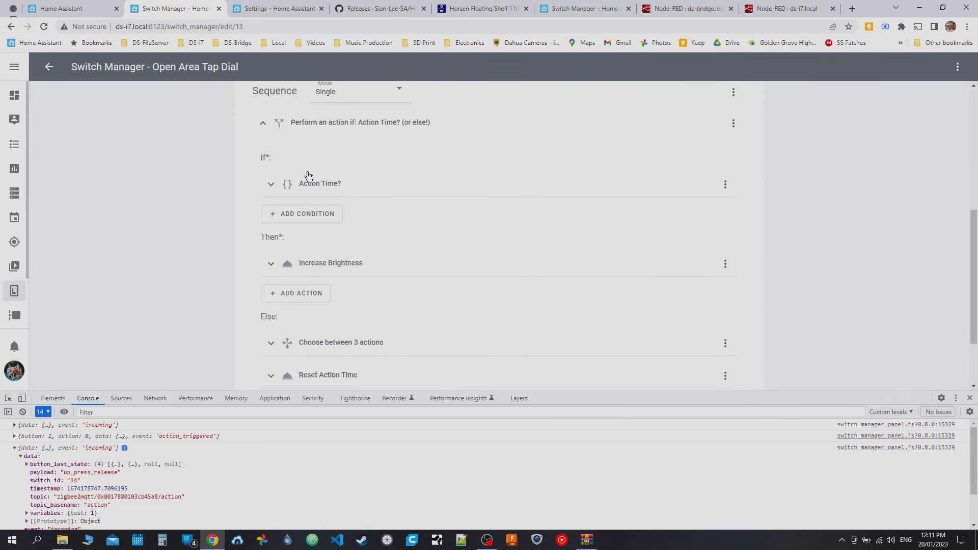
# - Expand the Choose between 3 actions block under Else and review the conditions and actions of its three options
pyautogui.scroll(-2, 316, 253)
pyautogui.click(328, 257)
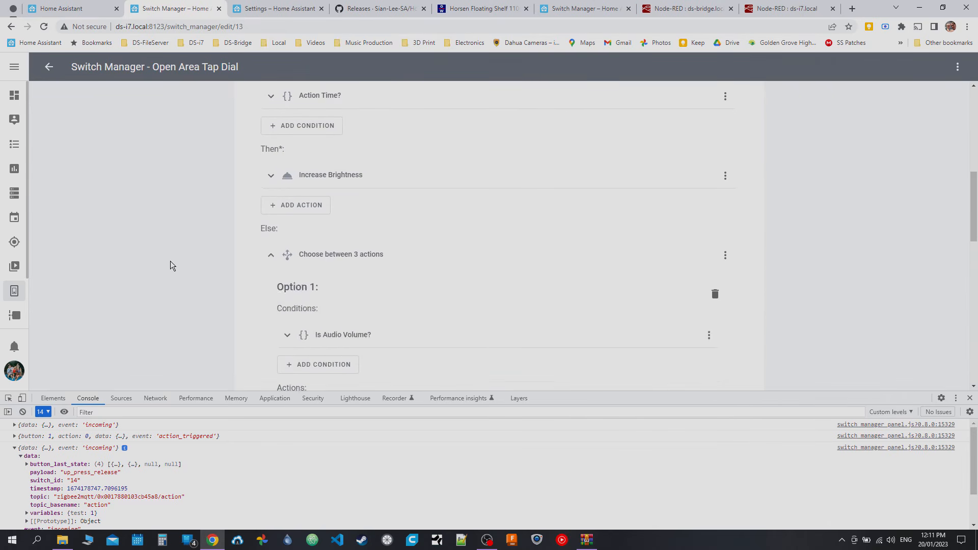
pyautogui.scroll(-3, 316, 194)
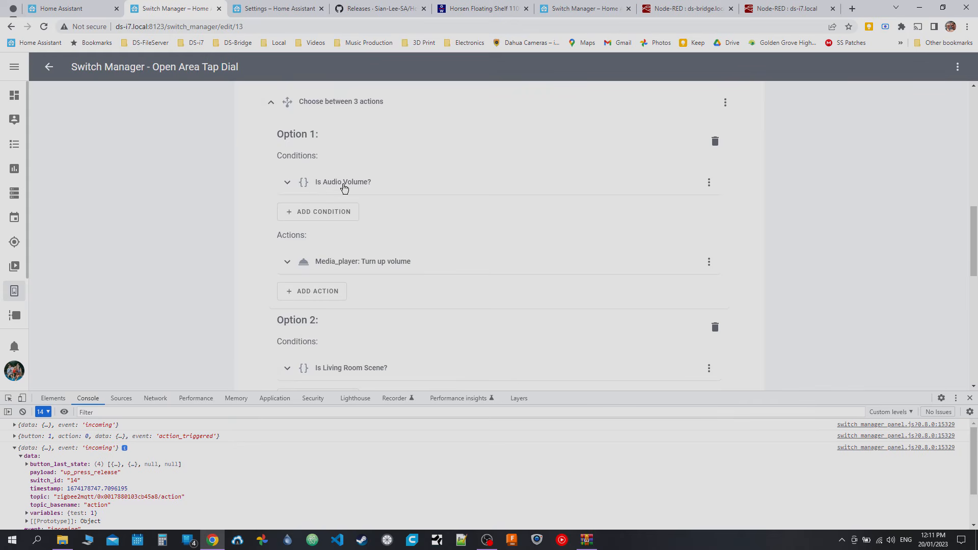
pyautogui.scroll(-1, 373, 198)
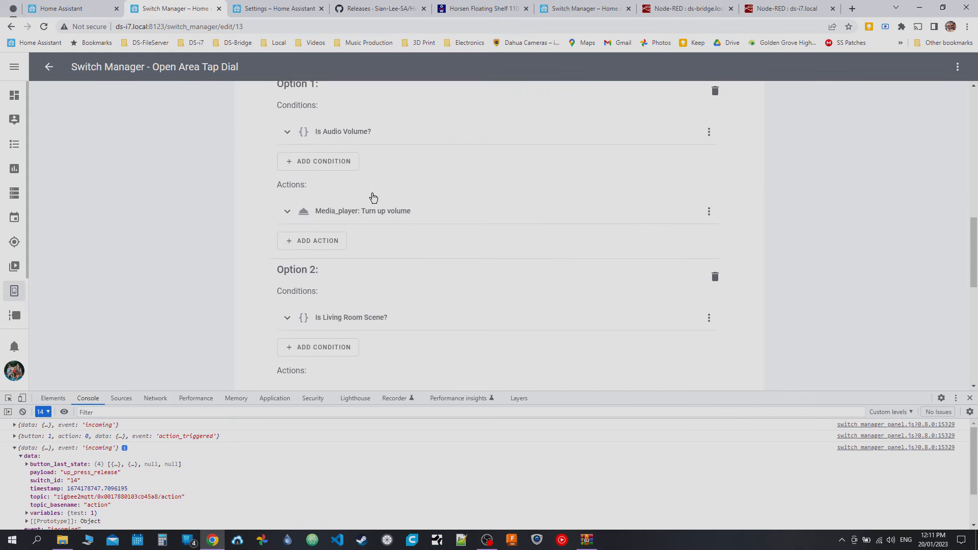
pyautogui.scroll(-2, 373, 198)
pyautogui.scroll(-2, 376, 221)
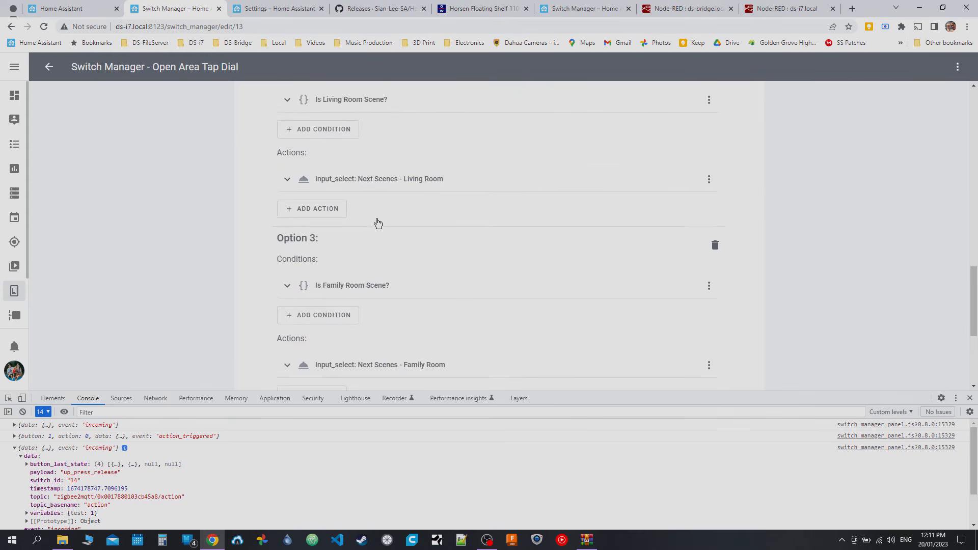
pyautogui.scroll(-1, 378, 222)
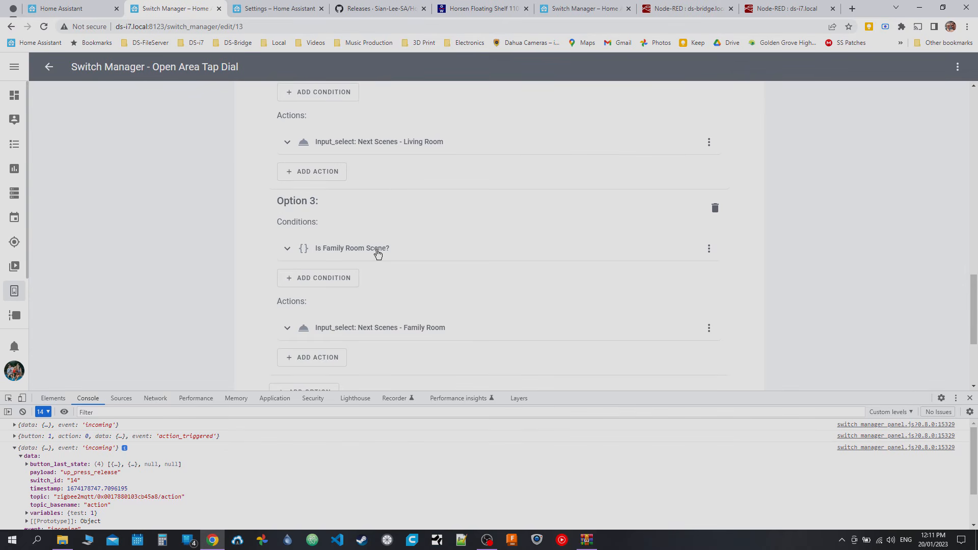
pyautogui.scroll(10, 213, 223)
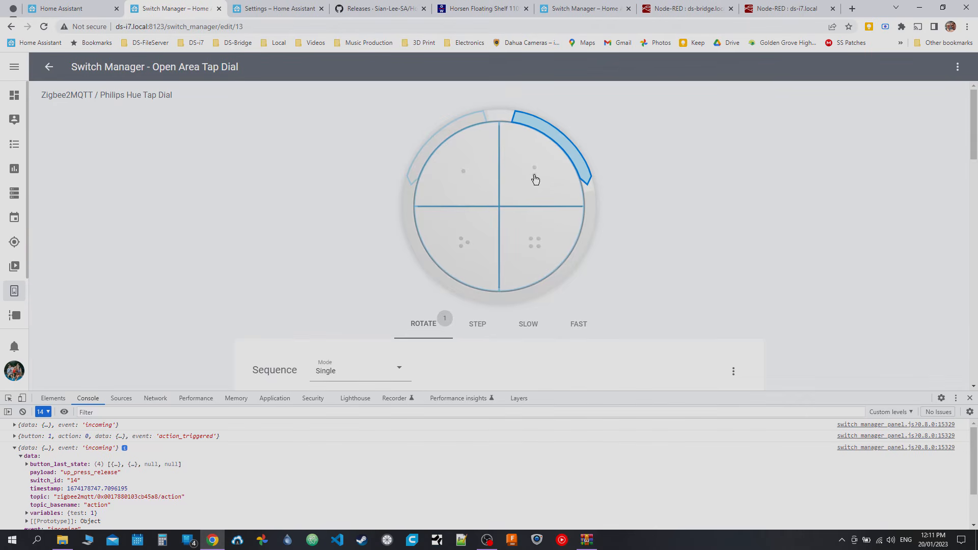
# - Select the two-dot button and expand the Set Switch Variables action in its Hold (Released) sequence
pyautogui.click(535, 179)
pyautogui.scroll(-1, 657, 283)
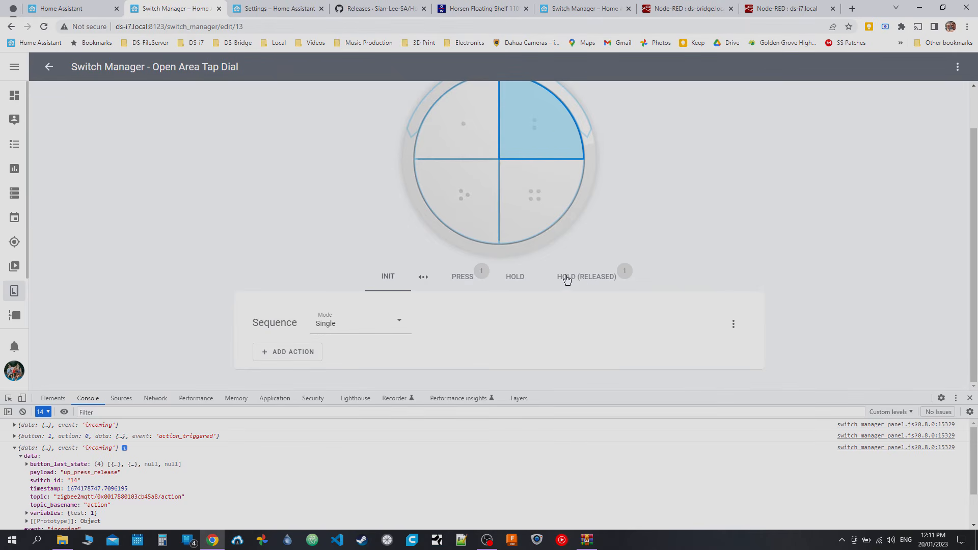
pyautogui.click(587, 277)
pyautogui.scroll(-1, 703, 197)
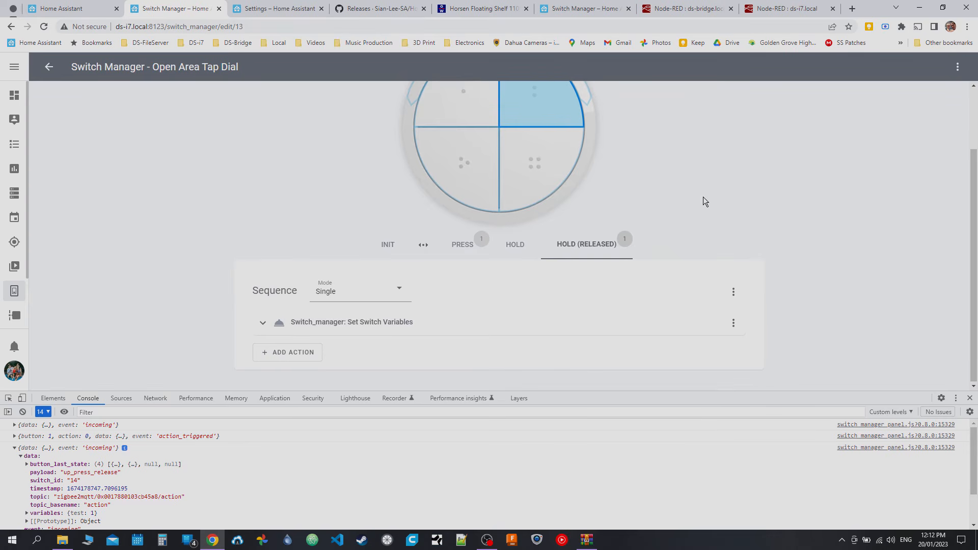
pyautogui.click(356, 323)
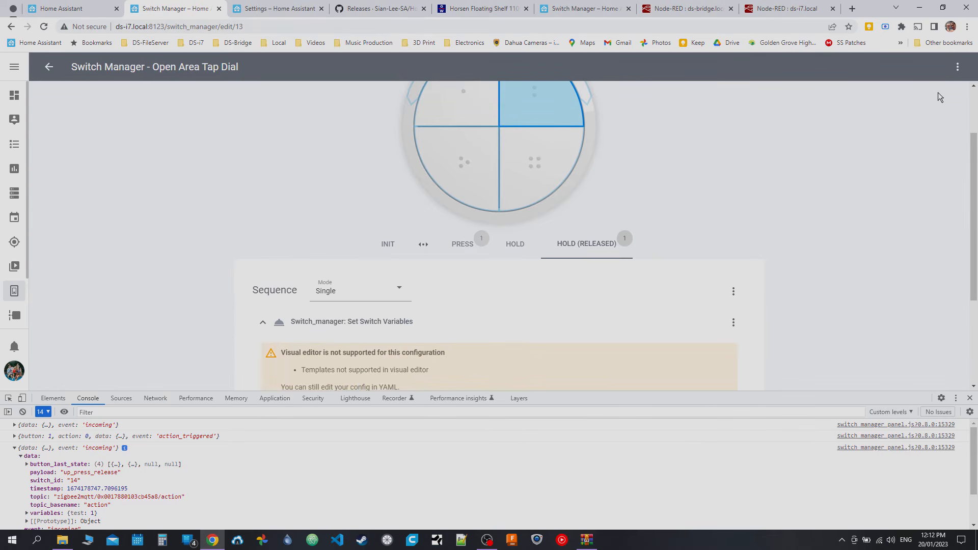
# - Open the switch's Variables, examine the dial_action and dial_action_time entries, and close the dialog without updating
pyautogui.click(958, 68)
pyautogui.click(932, 148)
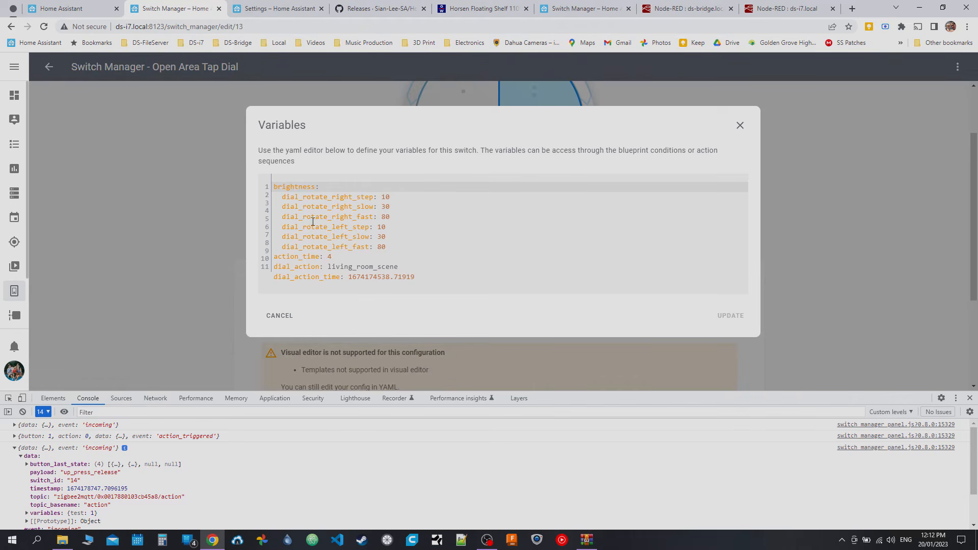
pyautogui.moveTo(430, 285); pyautogui.dragTo(265, 271)
pyautogui.click(322, 260)
pyautogui.click(296, 268)
pyautogui.doubleClick(296, 267)
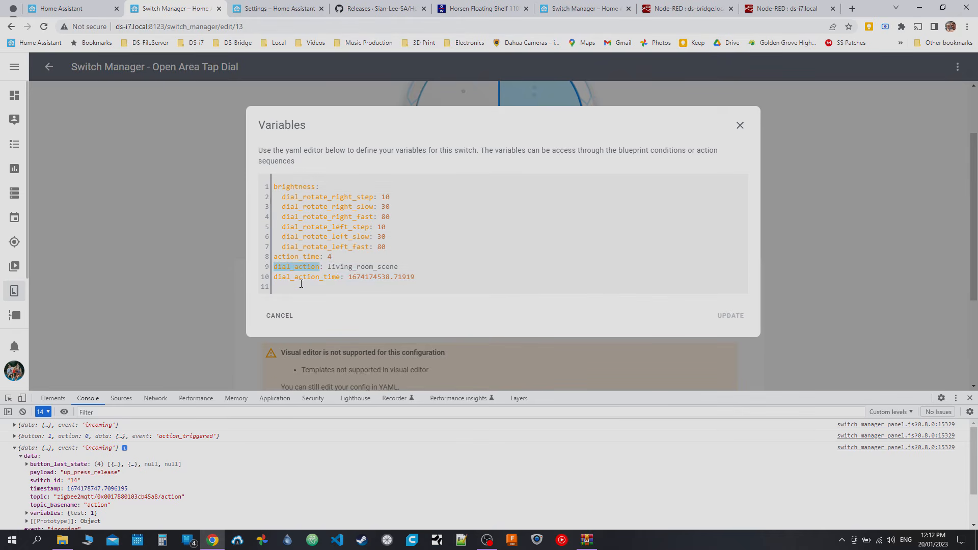
pyautogui.click(308, 278)
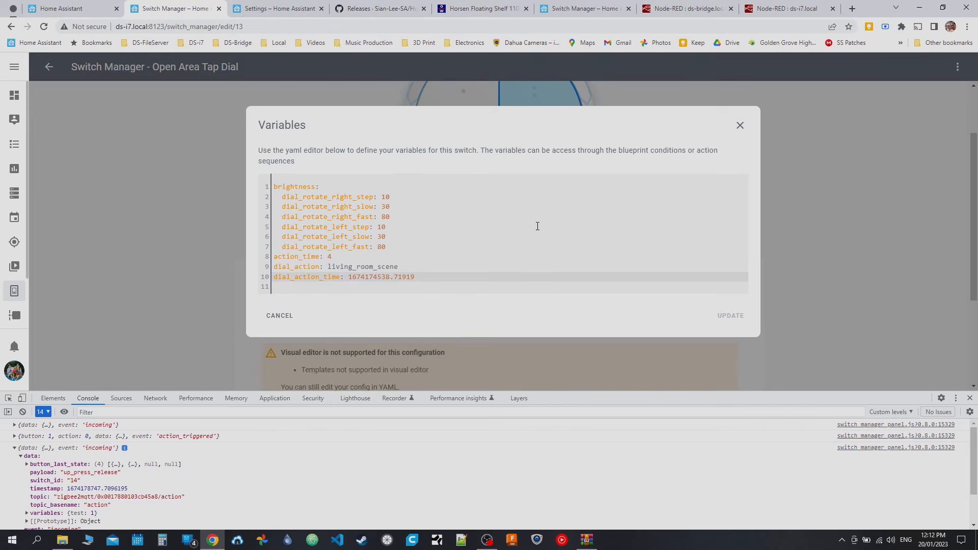
pyautogui.doubleClick(303, 268)
pyautogui.doubleClick(346, 268)
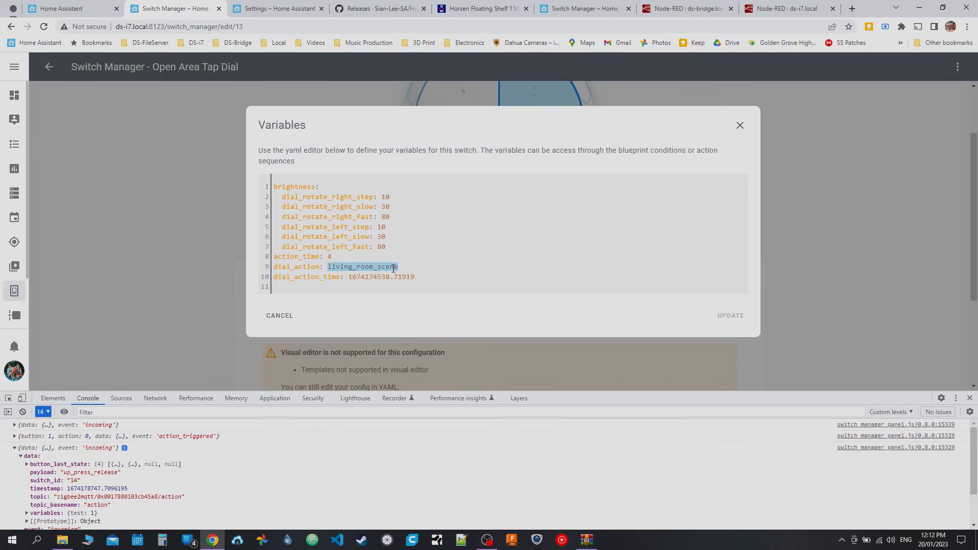
pyautogui.doubleClick(289, 277)
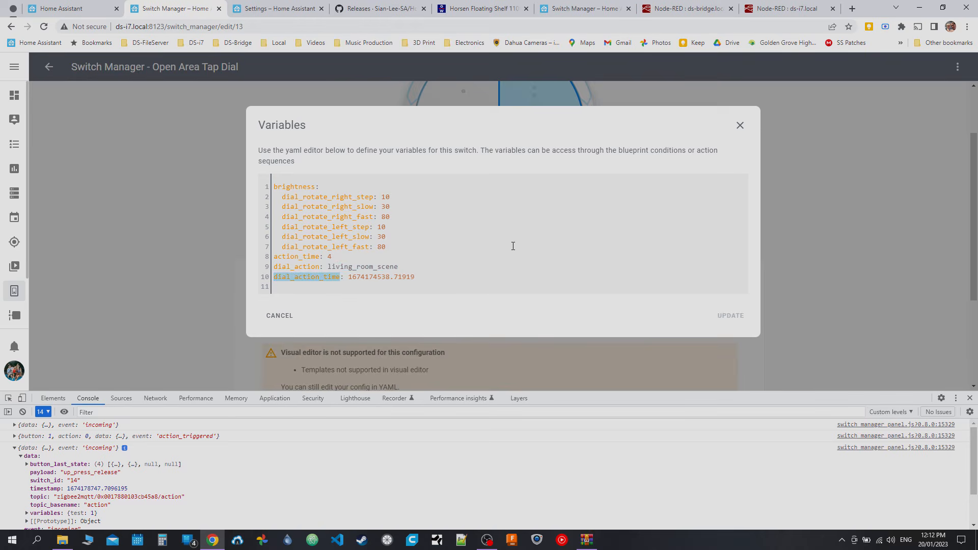
pyautogui.click(740, 125)
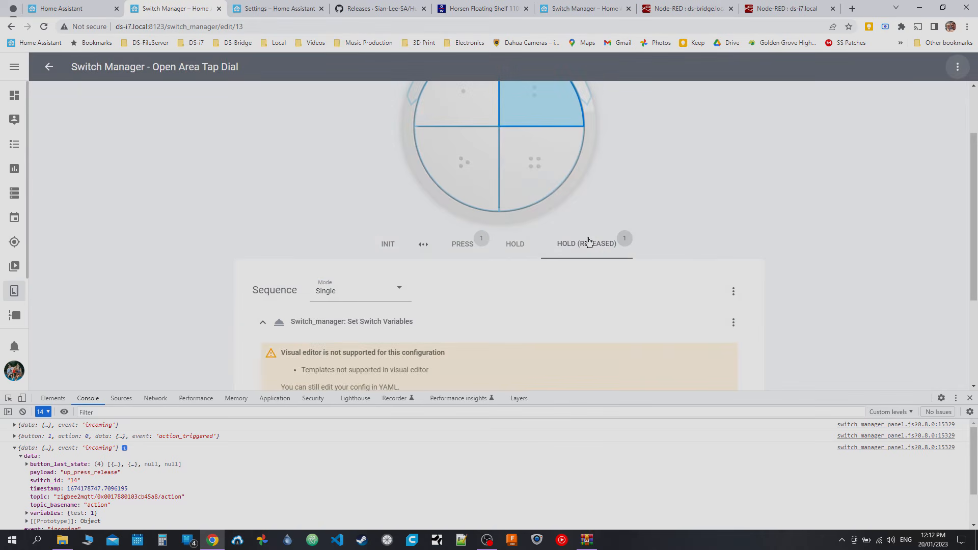
# - Examine the dial_action and dial_action_time values in the YAML of the two-dot button's Set Switch Variables action
pyautogui.scroll(-3, 643, 169)
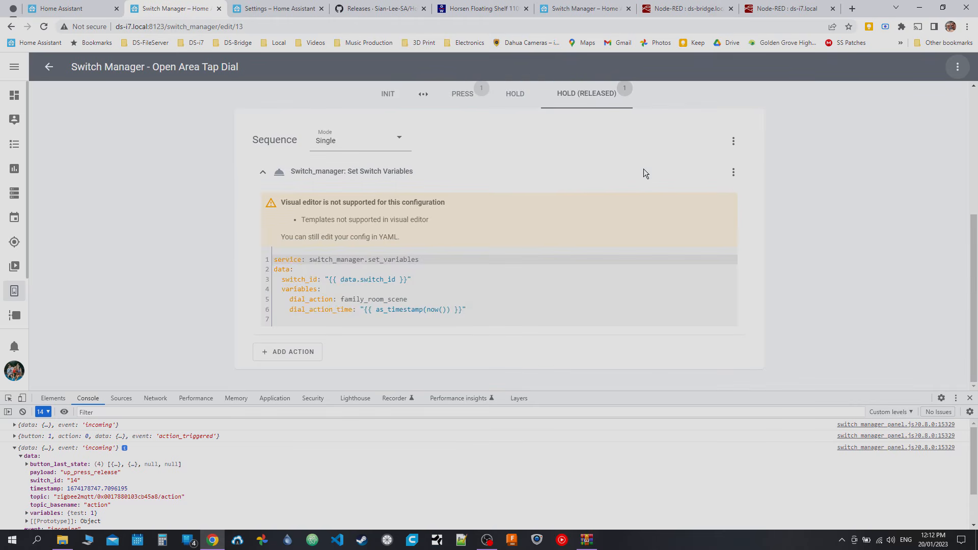
pyautogui.scroll(3, 643, 171)
pyautogui.scroll(-3, 643, 171)
pyautogui.doubleClick(305, 298)
pyautogui.doubleClick(378, 299)
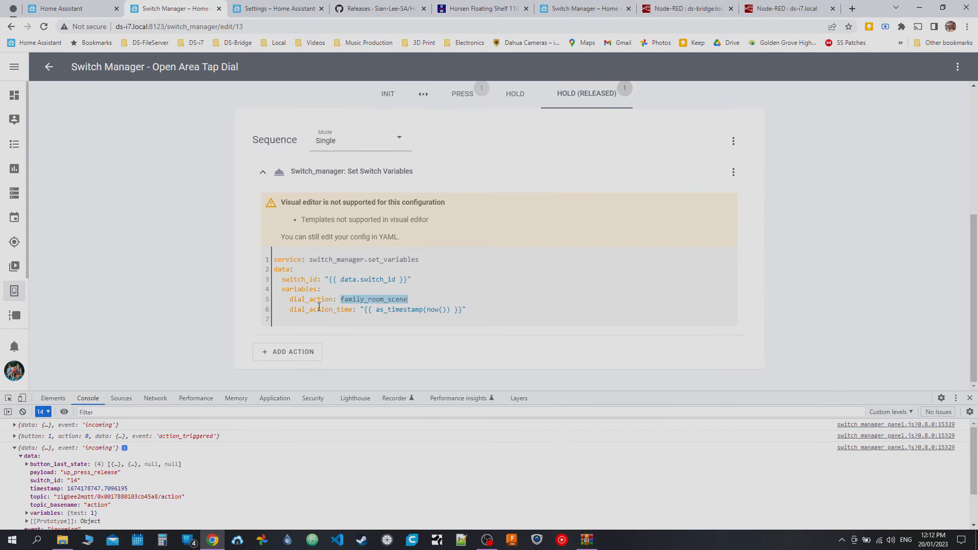
pyautogui.tripleClick(387, 310)
pyautogui.scroll(3, 791, 208)
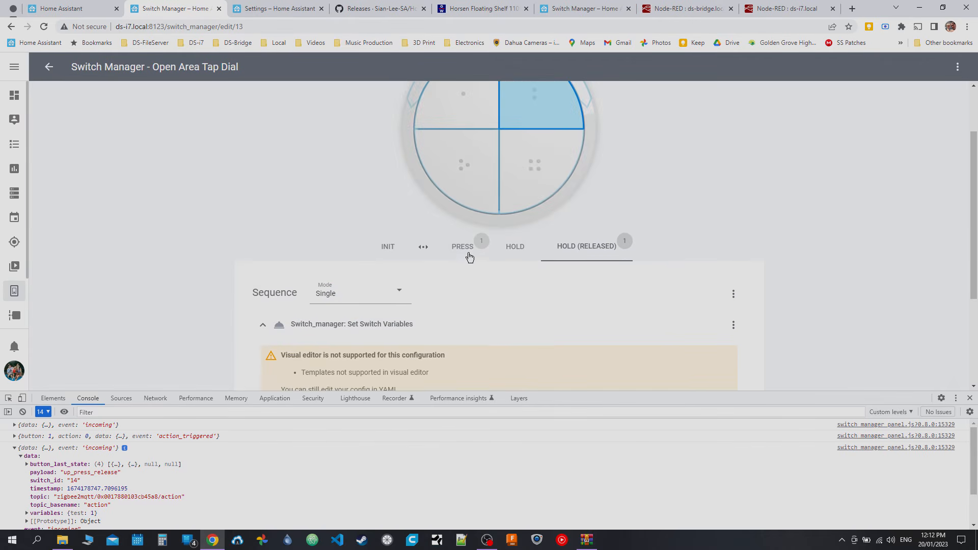
# - Compare the Press sequences of the two-dot and one-dot buttons, and review the YAML of the one-dot button's Hold (Released) action
pyautogui.click(478, 252)
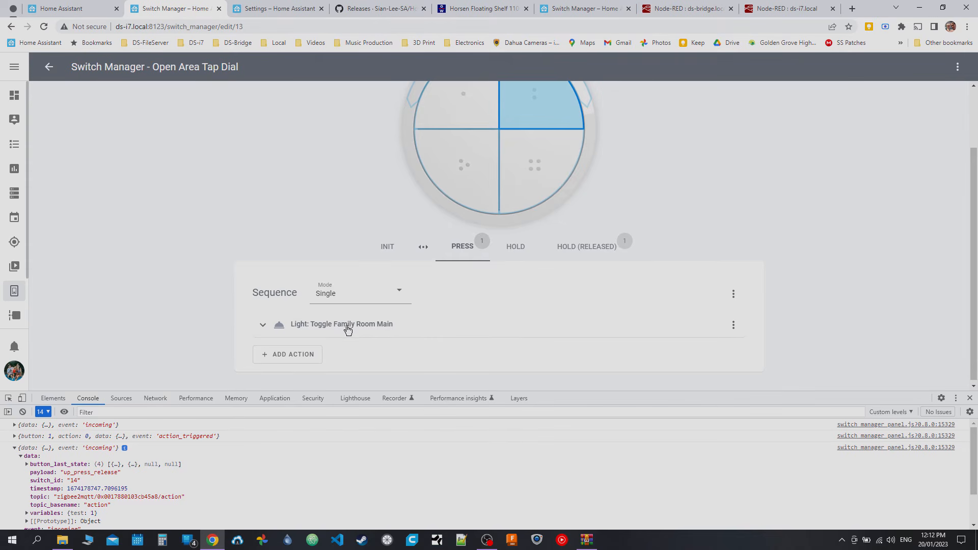
pyautogui.click(463, 112)
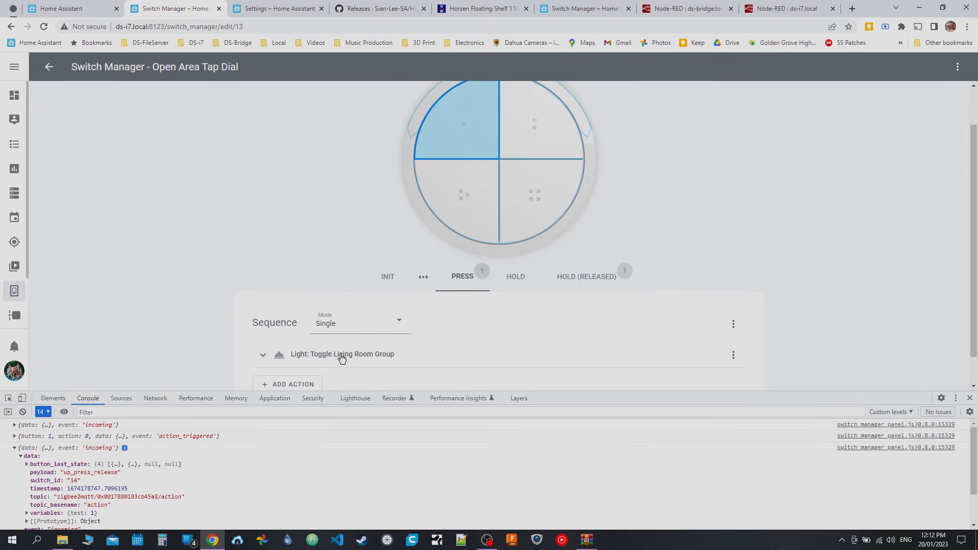
pyautogui.click(586, 286)
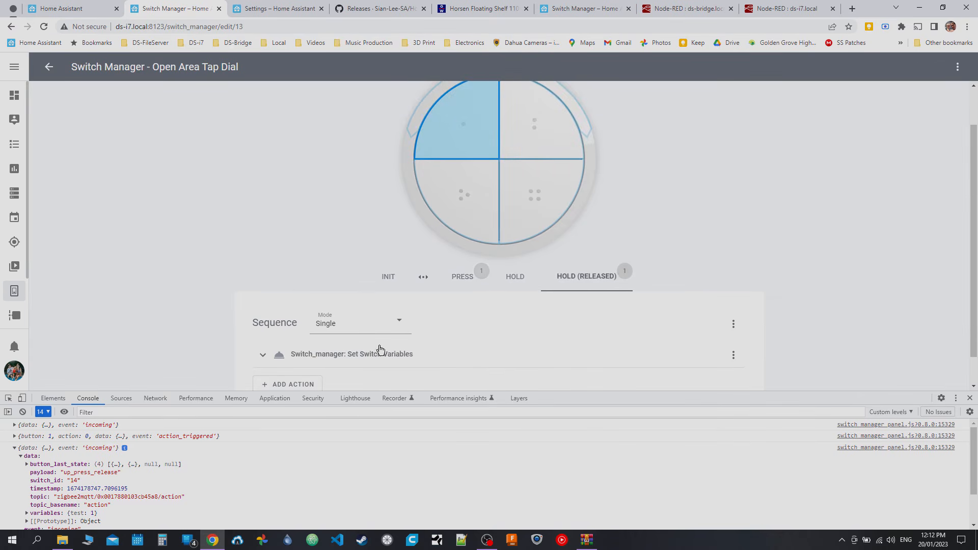
pyautogui.click(357, 356)
pyautogui.scroll(-4, 433, 287)
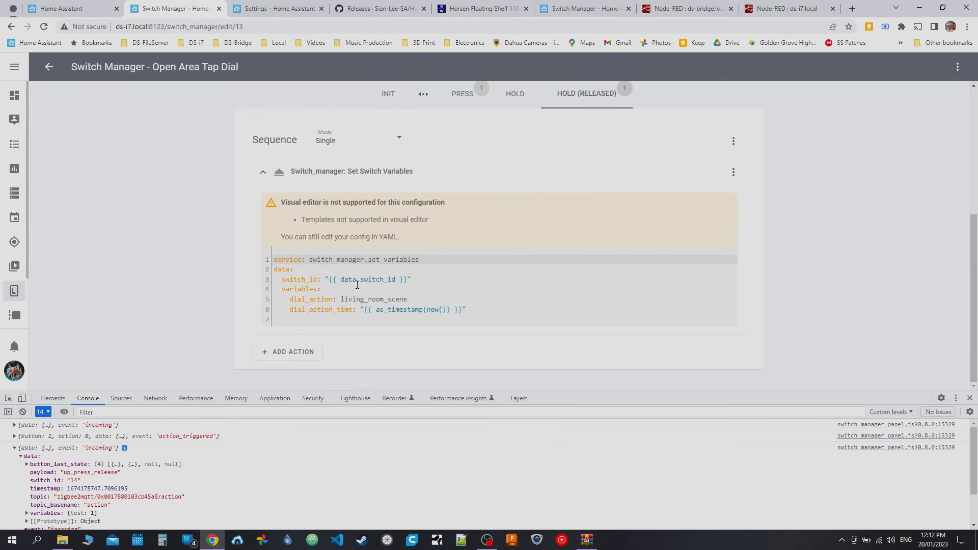
pyautogui.scroll(3, 560, 244)
pyautogui.scroll(-2, 510, 275)
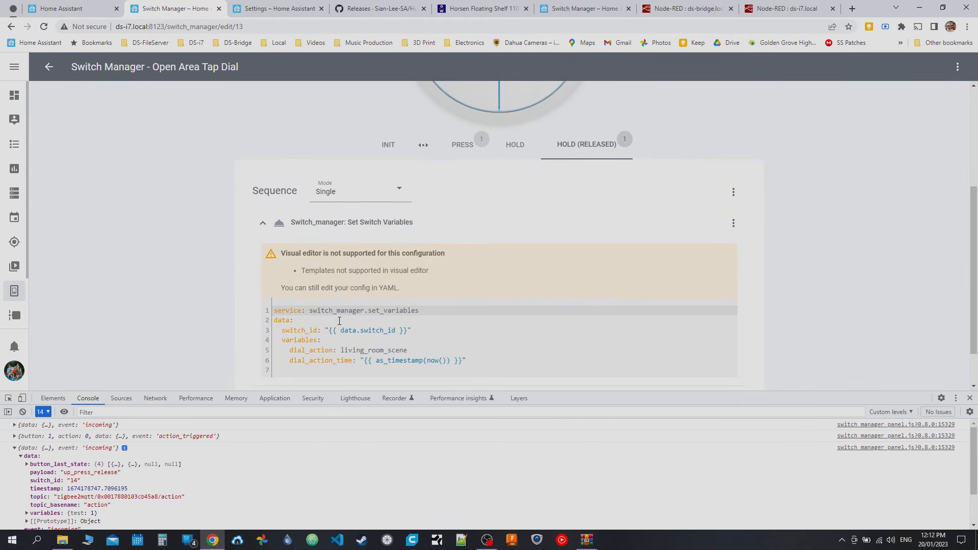
# - Select the four-dot button, expand its Hold (Released) Set Switch Variables action, and examine the dial_action value in the YAML
pyautogui.scroll(3, 611, 255)
pyautogui.click(541, 222)
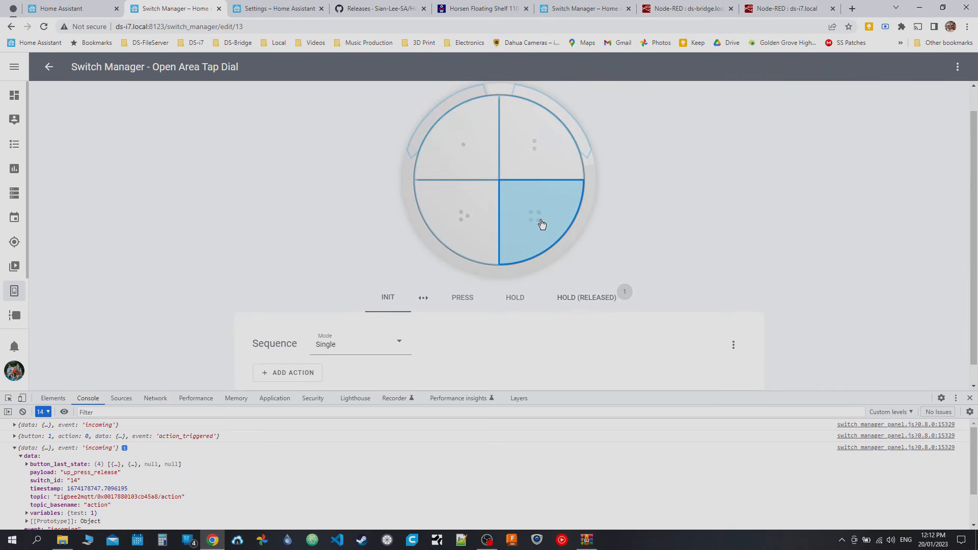
pyautogui.click(586, 301)
pyautogui.scroll(-1, 458, 254)
pyautogui.click(358, 326)
pyautogui.scroll(-2, 229, 305)
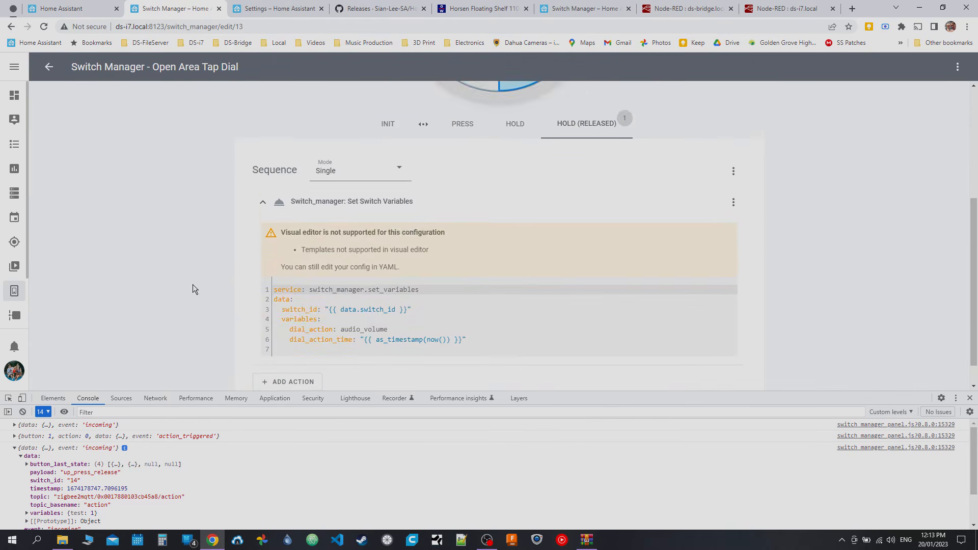
pyautogui.scroll(-1, 192, 289)
pyautogui.doubleClick(361, 300)
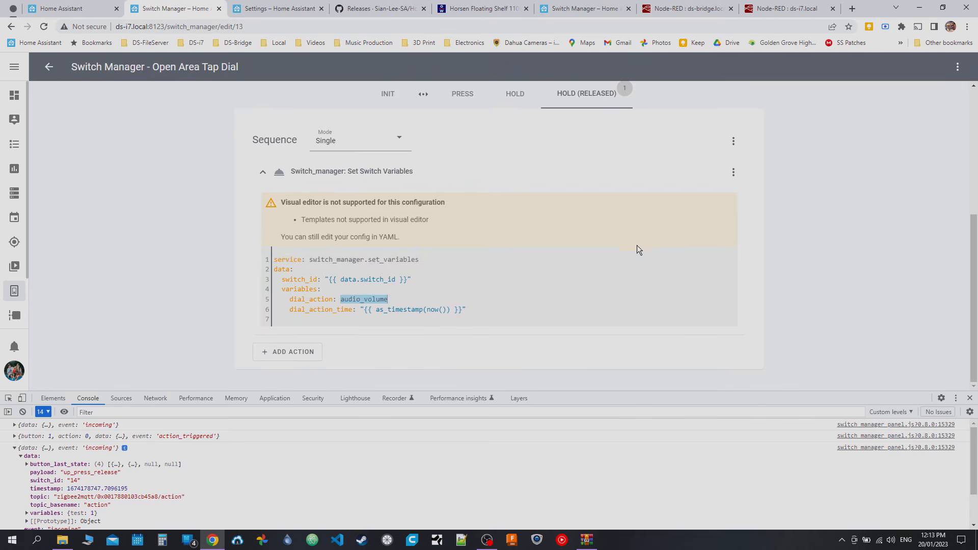
# - Select the dial's right rotation segment and expand the "Perform an action if: Action Time?" action in its Rotate sequence
pyautogui.scroll(4, 511, 237)
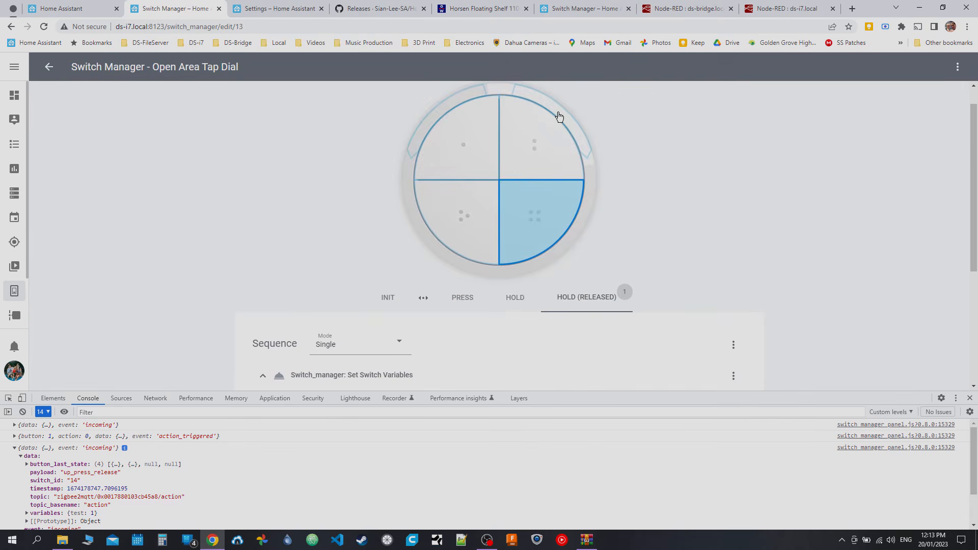
pyautogui.click(559, 116)
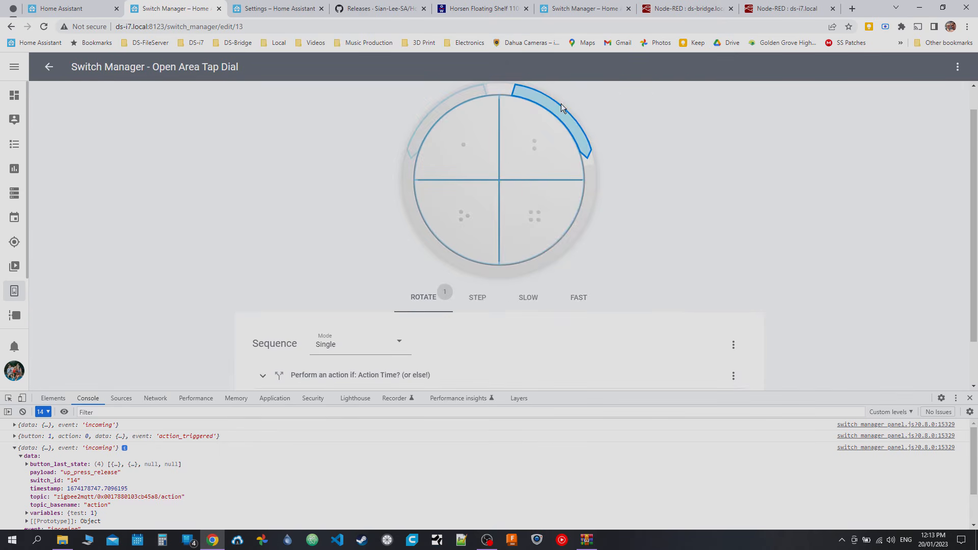
pyautogui.scroll(-1, 346, 249)
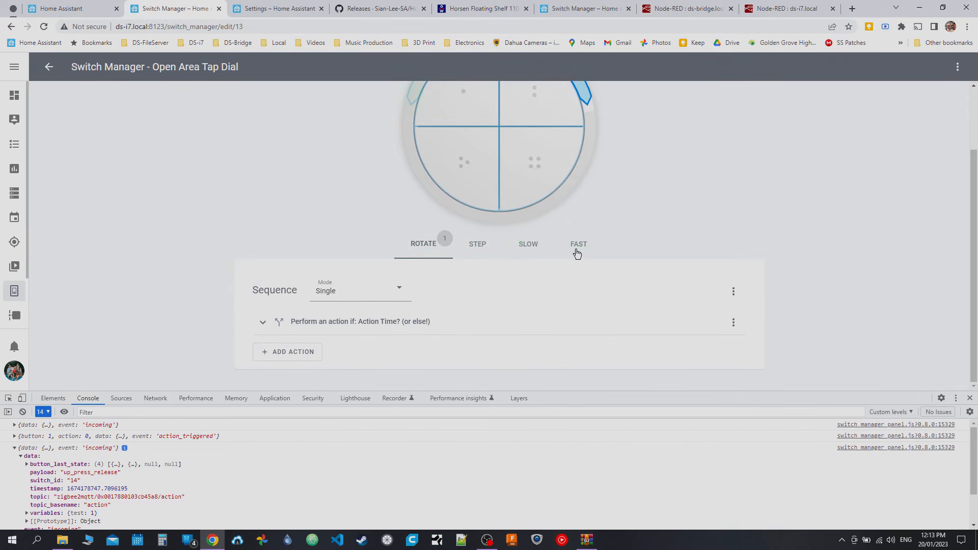
pyautogui.scroll(1, 328, 194)
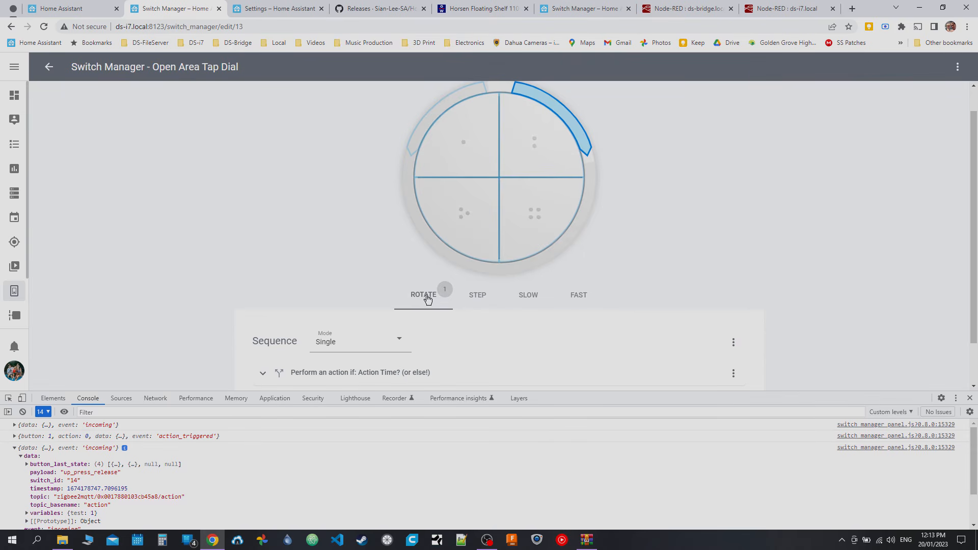
pyautogui.scroll(-1, 227, 247)
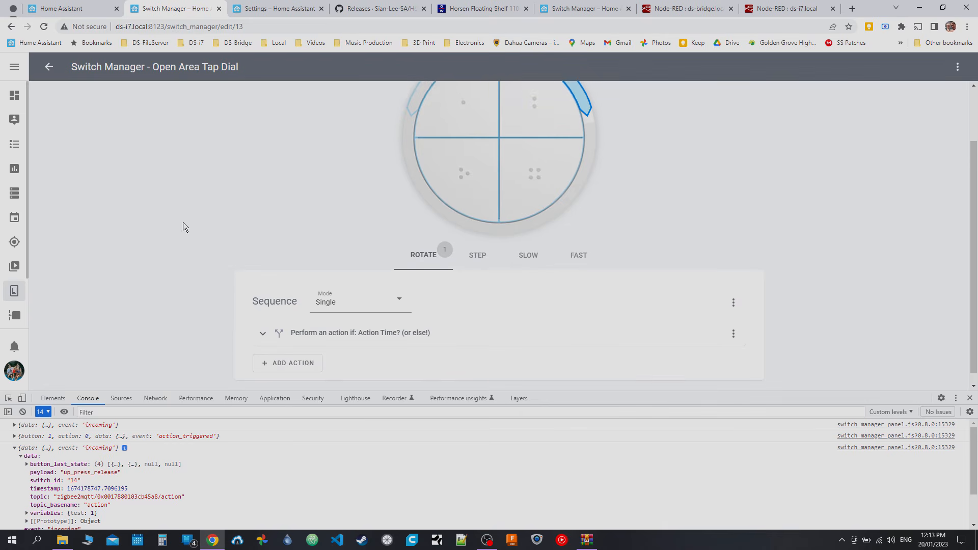
pyautogui.click(291, 326)
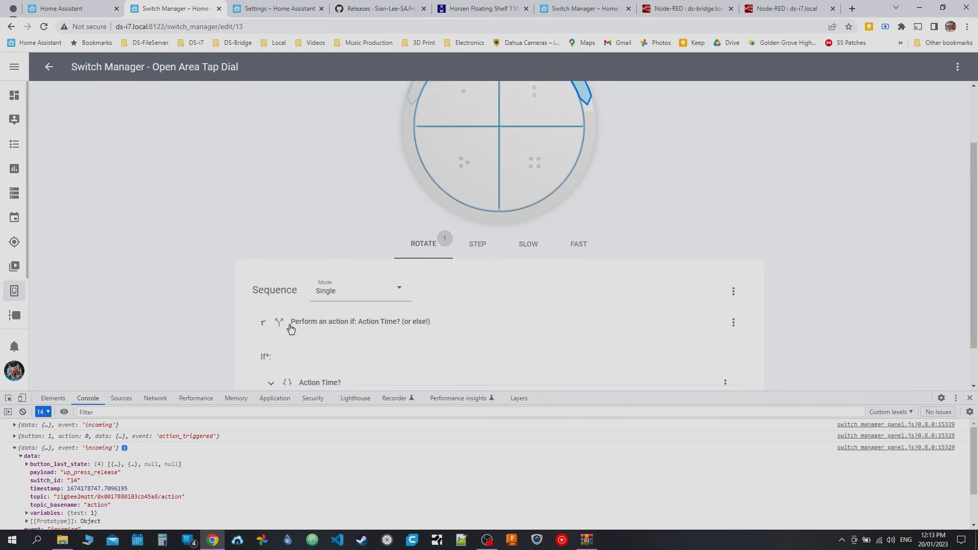
pyautogui.scroll(-2, 222, 255)
pyautogui.scroll(-1, 223, 255)
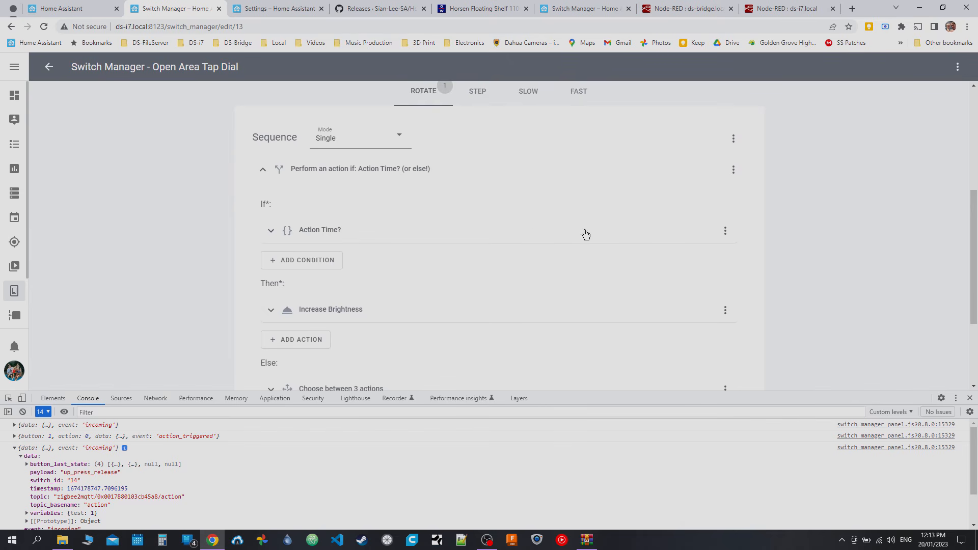
# - Expand the Action Time? condition and examine the data.variables.dial_action_time part of its value template
pyautogui.click(301, 229)
pyautogui.scroll(-1, 362, 253)
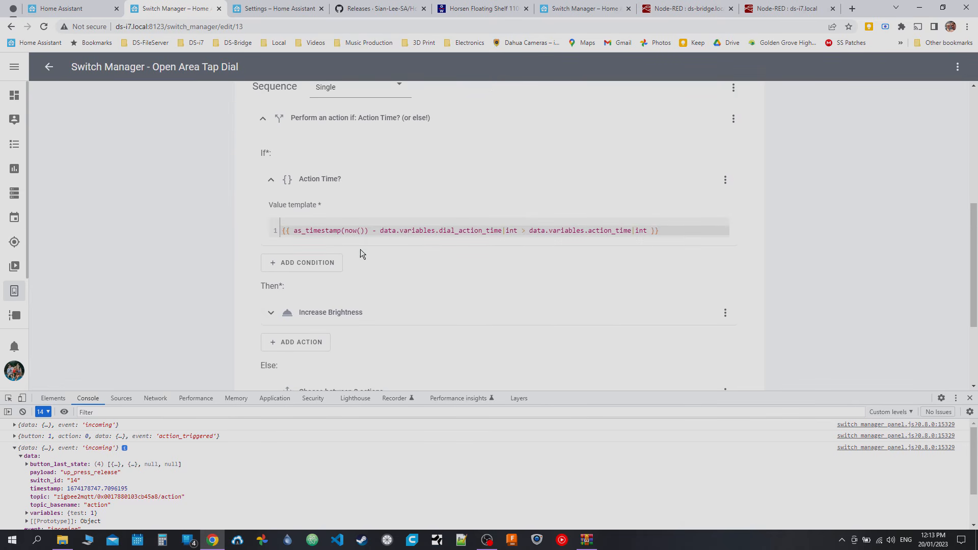
pyautogui.moveTo(294, 232); pyautogui.dragTo(501, 231)
pyautogui.scroll(4, 664, 235)
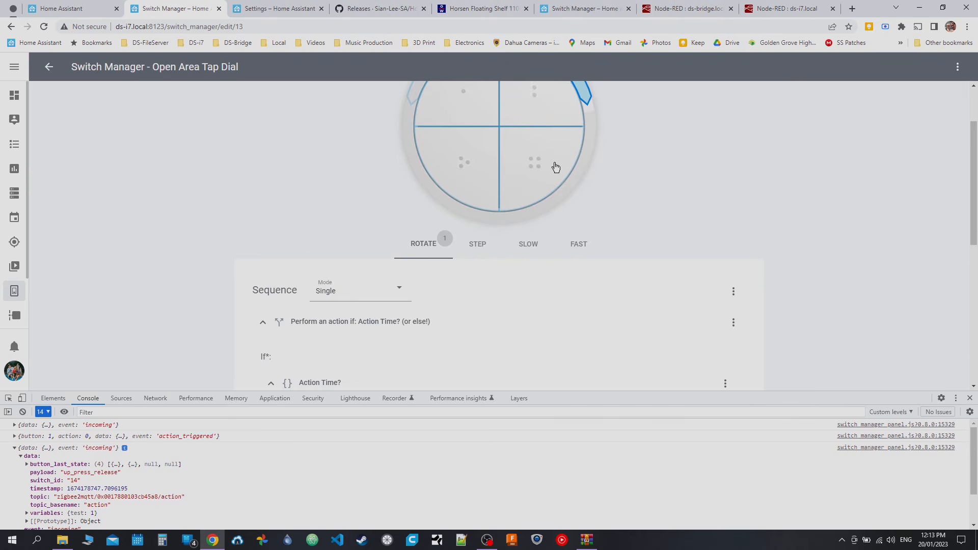
pyautogui.scroll(-4, 500, 279)
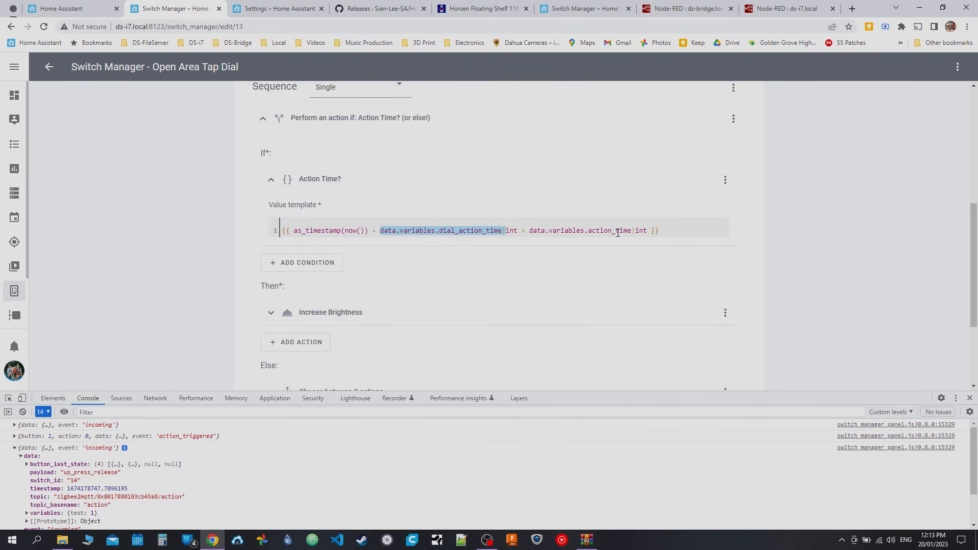
# - Open the switch's Variables, examine the action_time entry, and close the dialog without updating
pyautogui.click(958, 66)
pyautogui.click(917, 144)
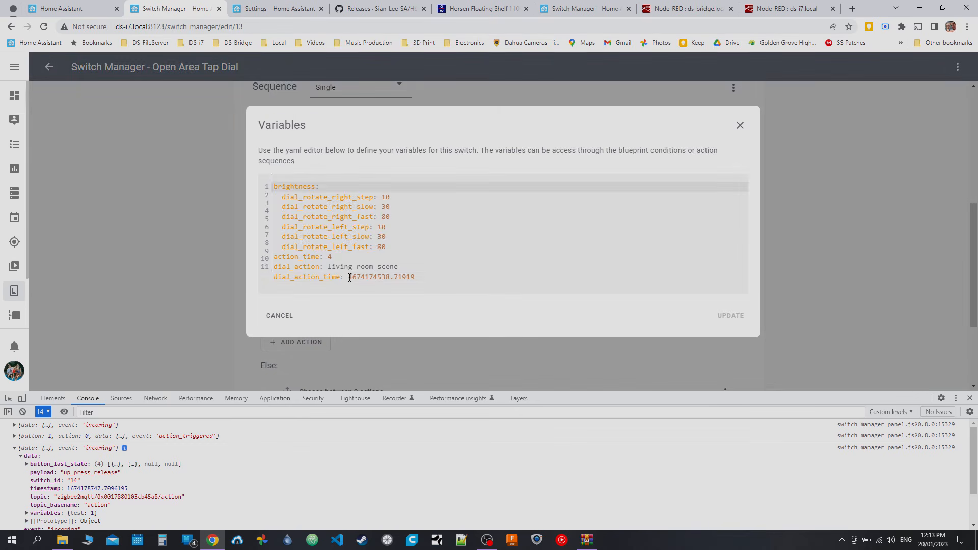
pyautogui.click(331, 260)
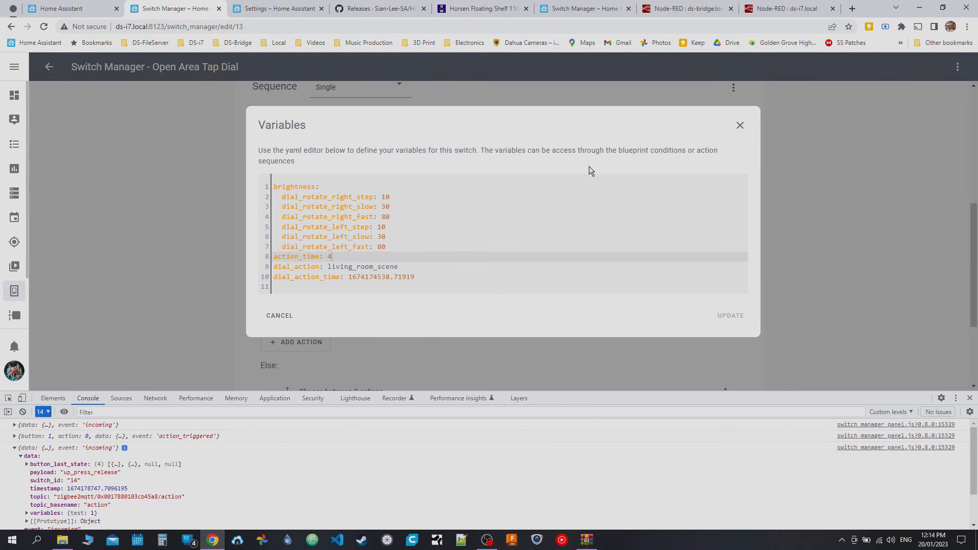
pyautogui.click(739, 125)
# - Expand the Increase Brightness action under Then and review its YAML targets and brightness_step template
pyautogui.scroll(4, 615, 164)
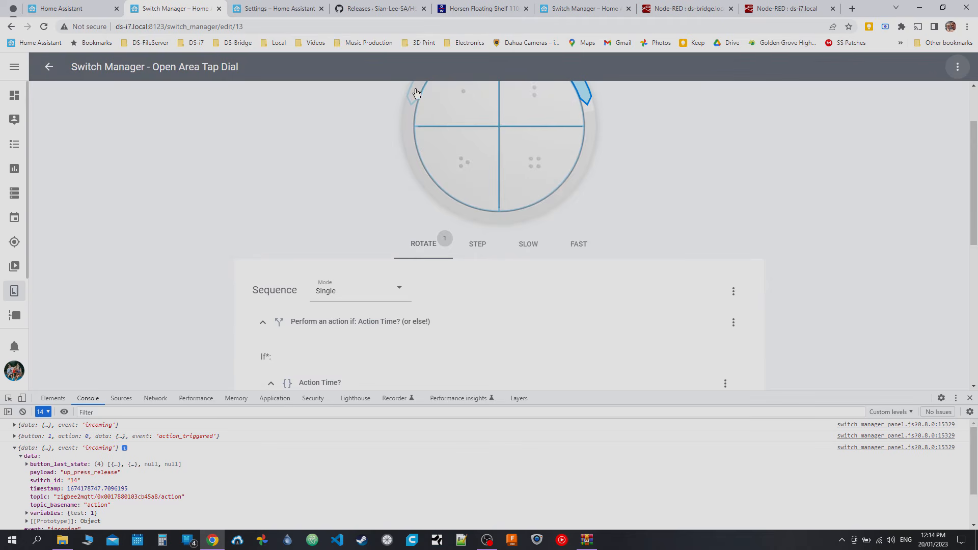
pyautogui.scroll(-5, 307, 155)
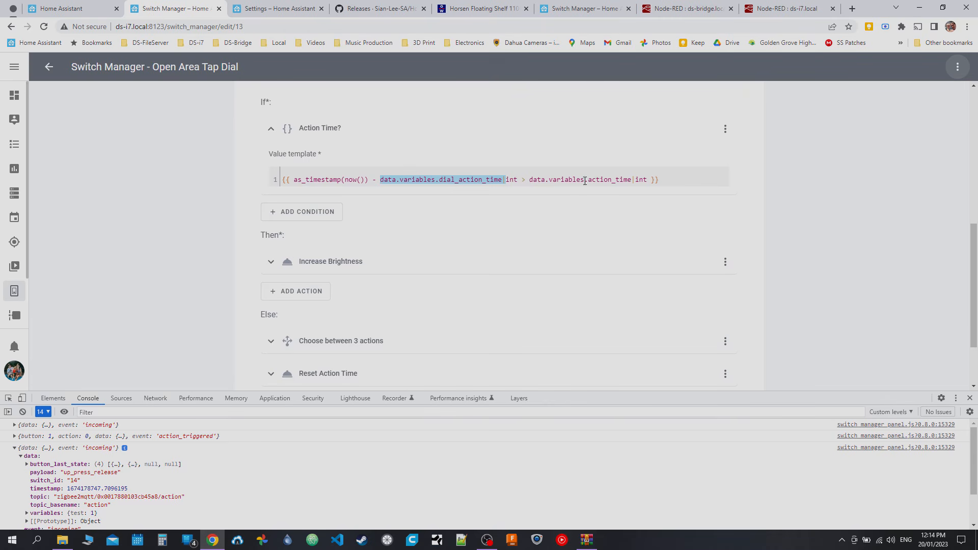
pyautogui.click(313, 265)
pyautogui.scroll(-4, 170, 243)
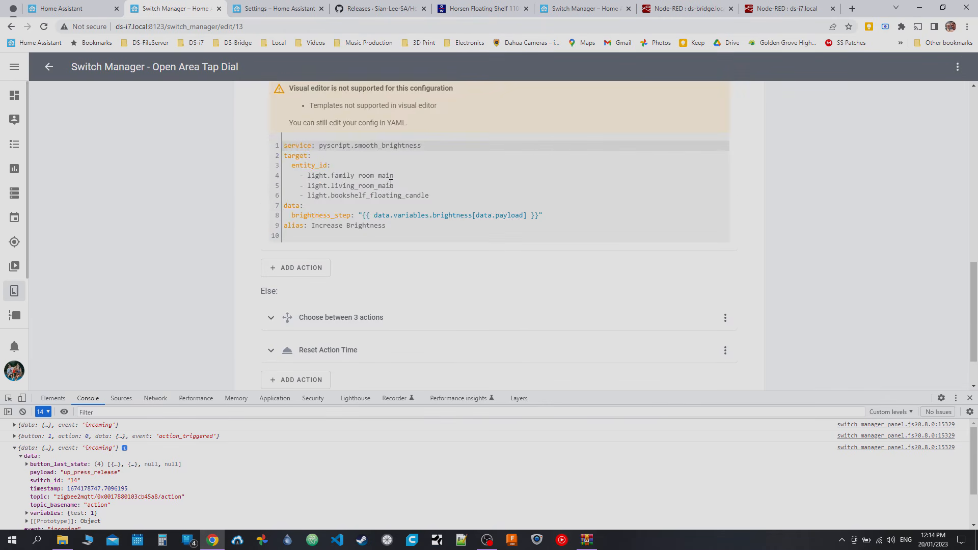
pyautogui.scroll(3, 711, 220)
pyautogui.scroll(-5, 164, 213)
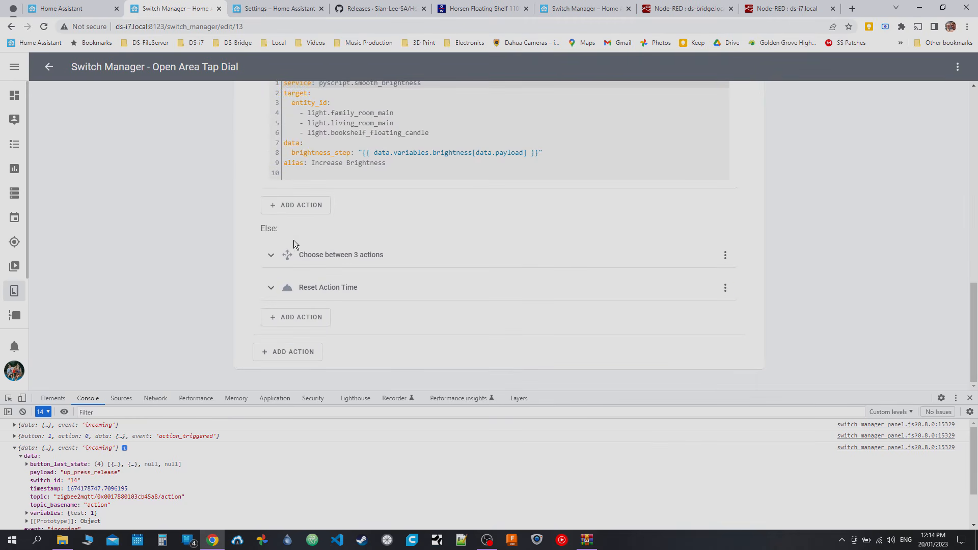
# - Expand the "Choose between 3 actions" block under Else and the Is Audio Volume? condition in Option 1
pyautogui.click(335, 254)
pyautogui.scroll(-1, 184, 216)
pyautogui.scroll(-3, 184, 216)
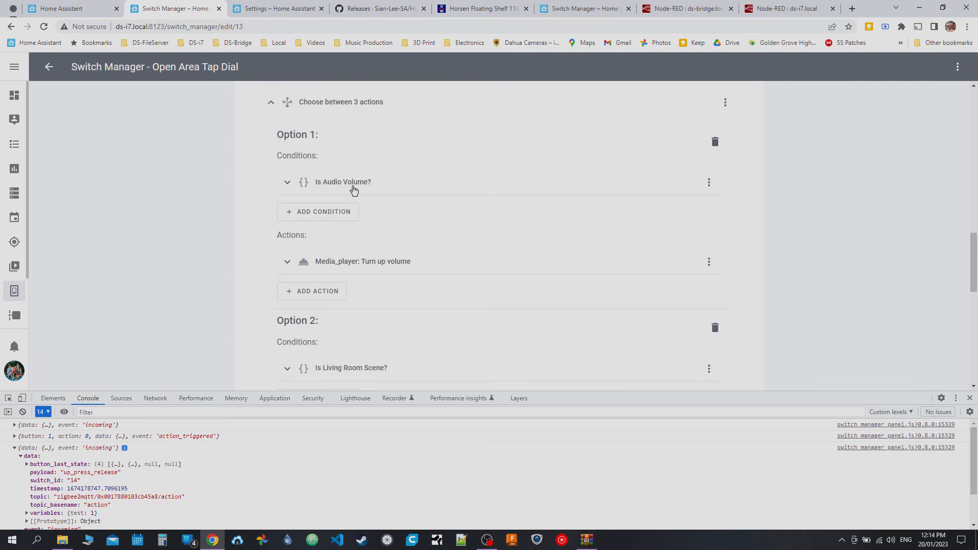
pyautogui.click(349, 183)
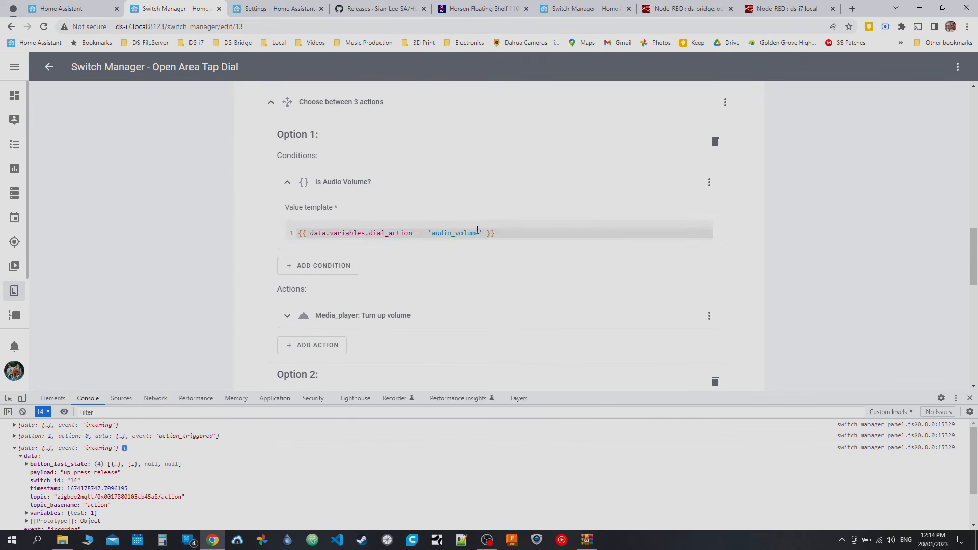
# - Open the switch's Variables, highlight the dial_action key, and close the dialog without updating
pyautogui.click(957, 67)
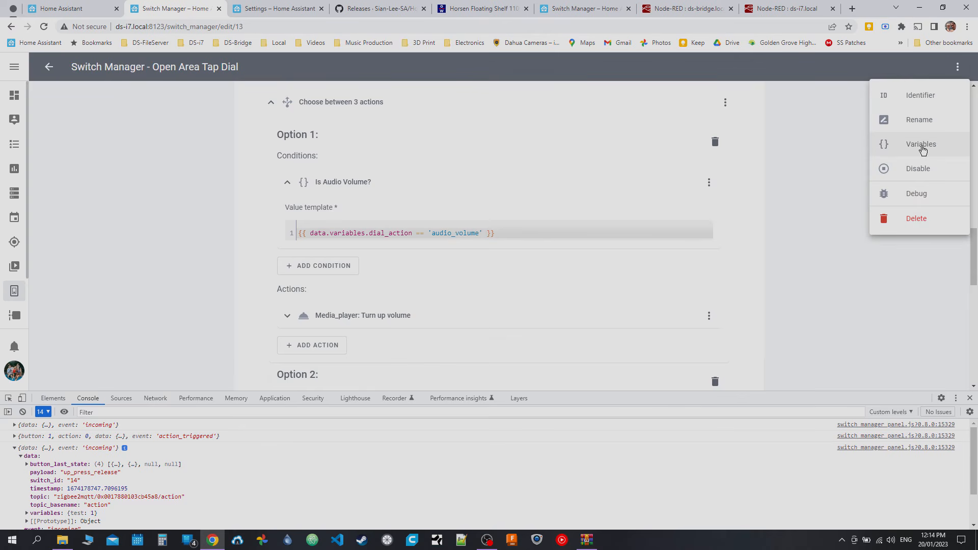
pyautogui.click(924, 144)
pyautogui.doubleClick(278, 267)
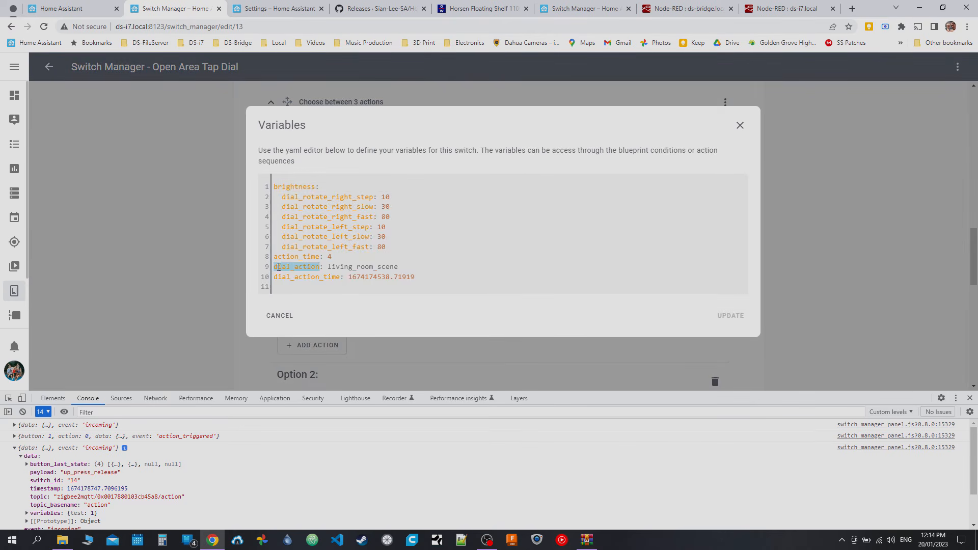
pyautogui.click(740, 125)
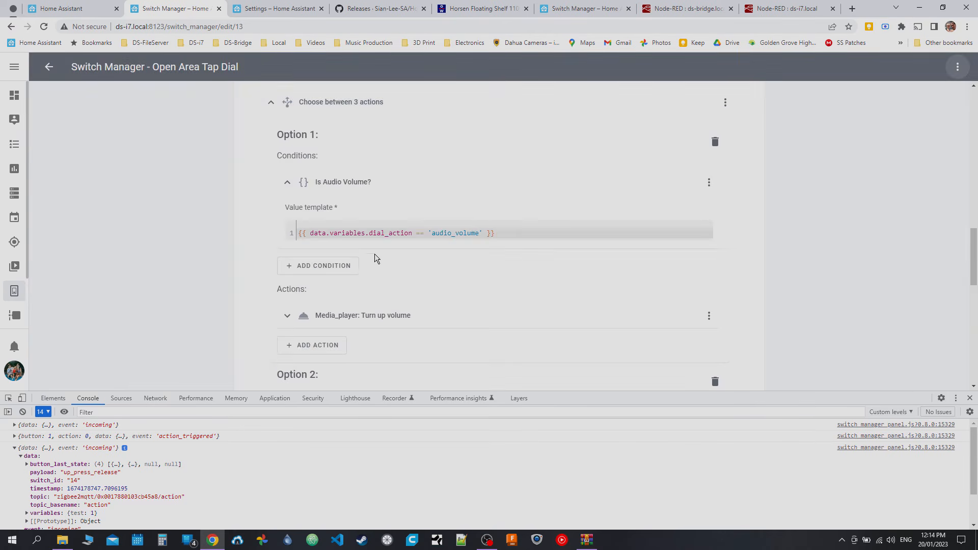
# - Review Options 1 to 3, expanding and collapsing the Next Scenes - Living Room action in Option 2
pyautogui.scroll(-1, 377, 258)
pyautogui.scroll(-1, 384, 262)
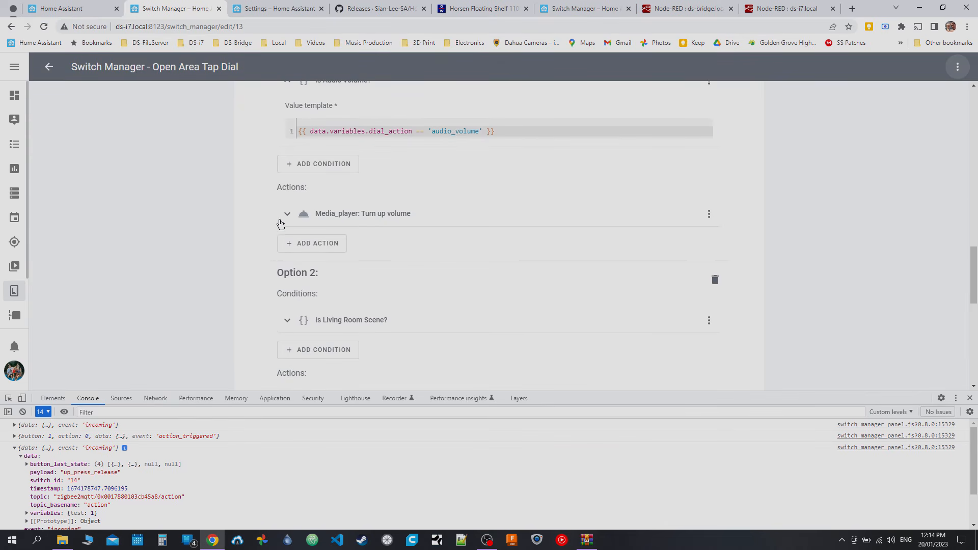
pyautogui.scroll(-2, 365, 225)
pyautogui.scroll(2, 372, 169)
pyautogui.scroll(-2, 357, 221)
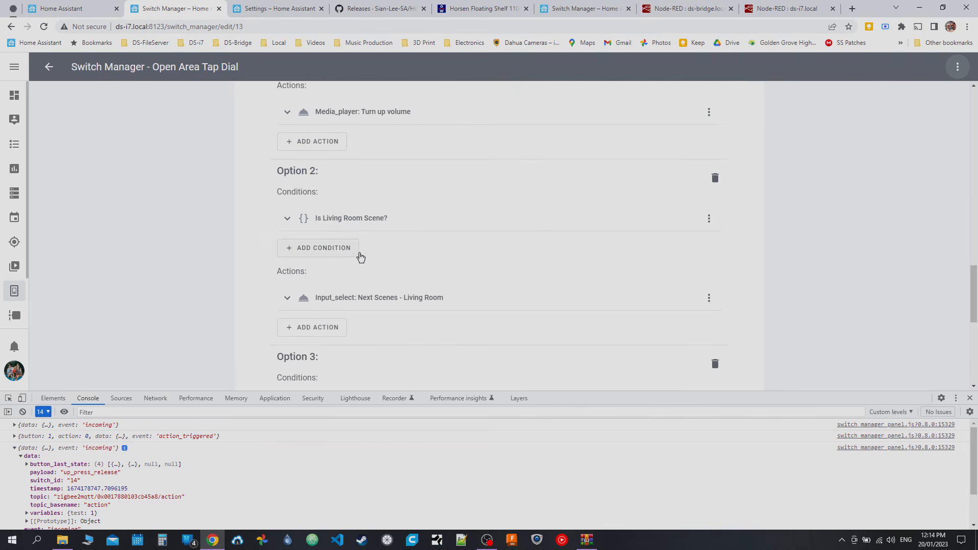
pyautogui.click(362, 297)
pyautogui.scroll(-3, 305, 244)
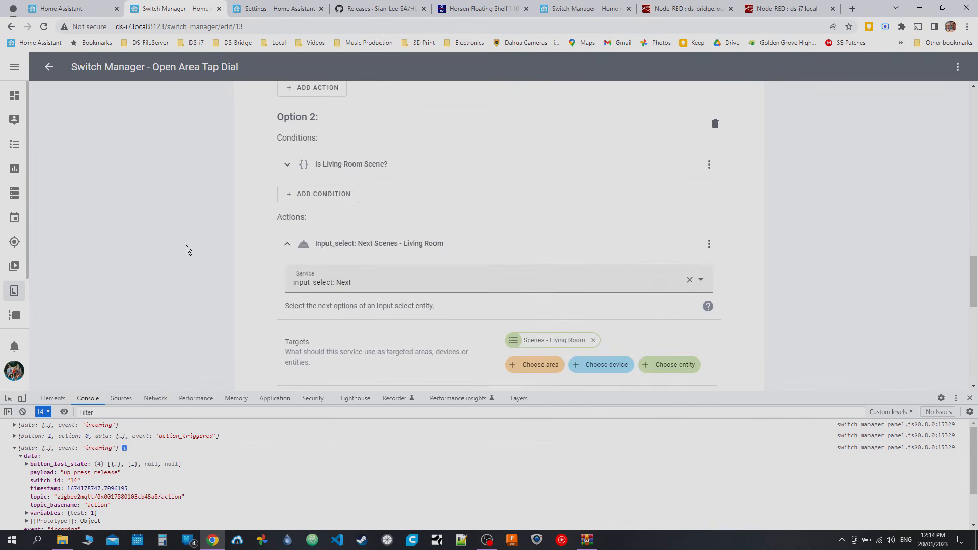
pyautogui.click(295, 147)
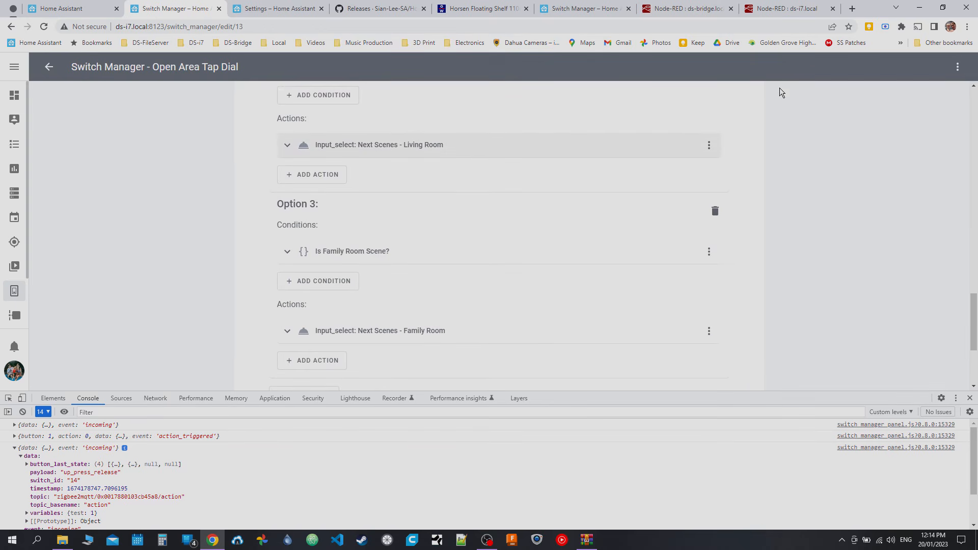
# - Switch to the ds-i7 Node-RED instance and examine the Home Assistant flow, including its Input Select Scenes group
pyautogui.click(691, 7)
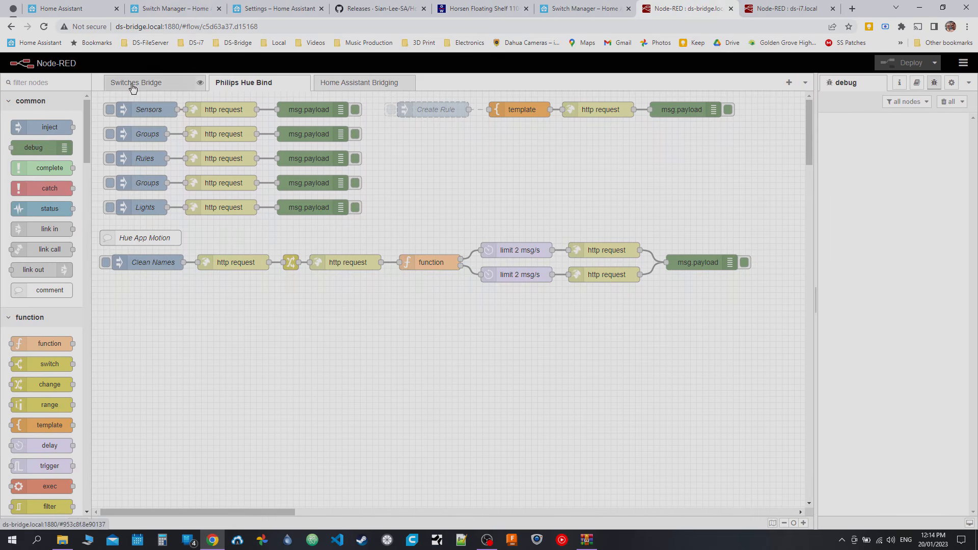
pyautogui.click(783, 6)
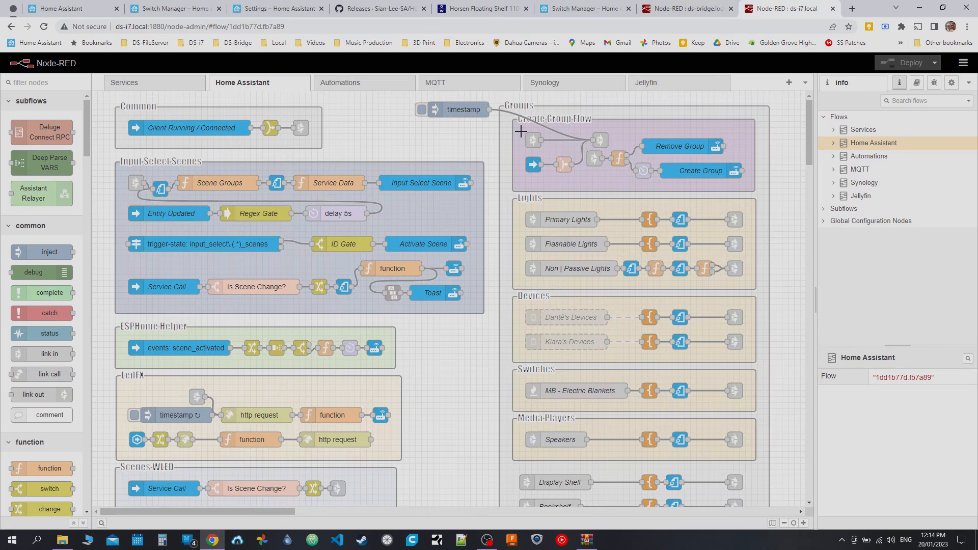
pyautogui.scroll(-3, 497, 214)
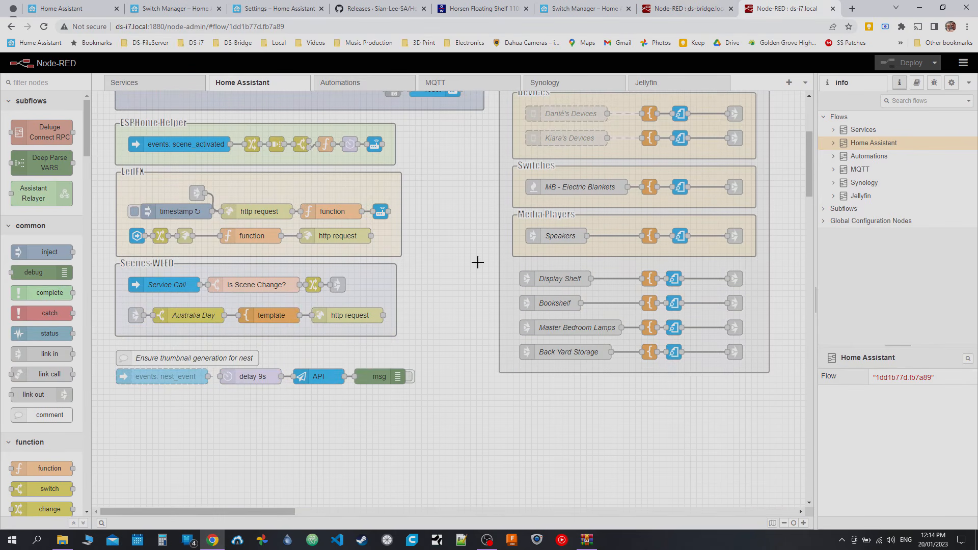
pyautogui.scroll(3, 486, 264)
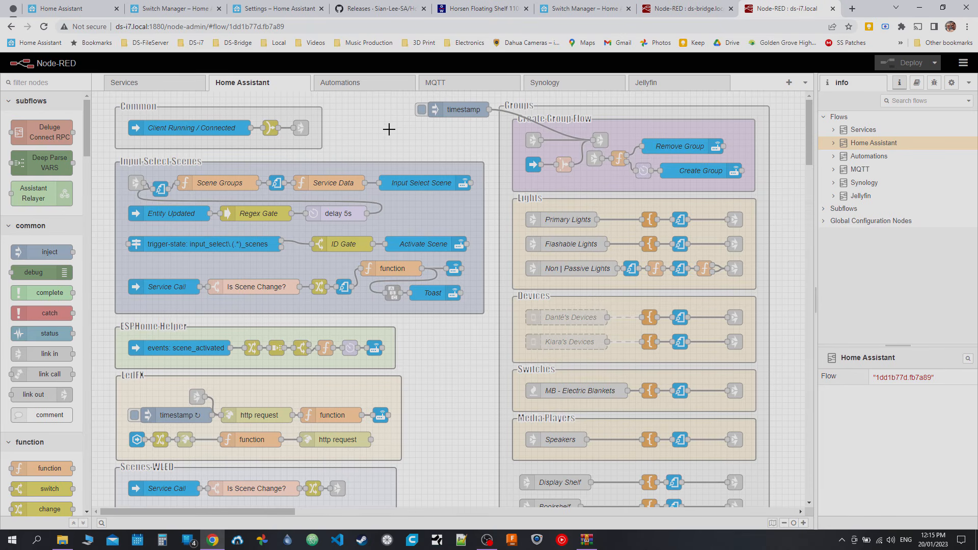
# - Return to Switch Manager and expand Option 2's Next Scenes - Living Room action to examine its target and Cycle option
pyautogui.click(174, 8)
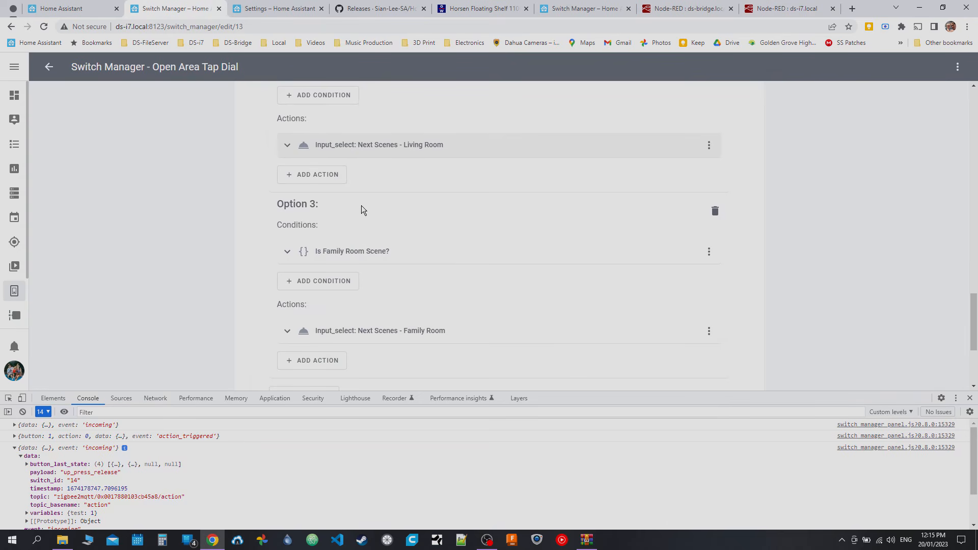
pyautogui.click(331, 154)
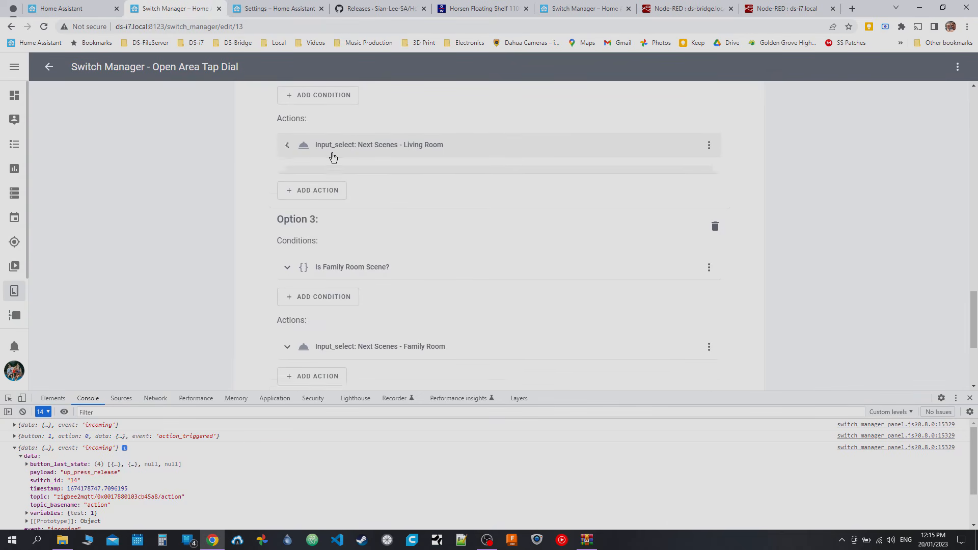
pyautogui.click(704, 308)
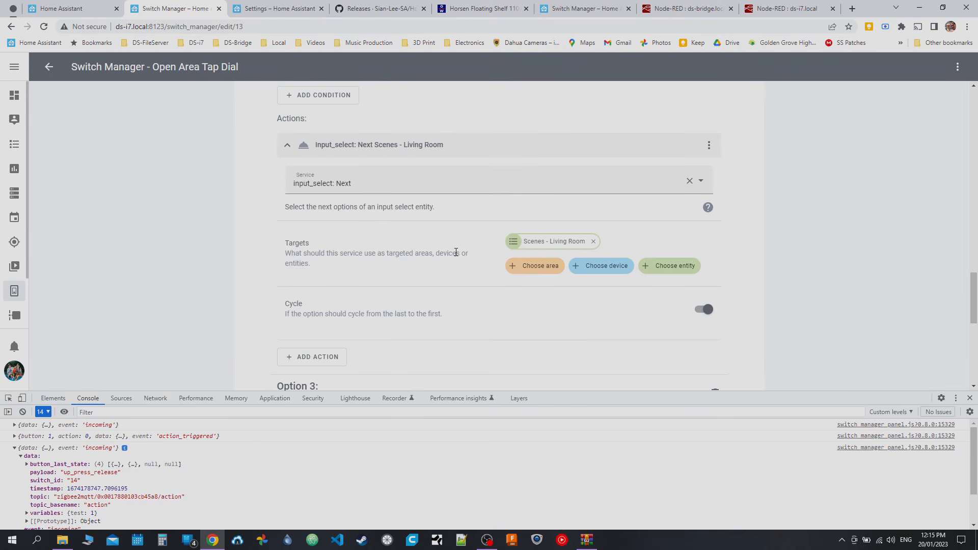
# - Expand Option 3's Is Family Room Scene? condition to examine its value template
pyautogui.scroll(-4, 179, 239)
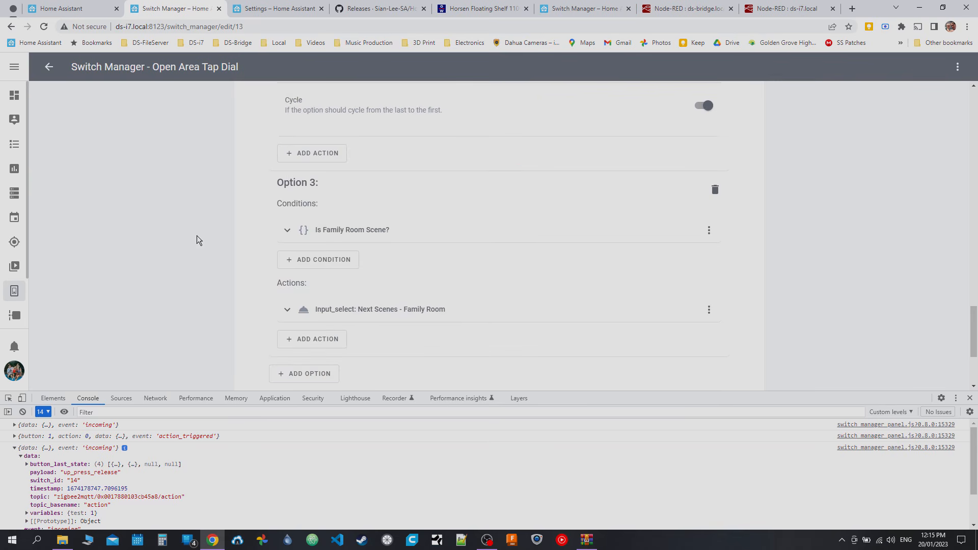
pyautogui.click(334, 235)
pyautogui.scroll(-3, 246, 179)
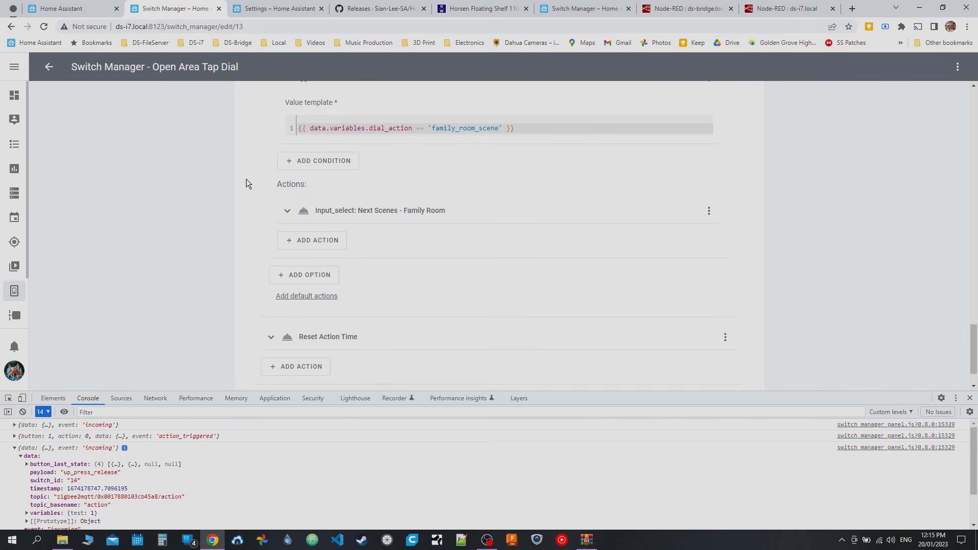
# - Collapse Option 2's Next Scenes - Living Room action, then expand and collapse its Is Living Room Scene? condition to review the template
pyautogui.scroll(10, 215, 245)
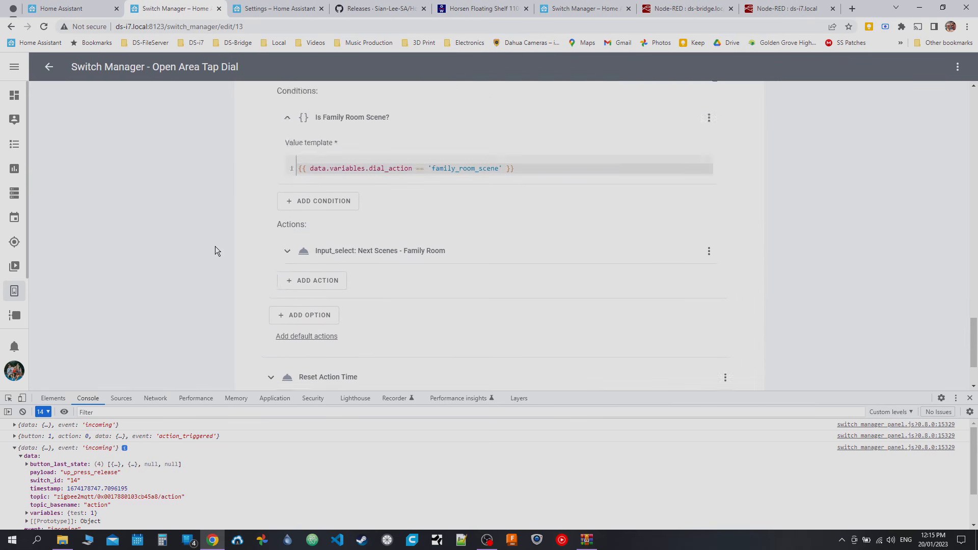
pyautogui.click(297, 247)
pyautogui.click(301, 170)
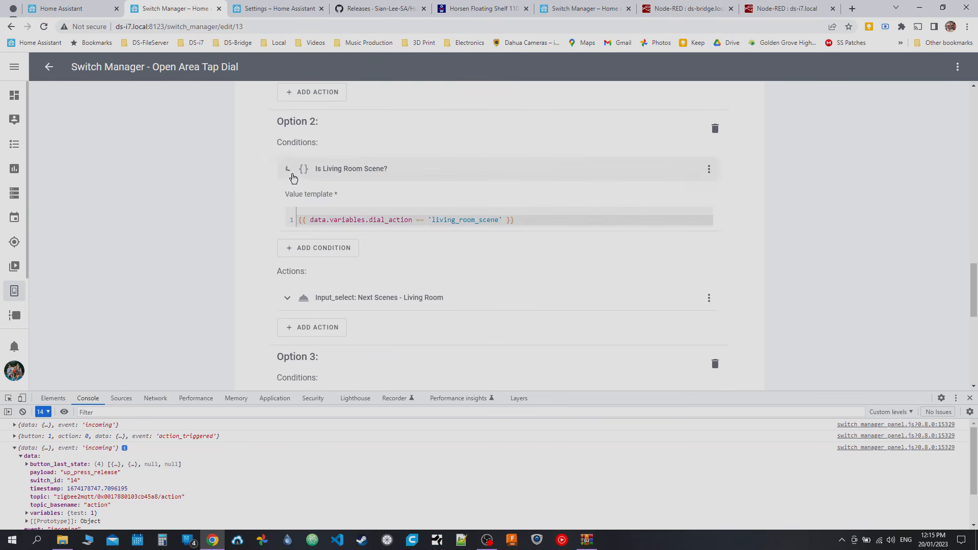
pyautogui.click(298, 170)
# - Collapse the Choose between 3 actions block and expand Reset Action Time to examine its set_variables YAML
pyautogui.scroll(2, 267, 164)
pyautogui.scroll(2, 332, 152)
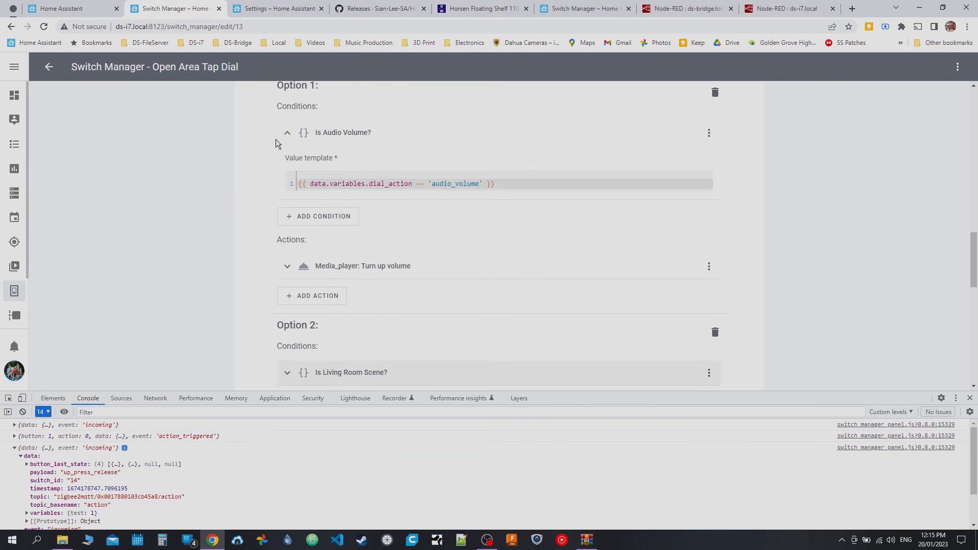
pyautogui.scroll(2, 305, 153)
pyautogui.click(338, 164)
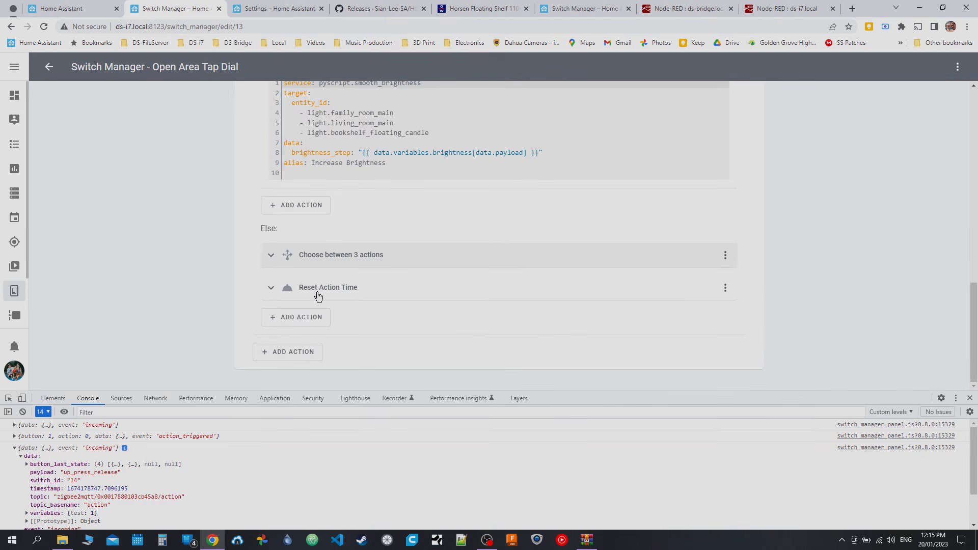
pyautogui.click(332, 289)
pyautogui.scroll(-3, 163, 239)
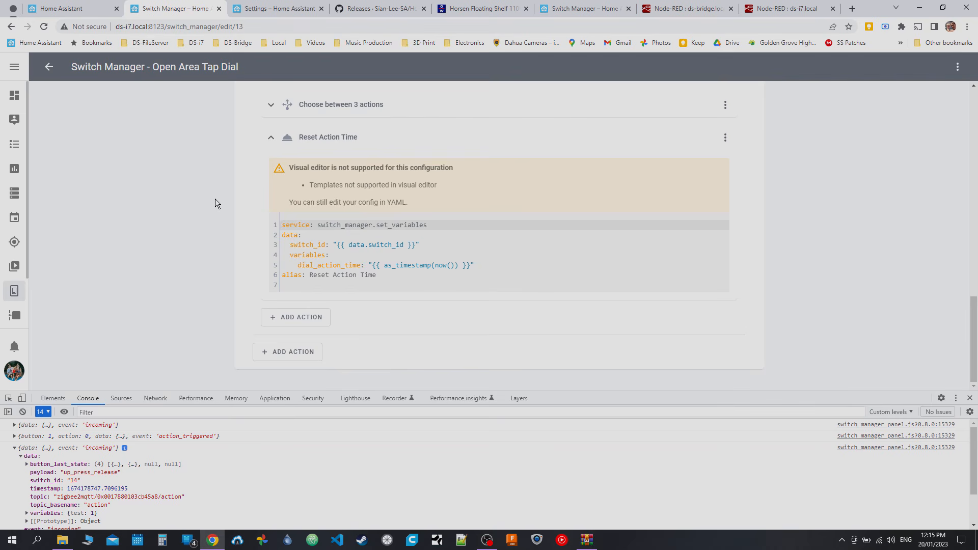
# - Return to the dial diagram and highlight the Philips Hue Tap Dial blueprint name
pyautogui.scroll(8, 215, 198)
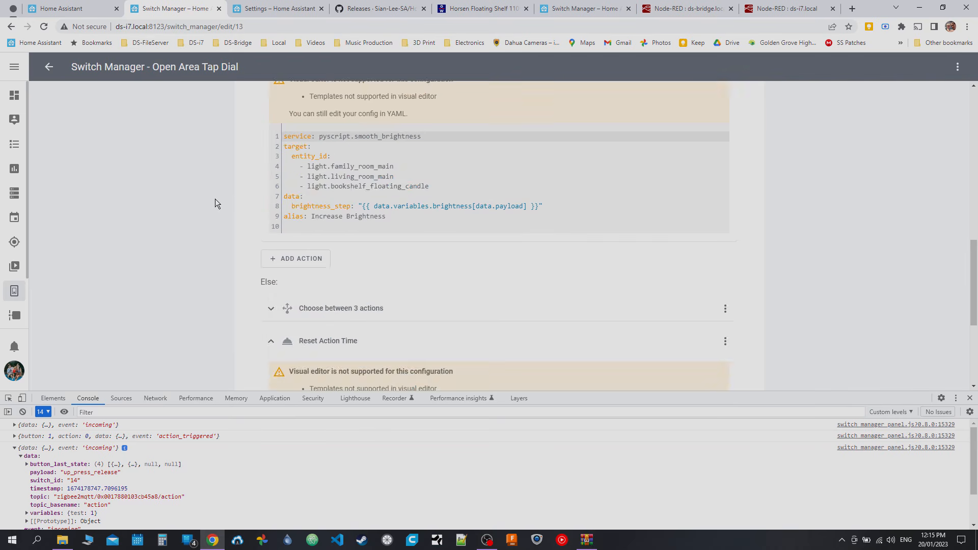
pyautogui.scroll(8, 187, 191)
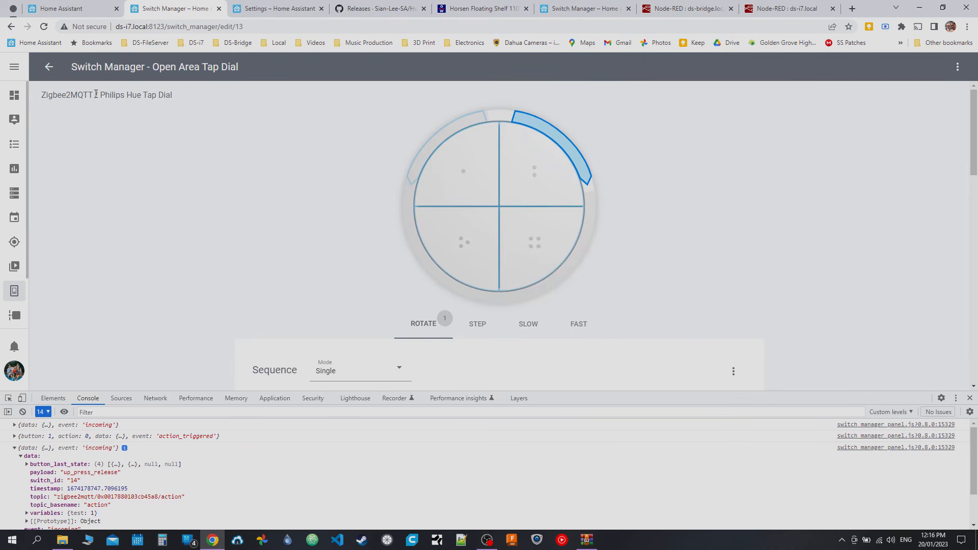
pyautogui.moveTo(103, 95); pyautogui.dragTo(204, 100)
# - Open the switch's Variables, highlight the brightness key and part of dial_rotate_right_step, and close the dialog without updating
pyautogui.click(957, 67)
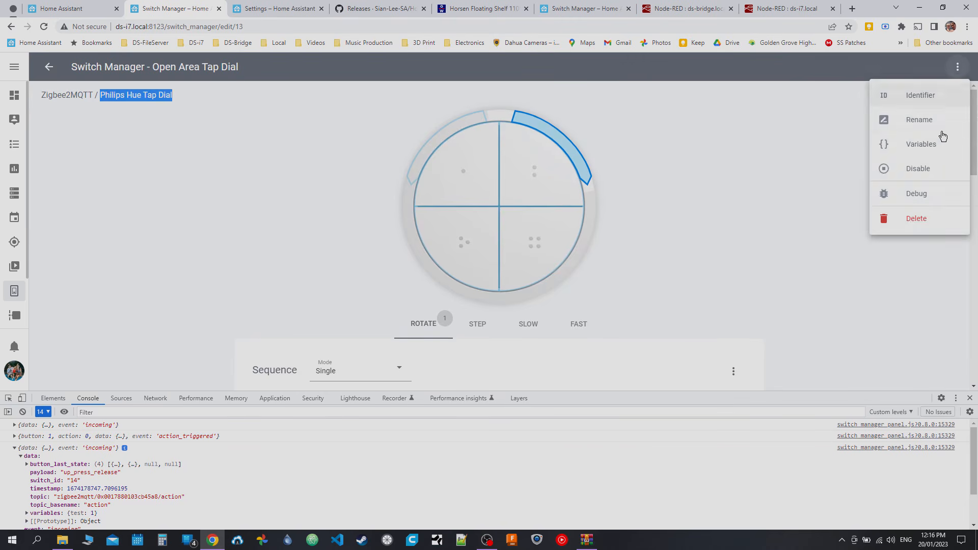
pyautogui.click(921, 144)
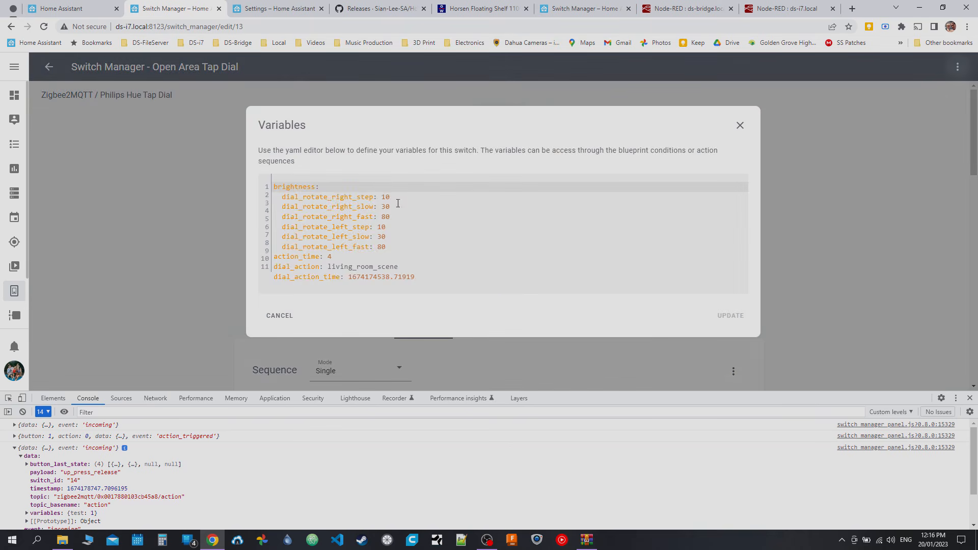
pyautogui.doubleClick(290, 187)
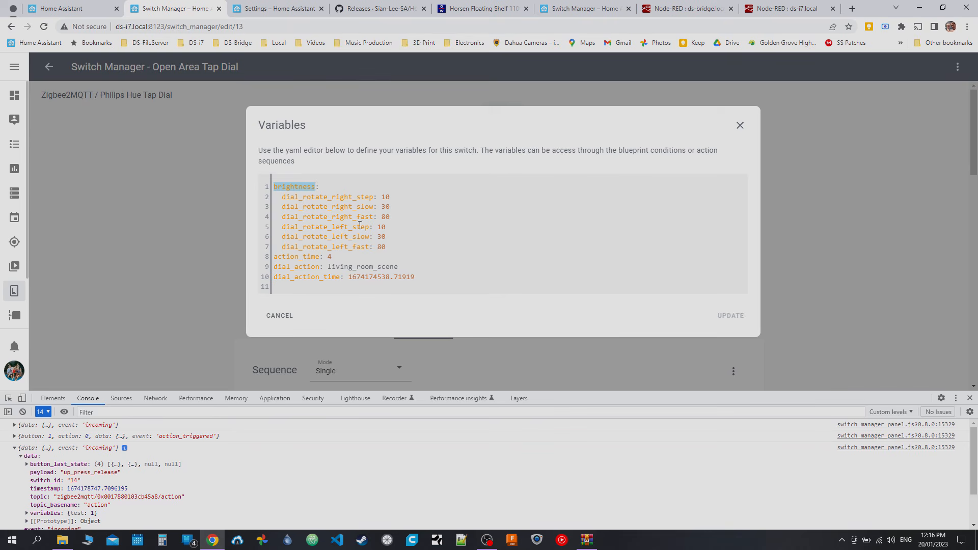
pyautogui.moveTo(335, 197); pyautogui.dragTo(356, 197)
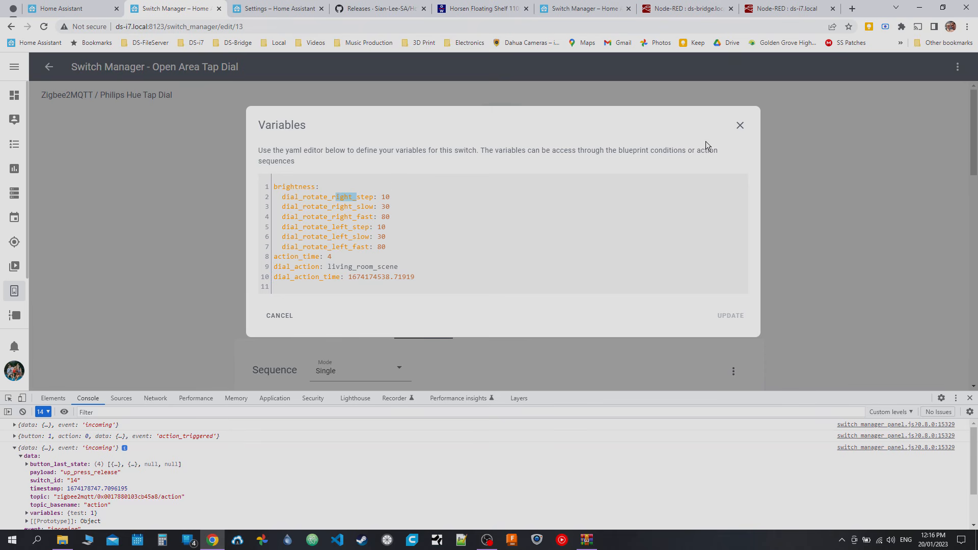
pyautogui.click(740, 125)
# - Examine the Increase Brightness action's YAML, highlighting the data.variables.brightness lookup and placing the cursor after data.payload
pyautogui.scroll(-5, 305, 214)
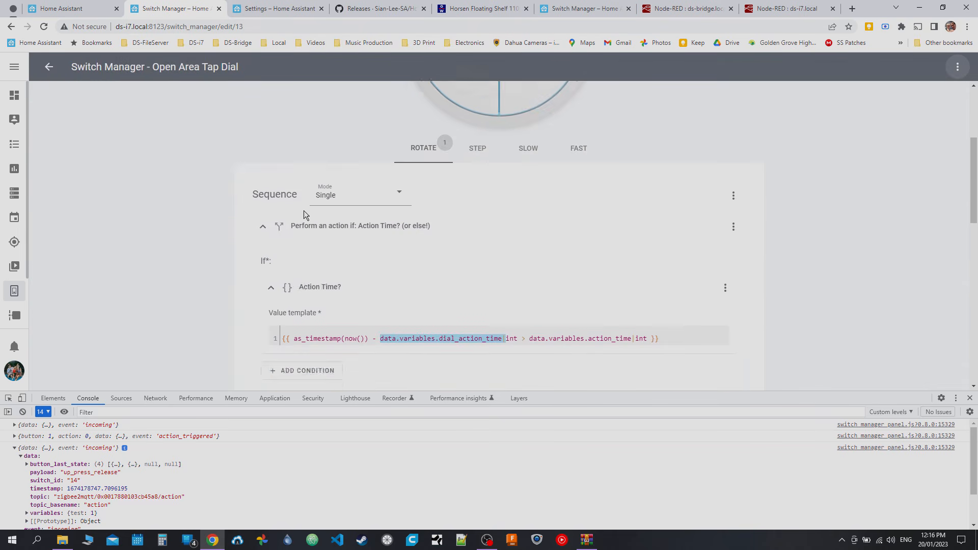
pyautogui.scroll(2, 328, 188)
pyautogui.scroll(-6, 328, 188)
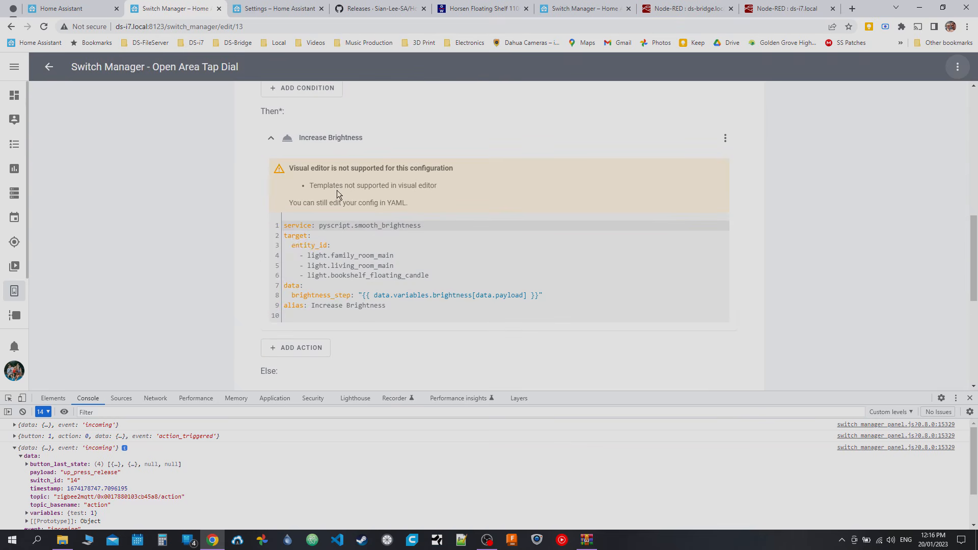
pyautogui.scroll(-2, 358, 274)
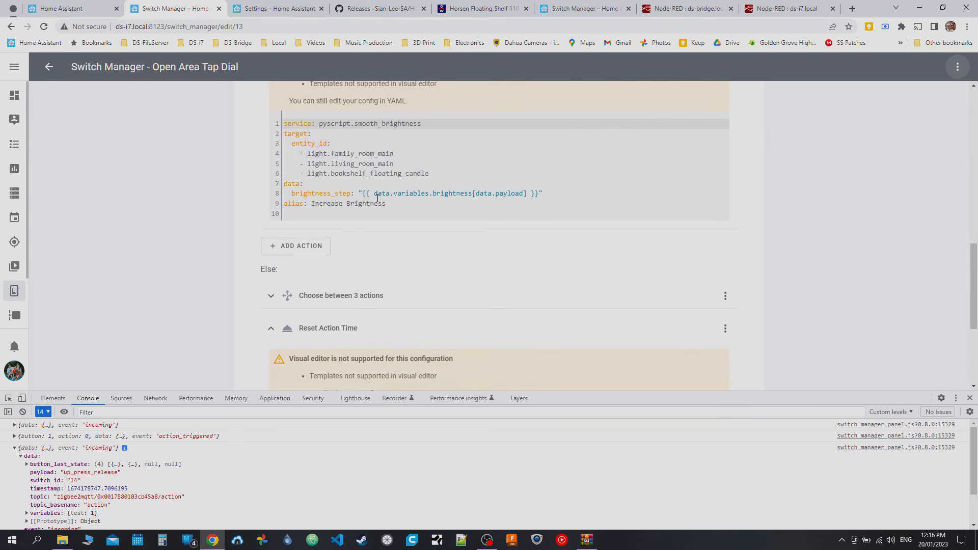
pyautogui.moveTo(375, 194); pyautogui.dragTo(478, 191)
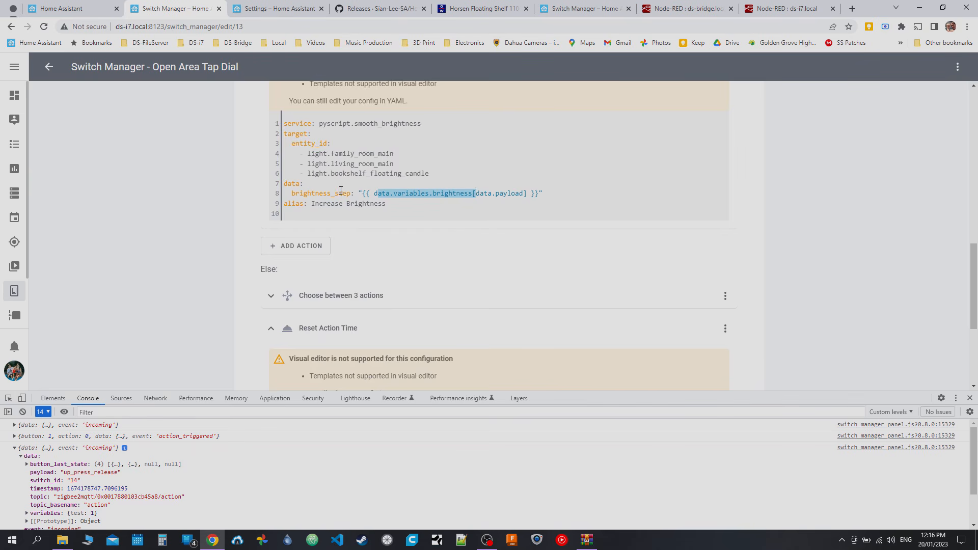
pyautogui.click(523, 193)
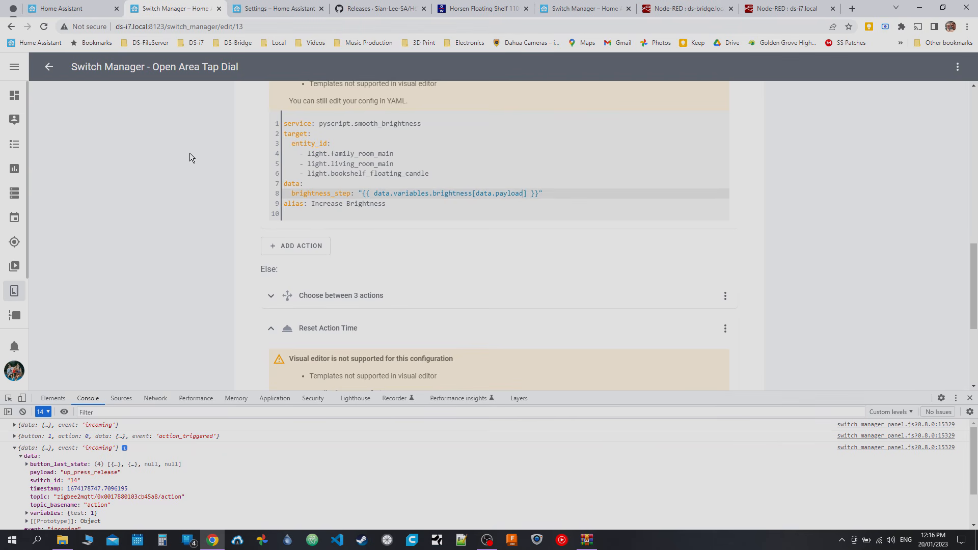
# - Select the dial's left rotation and expand the Action Time? conditional action in its Rotate sequence
pyautogui.scroll(10, 189, 153)
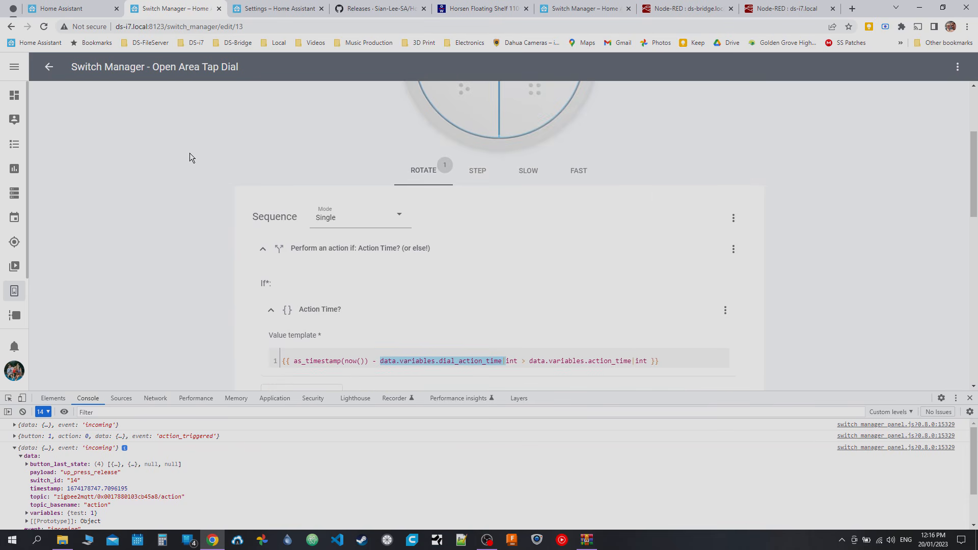
pyautogui.scroll(3, 535, 196)
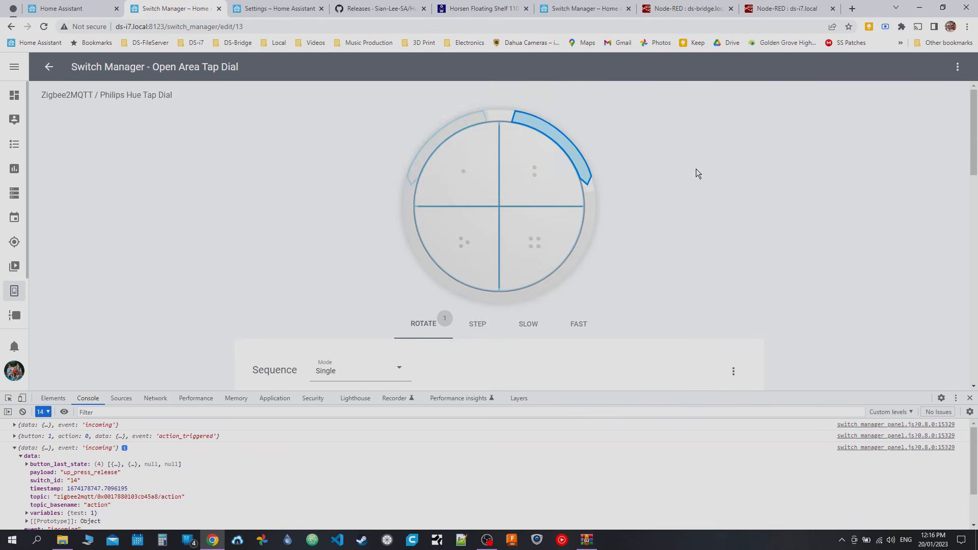
pyautogui.click(967, 72)
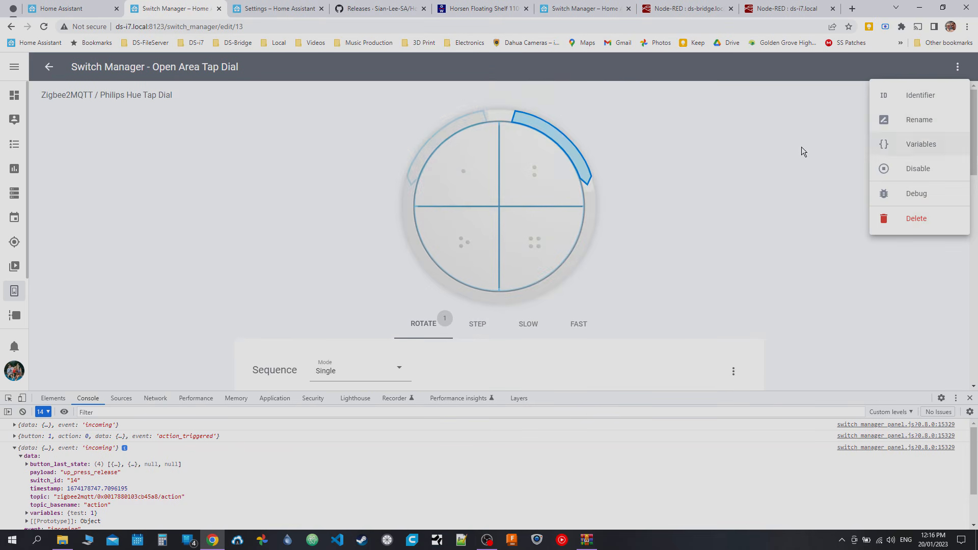
pyautogui.click(425, 151)
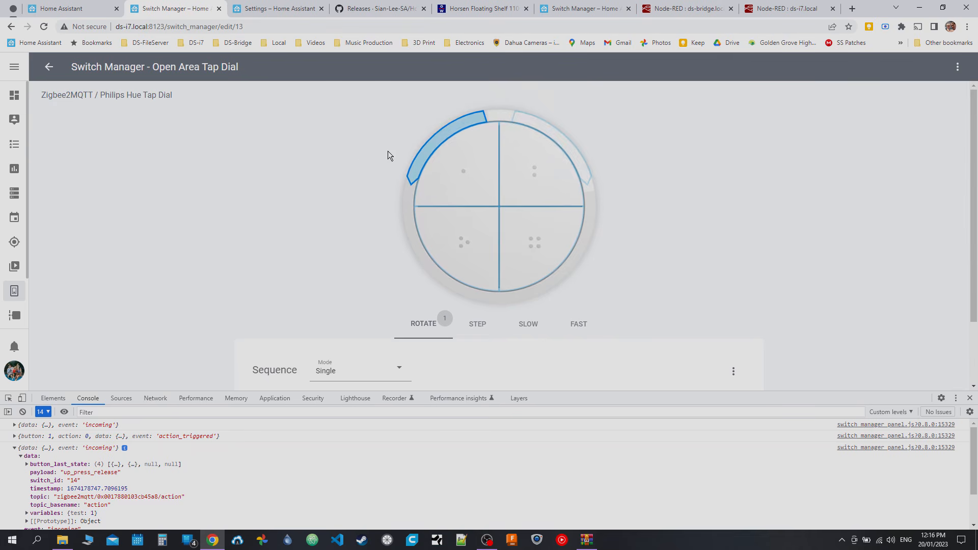
pyautogui.scroll(-2, 243, 201)
pyautogui.click(289, 334)
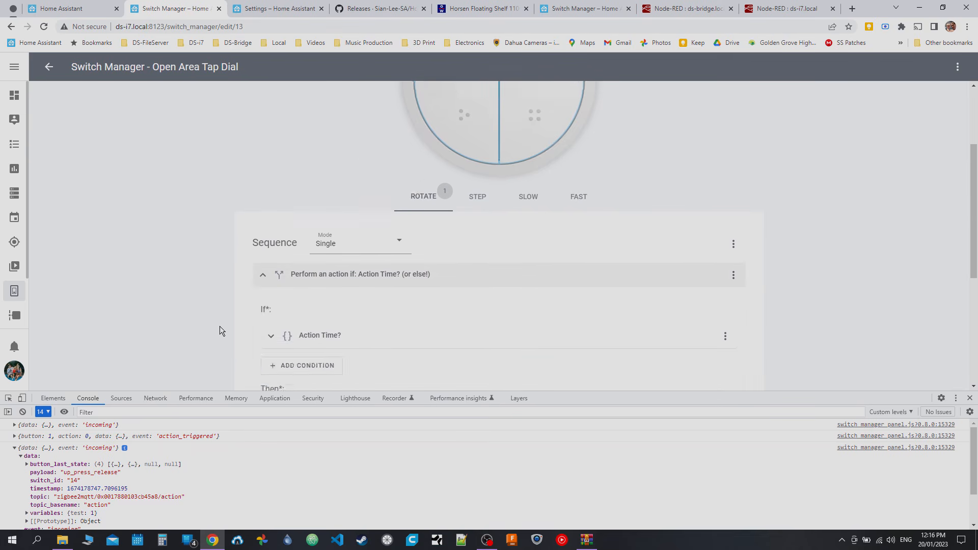
# - Expand the Decrease Brightness action and highlight the minus sign before its brightness_step template
pyautogui.scroll(-5, 219, 328)
pyautogui.click(341, 262)
pyautogui.scroll(-4, 254, 252)
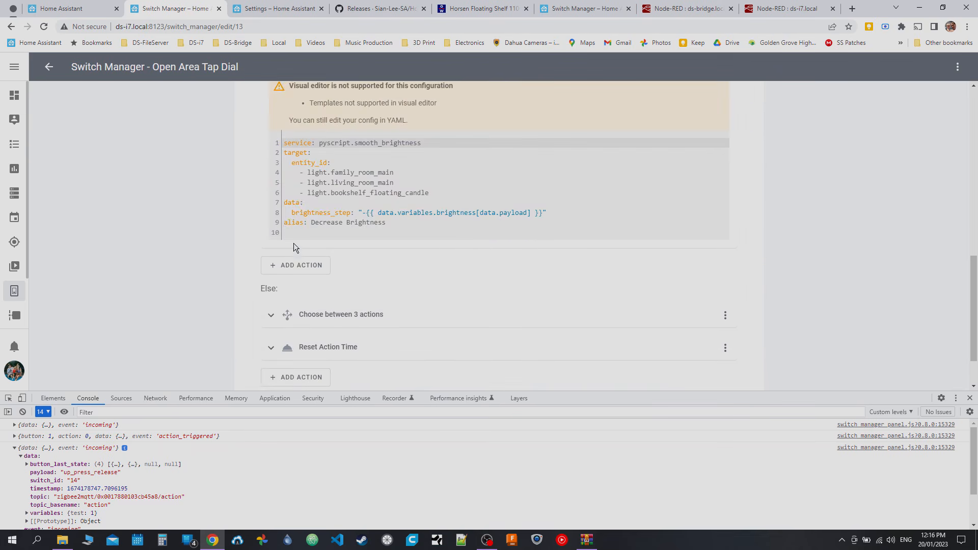
pyautogui.click(365, 212)
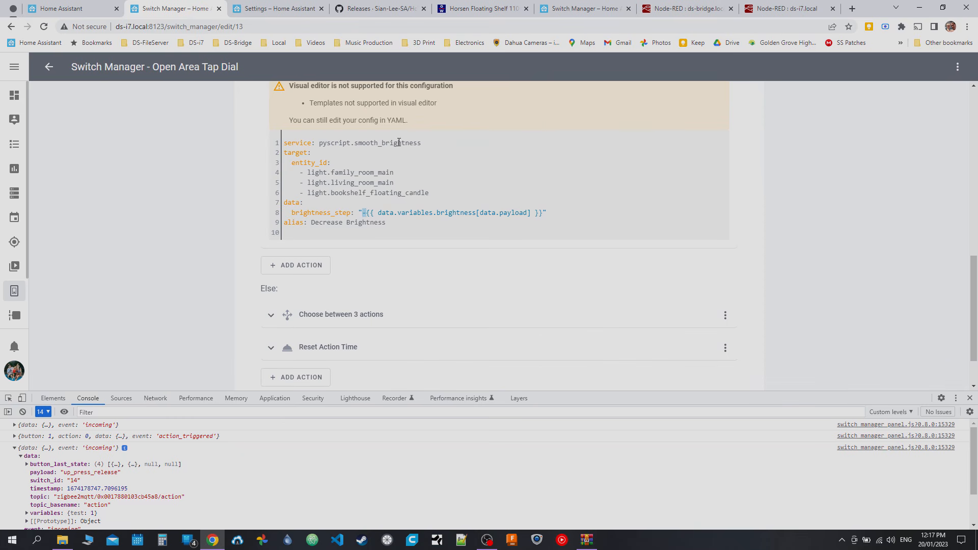
# - Switch to File Explorer, go into the config's pyscript folder, and open light_services.py in Notepad++
pyautogui.click(65, 541)
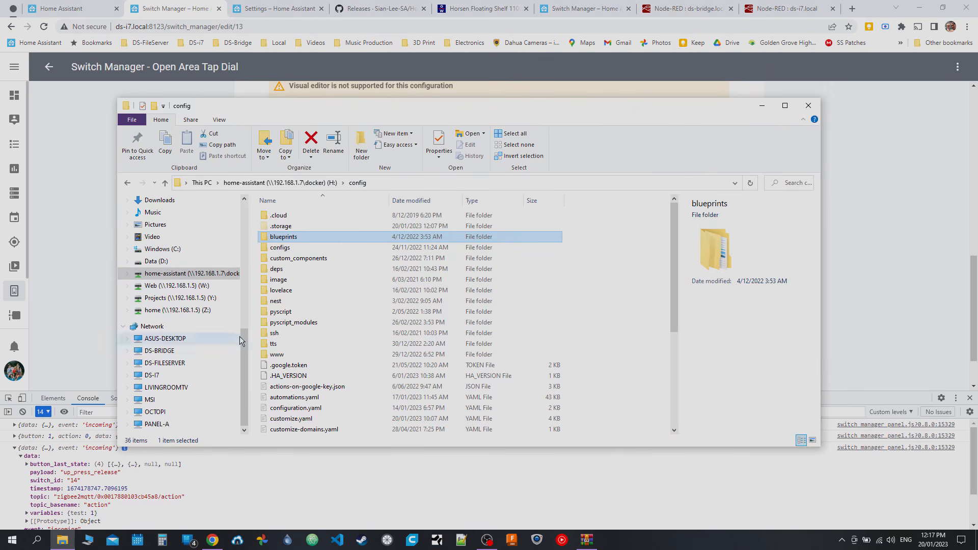
pyautogui.click(287, 322)
pyautogui.doubleClick(285, 311)
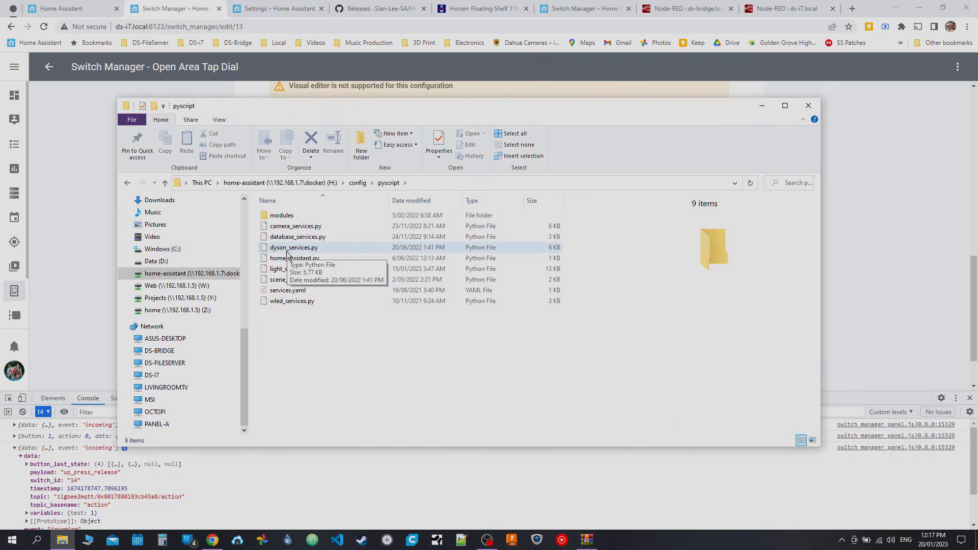
pyautogui.click(280, 269)
pyautogui.rightClick(279, 269)
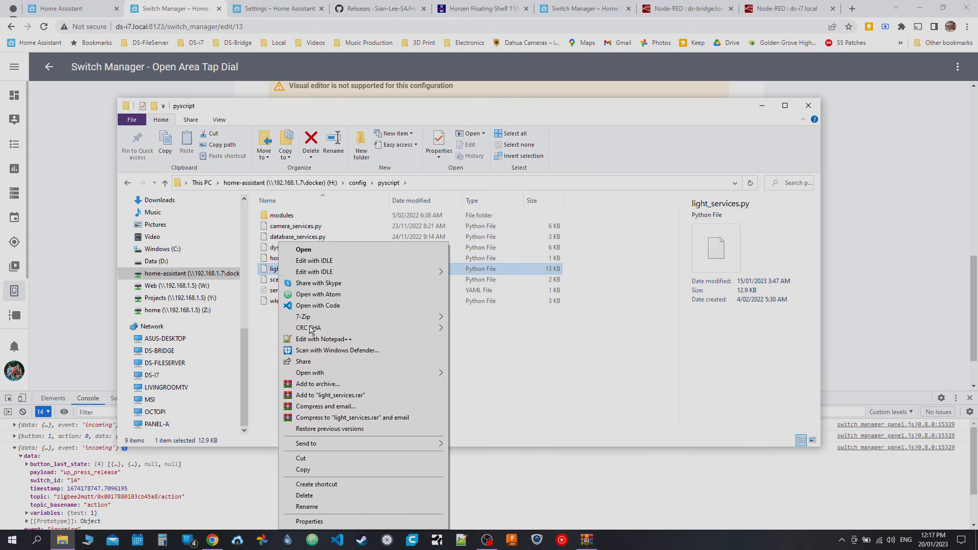
pyautogui.click(321, 339)
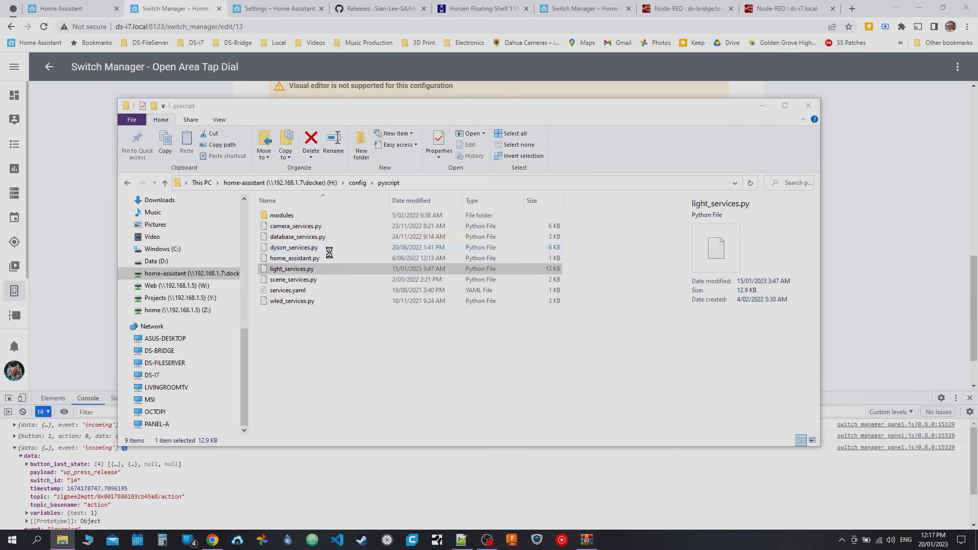
# - Examine the smooth_brightness service in light_services.py, including its field definitions and brightness target logic
pyautogui.scroll(-1, 300, 208)
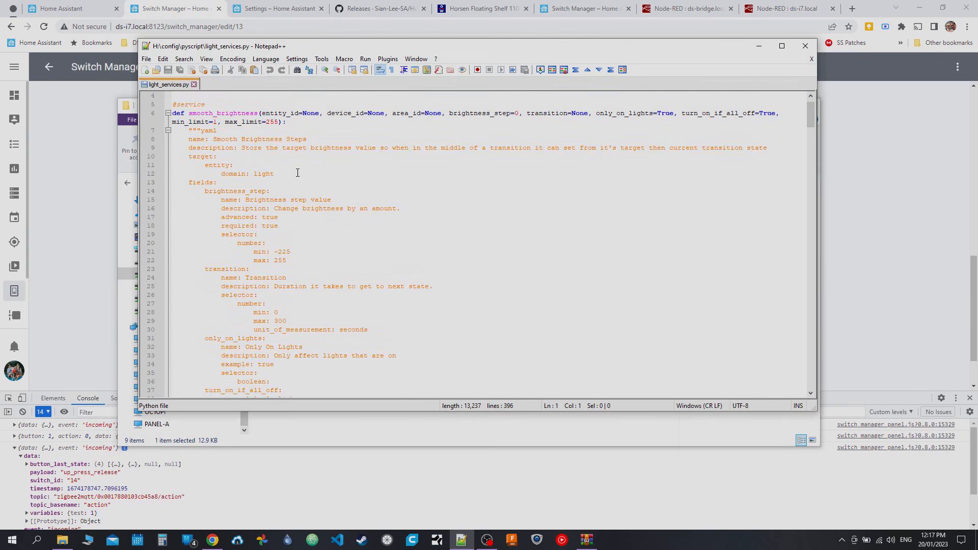
pyautogui.scroll(-18, 226, 138)
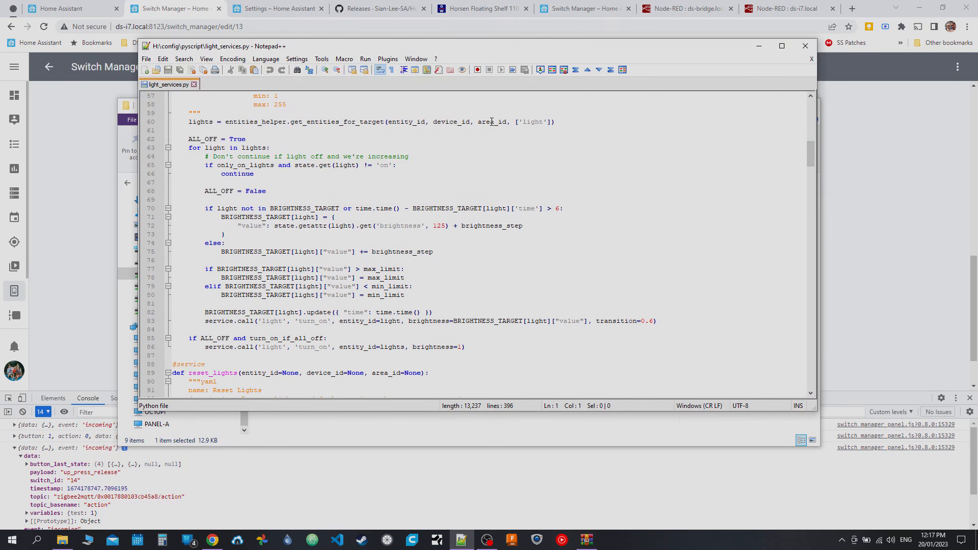
pyautogui.scroll(-2, 230, 139)
pyautogui.scroll(3, 285, 139)
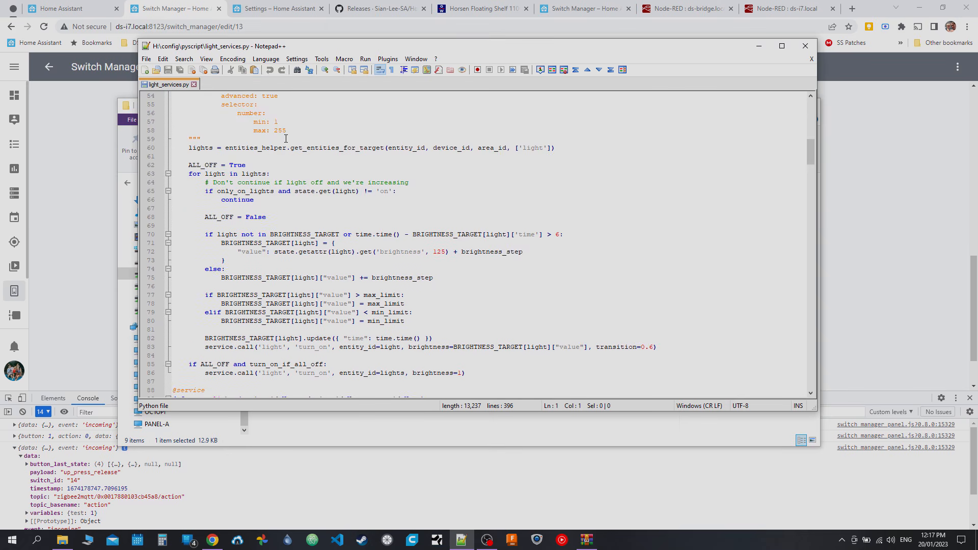
pyautogui.scroll(2, 286, 139)
pyautogui.scroll(-2, 286, 139)
pyautogui.scroll(1, 285, 139)
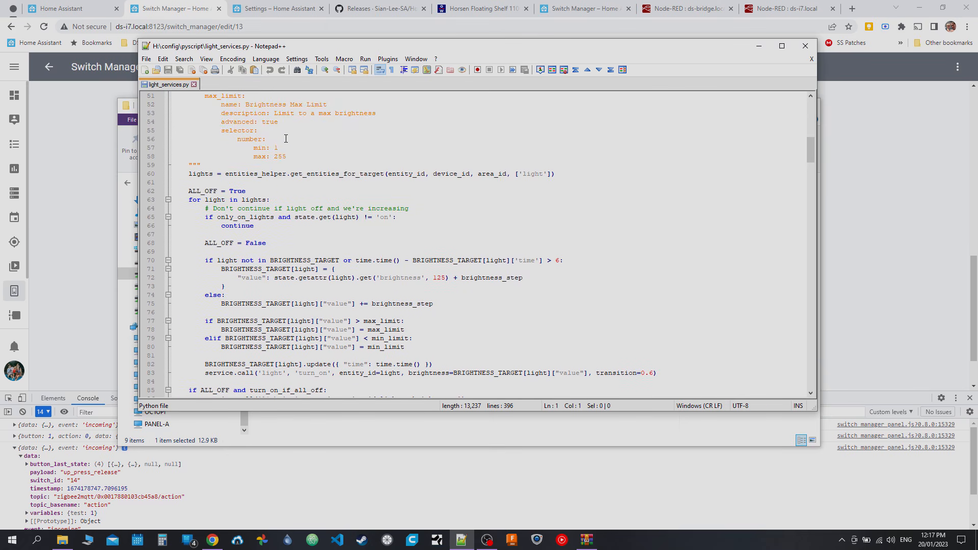
pyautogui.scroll(17, 286, 138)
pyautogui.scroll(-10, 286, 139)
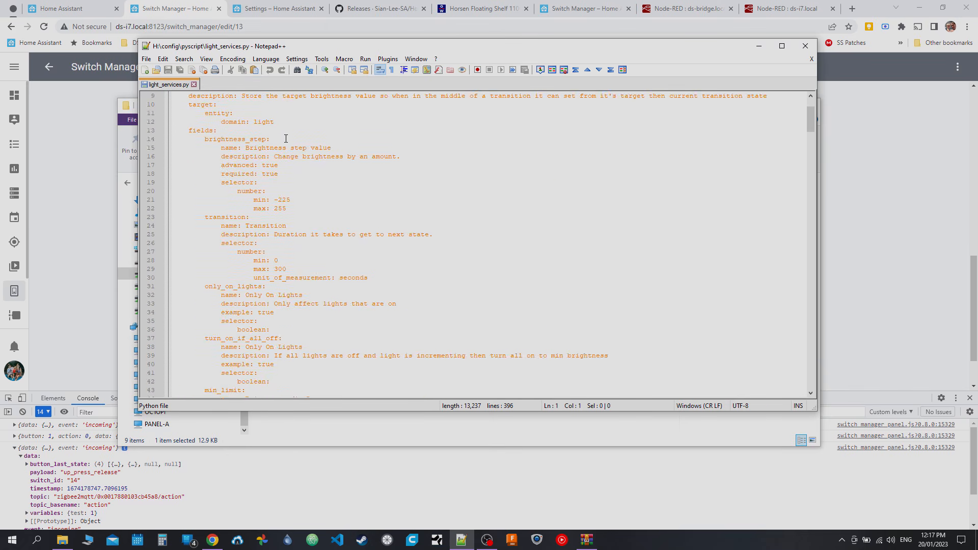
pyautogui.scroll(-10, 286, 138)
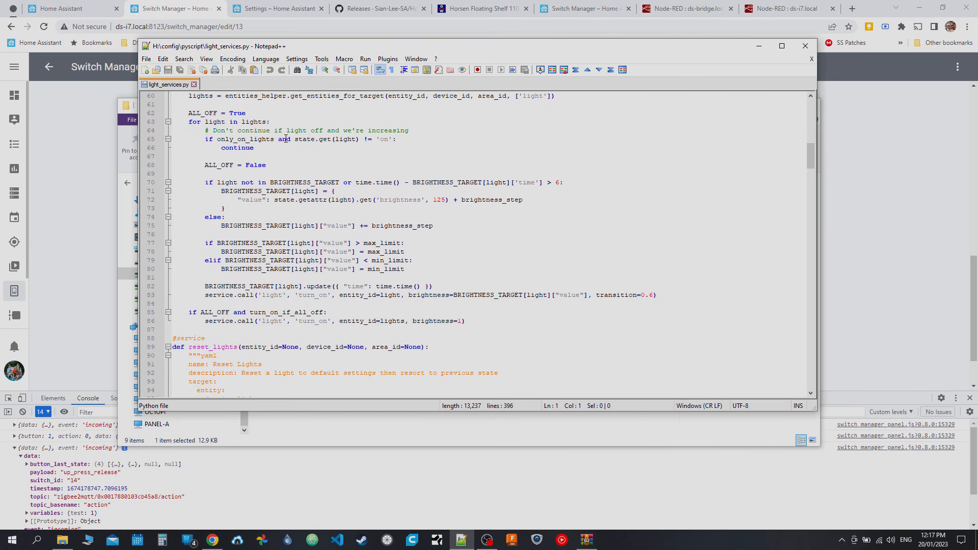
# - Highlight the BRIGHTNESS_TARGET variable at its definition and review its uses in the smooth_brightness light loop
pyautogui.scroll(3, 285, 139)
pyautogui.scroll(-1, 286, 139)
pyautogui.scroll(1, 285, 139)
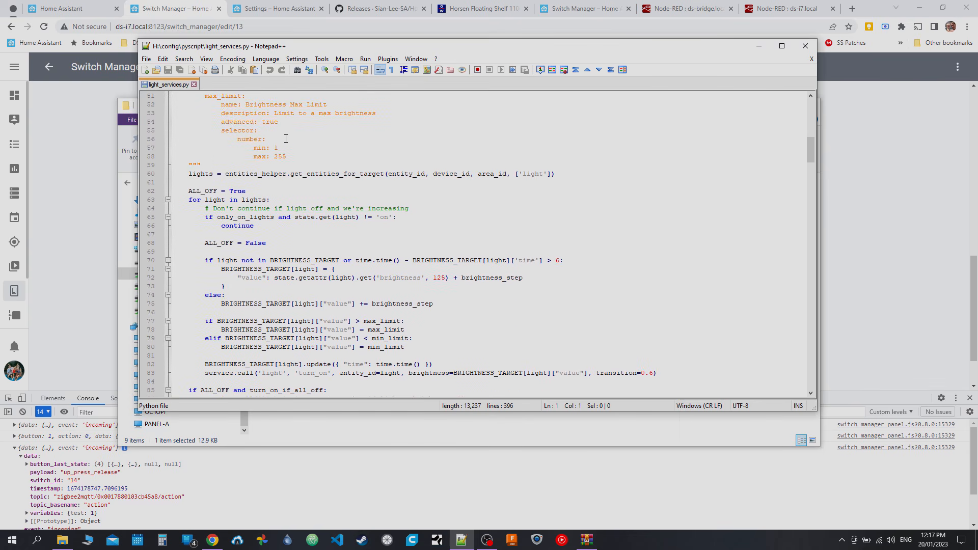
pyautogui.scroll(-1, 285, 139)
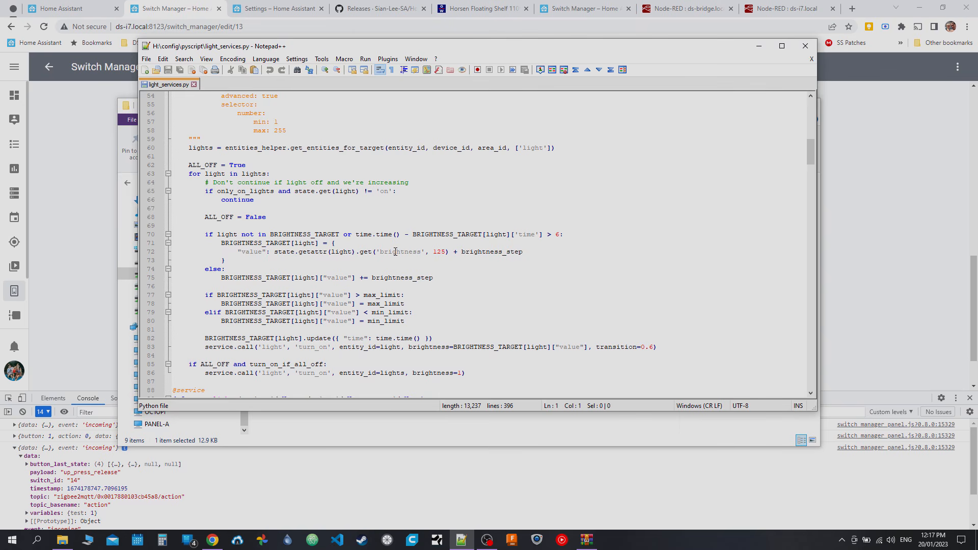
pyautogui.scroll(18, 236, 211)
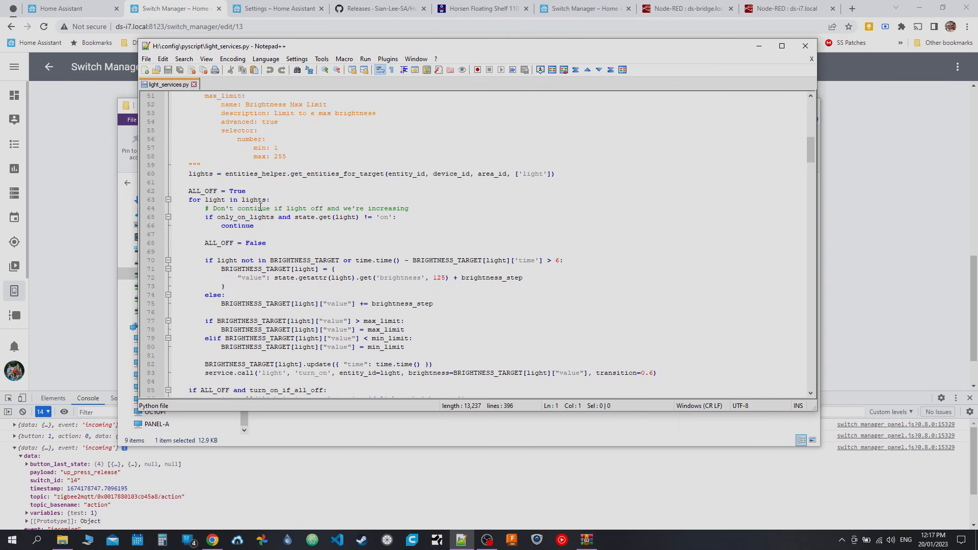
pyautogui.doubleClick(196, 114)
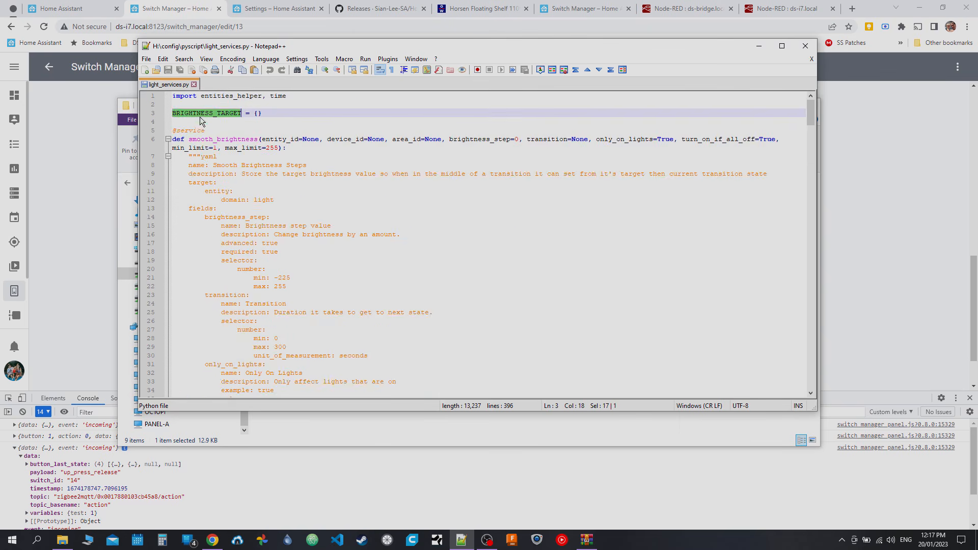
pyautogui.scroll(-18, 387, 219)
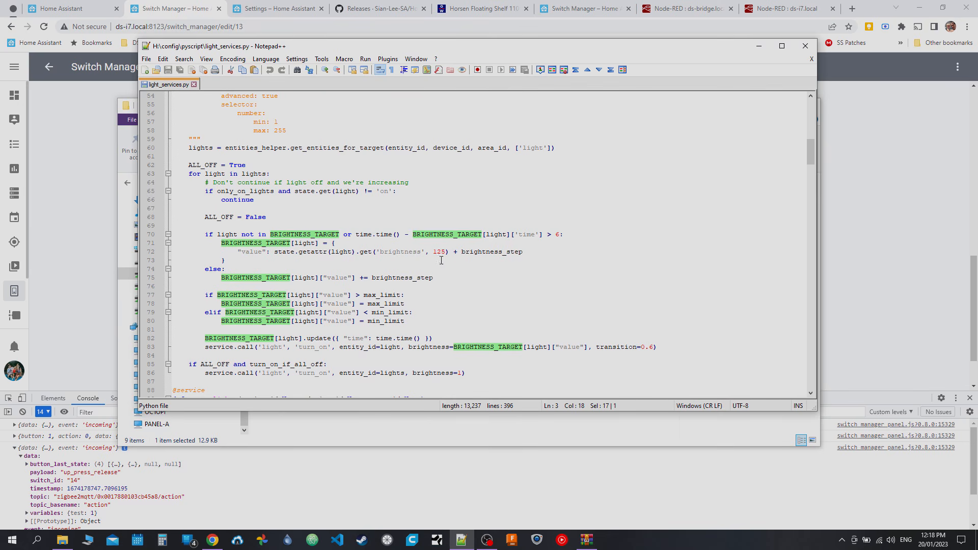
# - Examine the light turn_on service calls closing smooth_brightness and compare them with the function's signature and field definitions
pyautogui.scroll(-2, 396, 257)
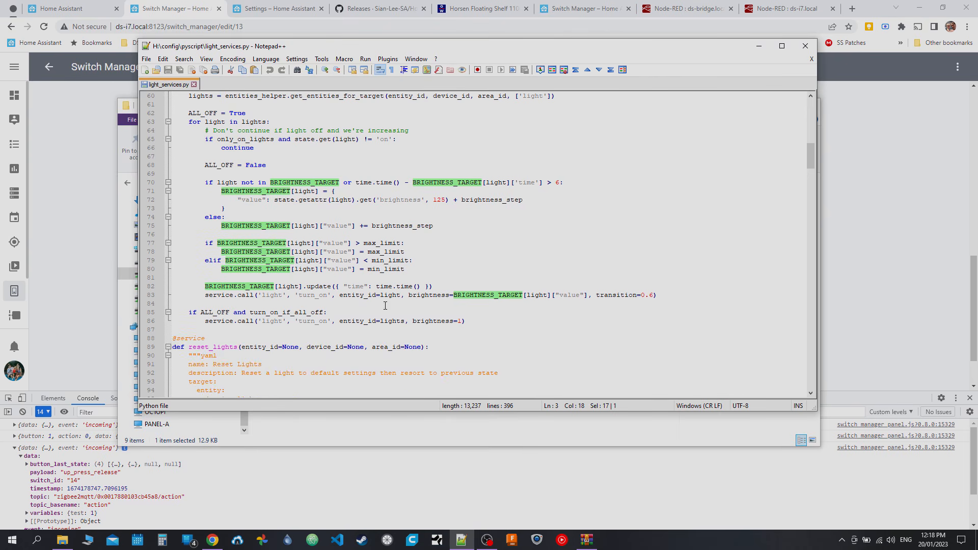
pyautogui.moveTo(205, 295); pyautogui.dragTo(467, 321)
pyautogui.click(262, 304)
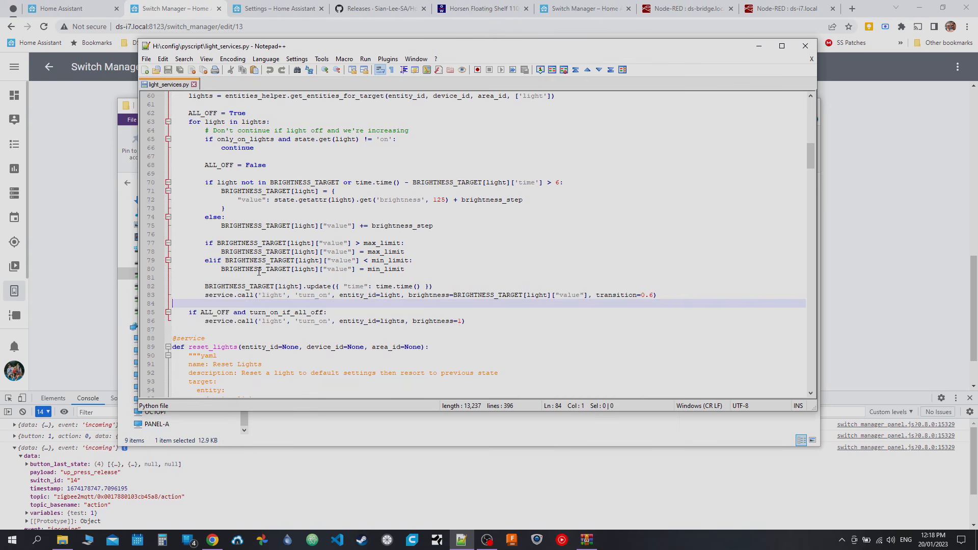
pyautogui.scroll(20, 308, 196)
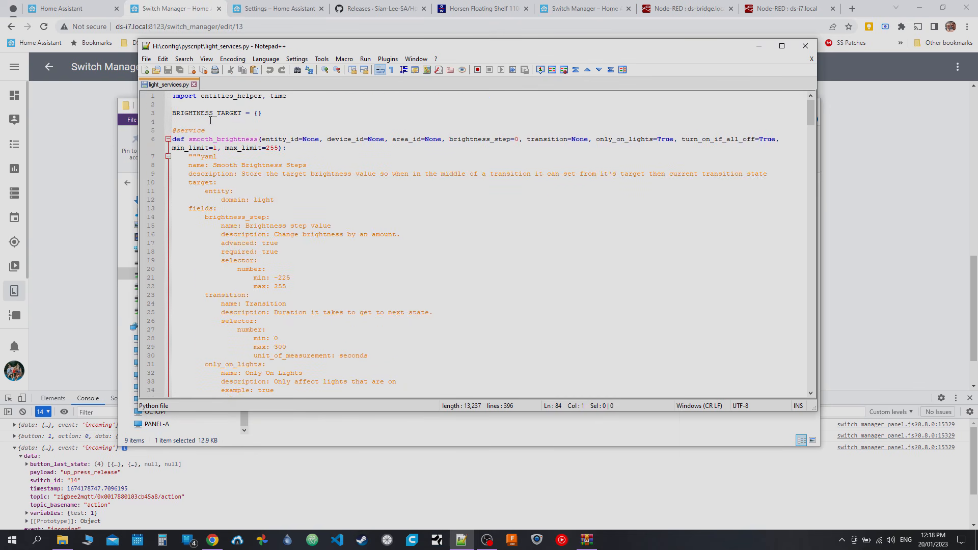
pyautogui.scroll(-20, 413, 187)
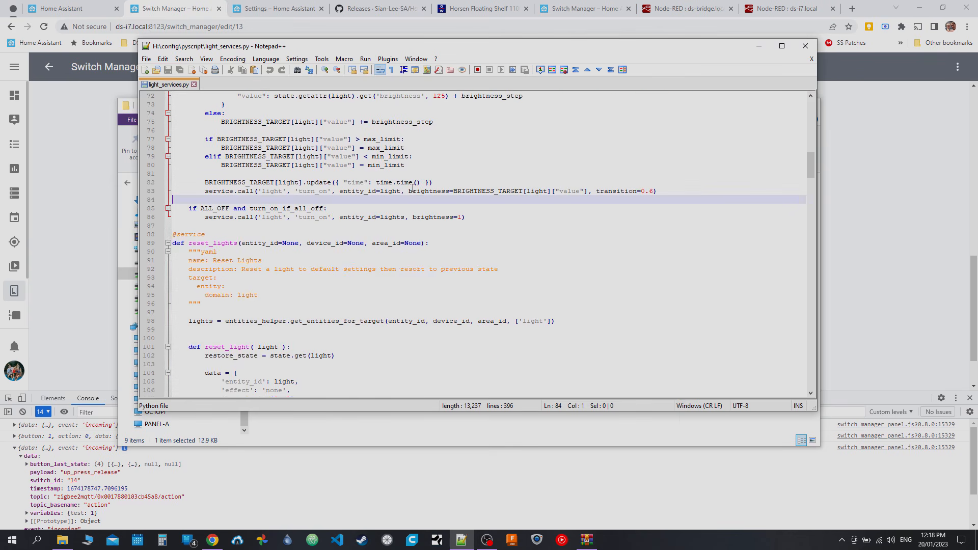
pyautogui.scroll(20, 412, 188)
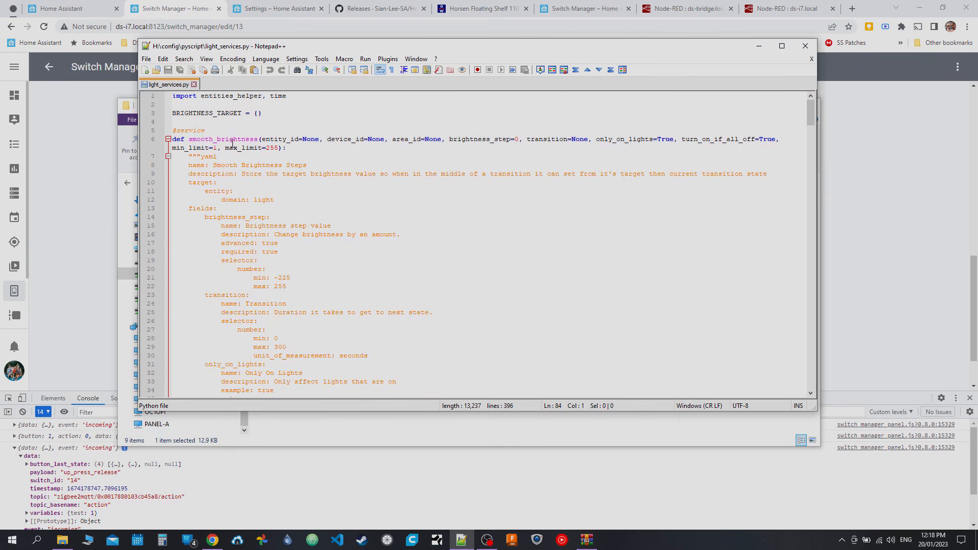
pyautogui.scroll(-20, 232, 144)
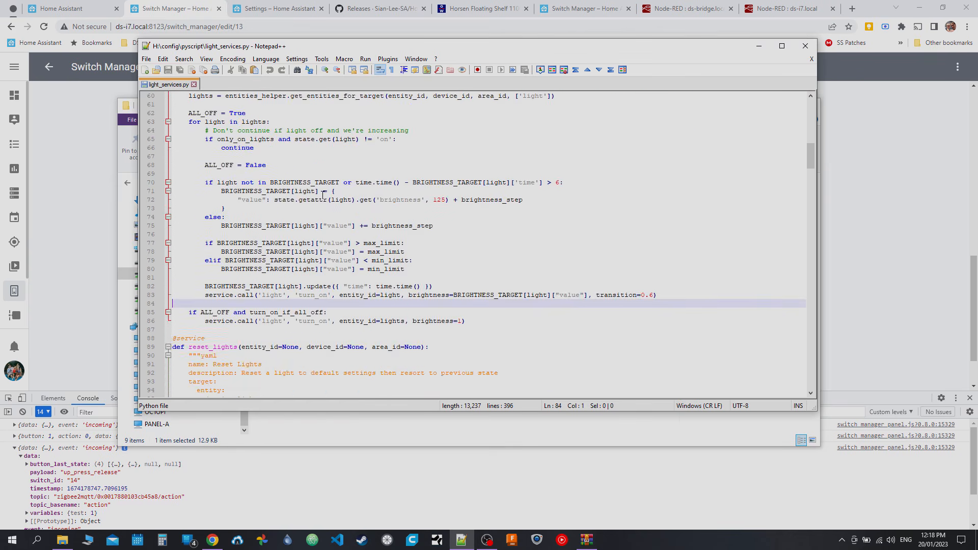
pyautogui.scroll(-1, 322, 195)
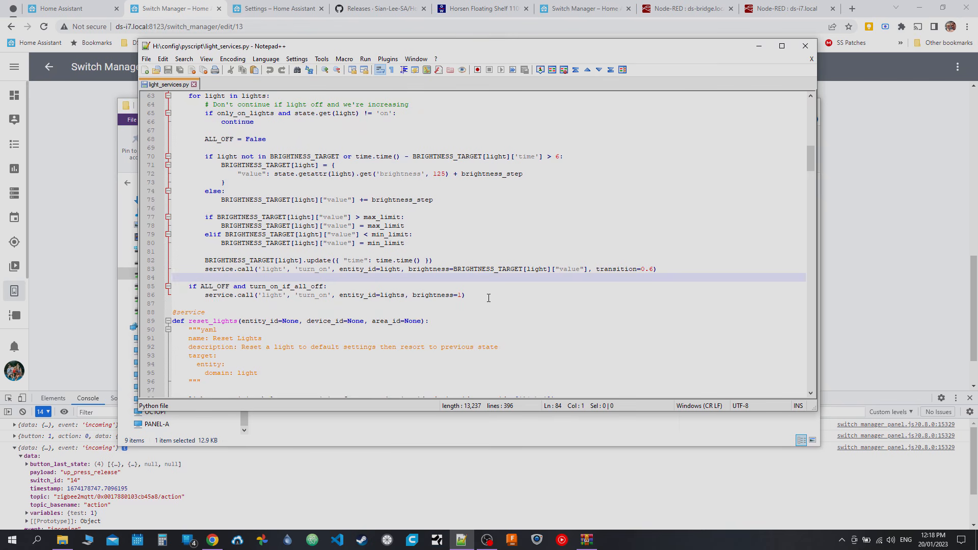
# - Switch back to Chrome, leave the Open Area Tap Dial editor, and look through the Switch Manager switch list
pyautogui.click(83, 190)
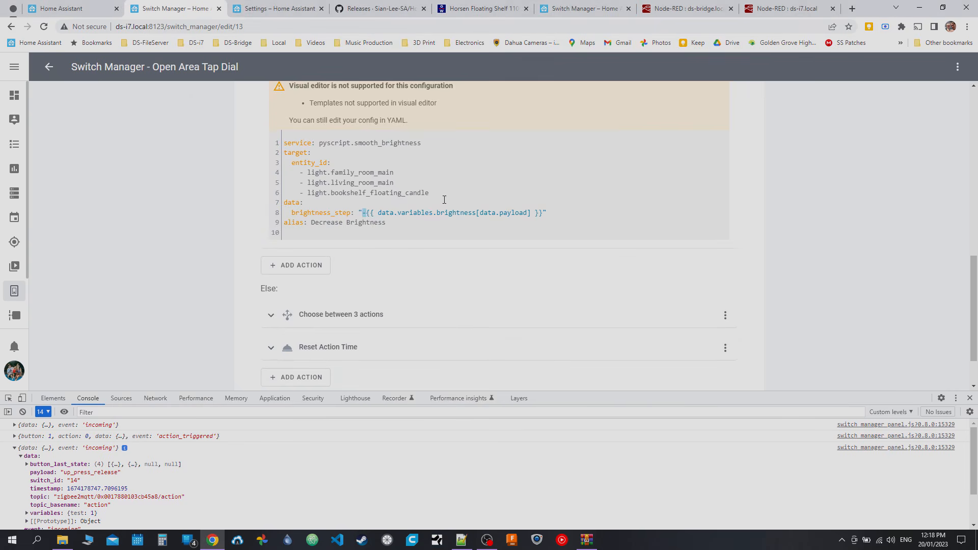
pyautogui.scroll(10, 130, 225)
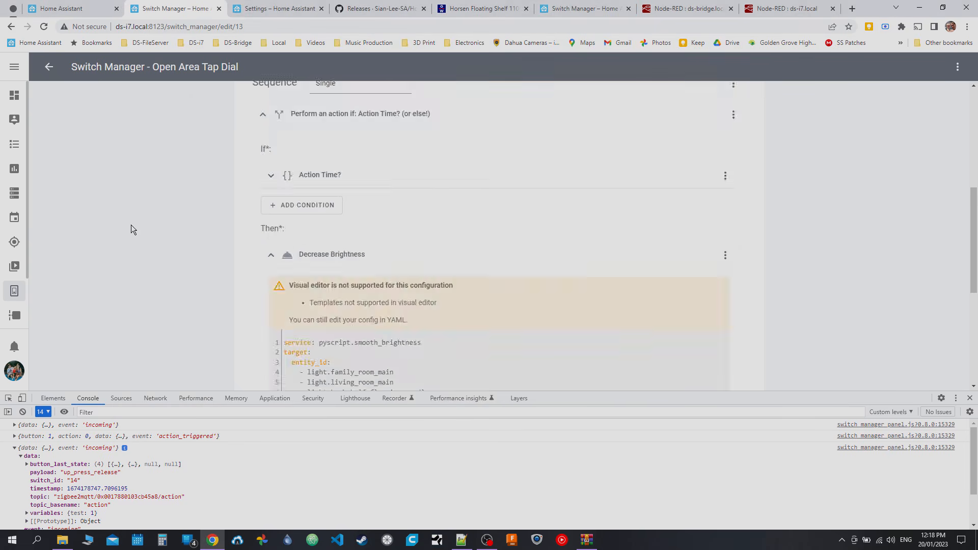
pyautogui.click(49, 68)
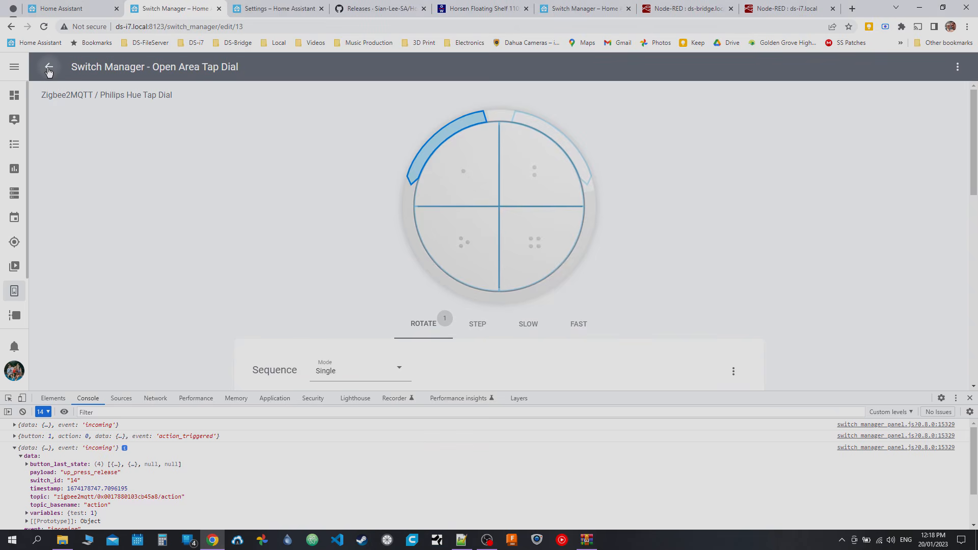
pyautogui.scroll(-5, 770, 201)
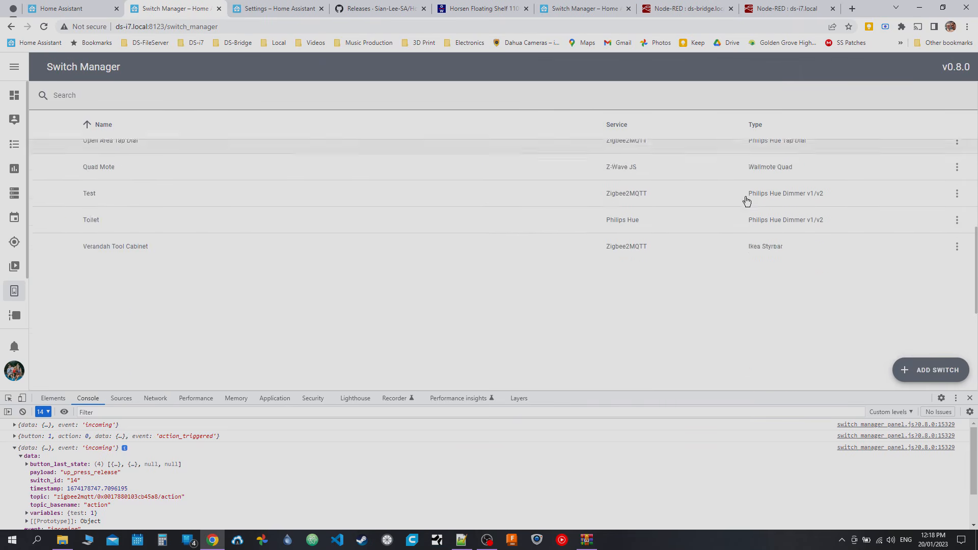
pyautogui.scroll(3, 283, 220)
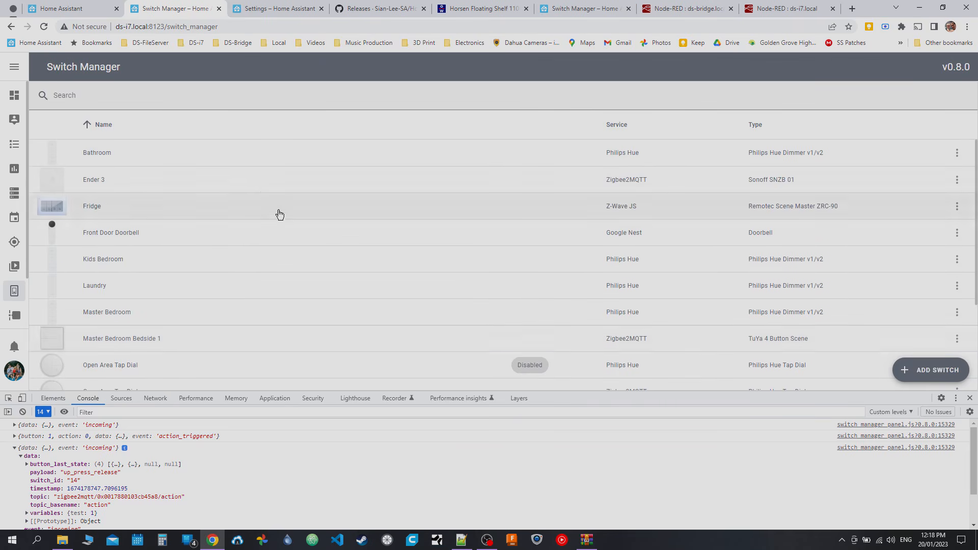
pyautogui.scroll(-3, 266, 162)
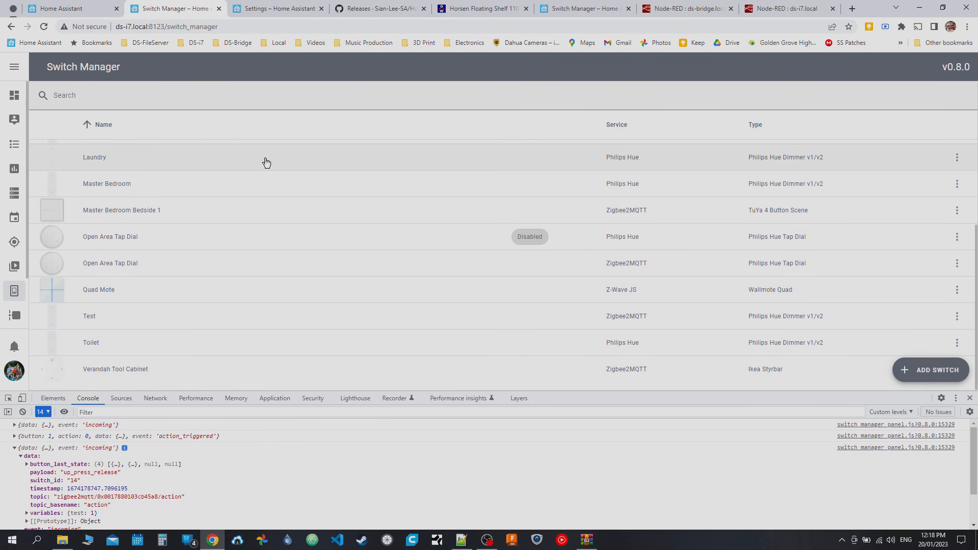